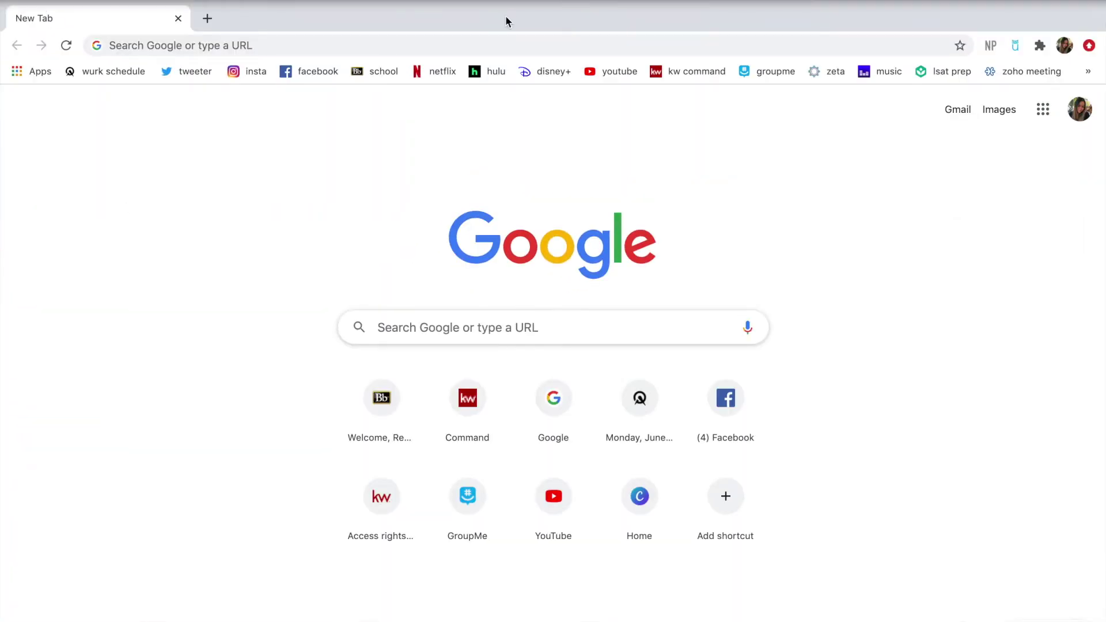
# Load canva.com in Chrome, scroll its home page, and open a new browser tab
pyautogui.click(446, 50)
pyautogui.write('can')
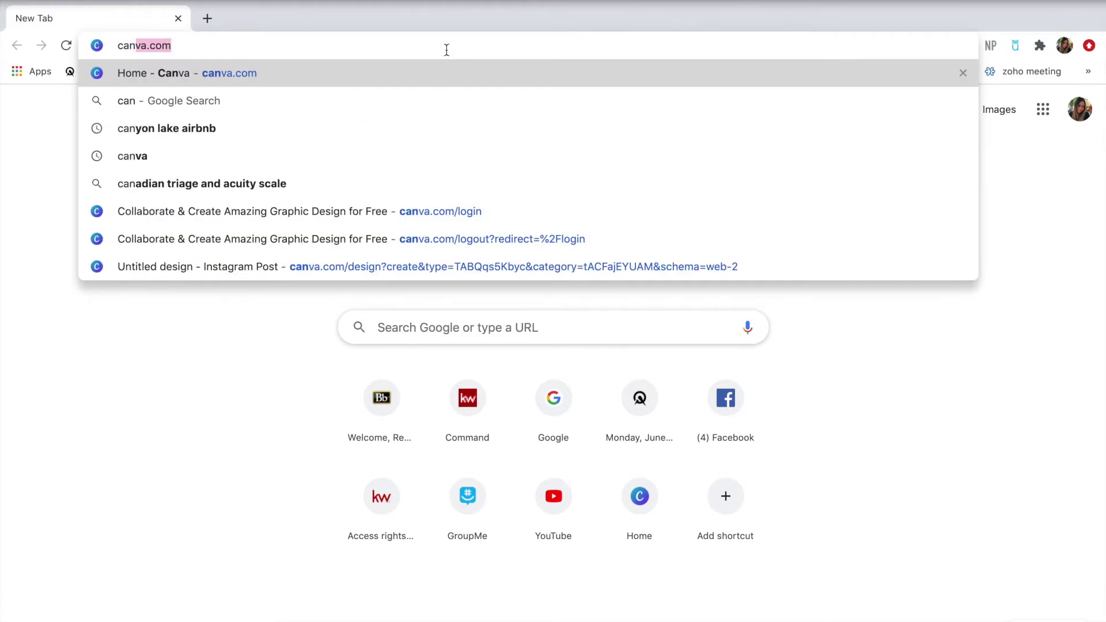
pyautogui.press('Return')
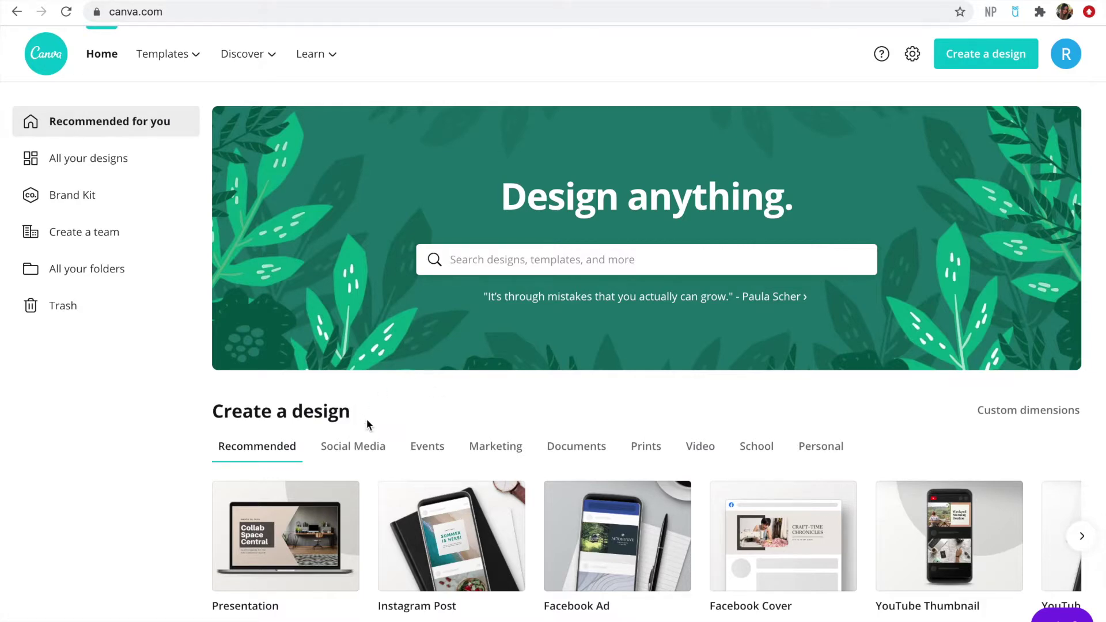
pyautogui.scroll(-4, 366, 420)
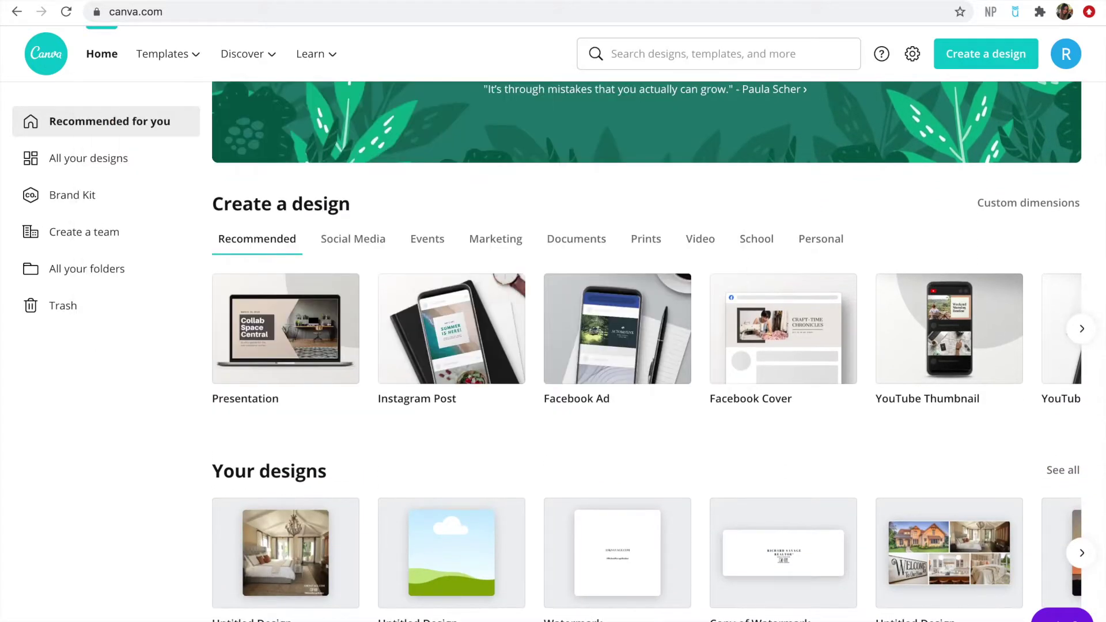
pyautogui.press('super+t')
# Go to instagram.com and open the first realtor's profile from an account search
pyautogui.write('i')
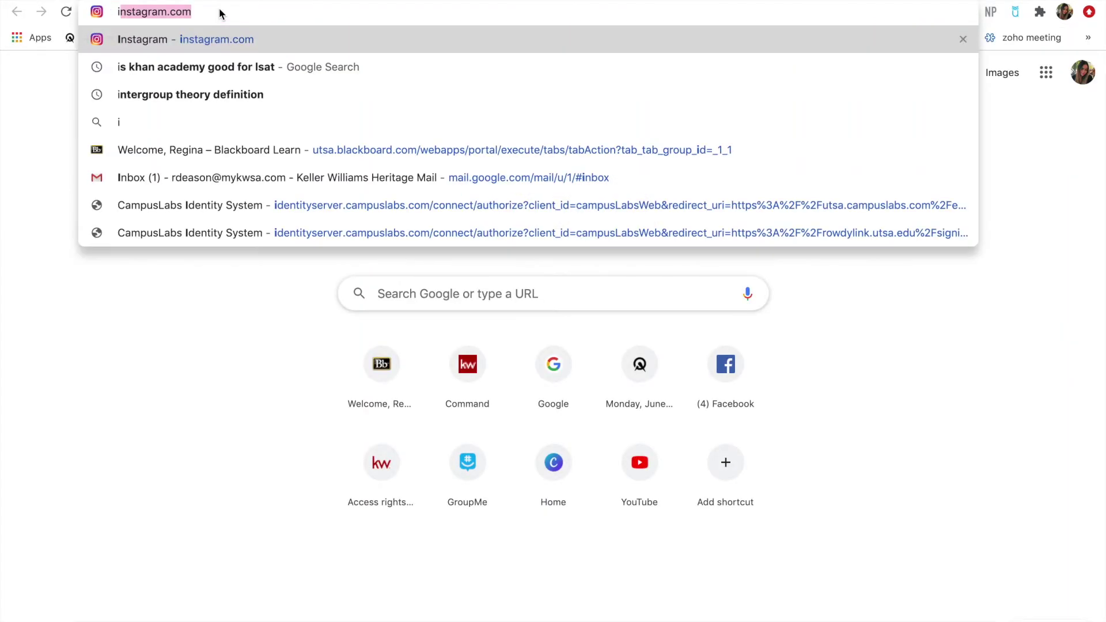
pyautogui.press('Return')
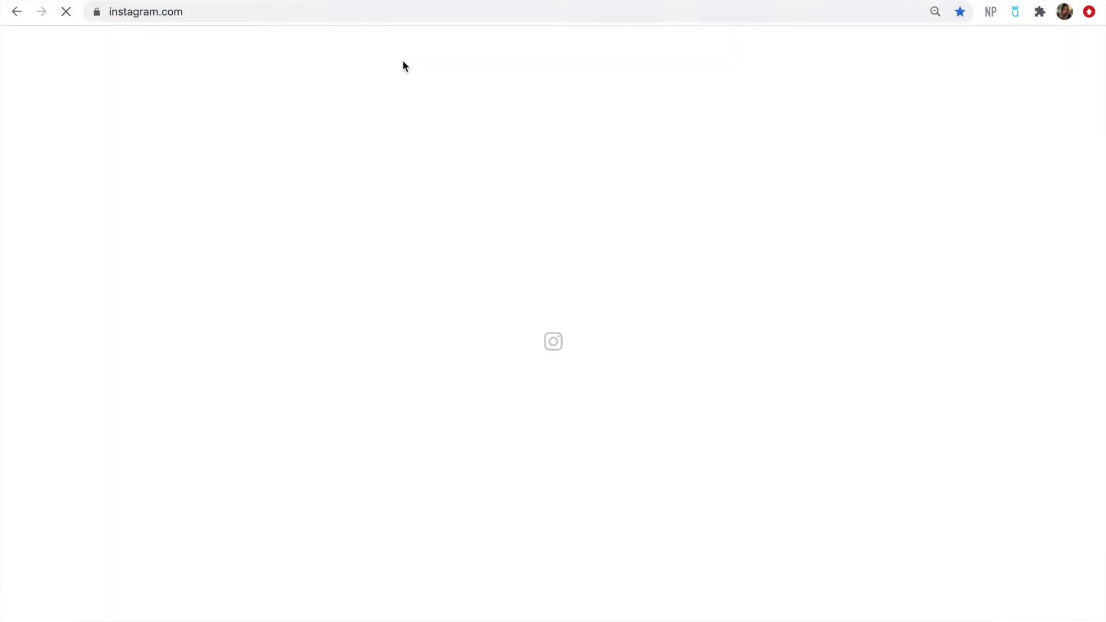
pyautogui.click(572, 37)
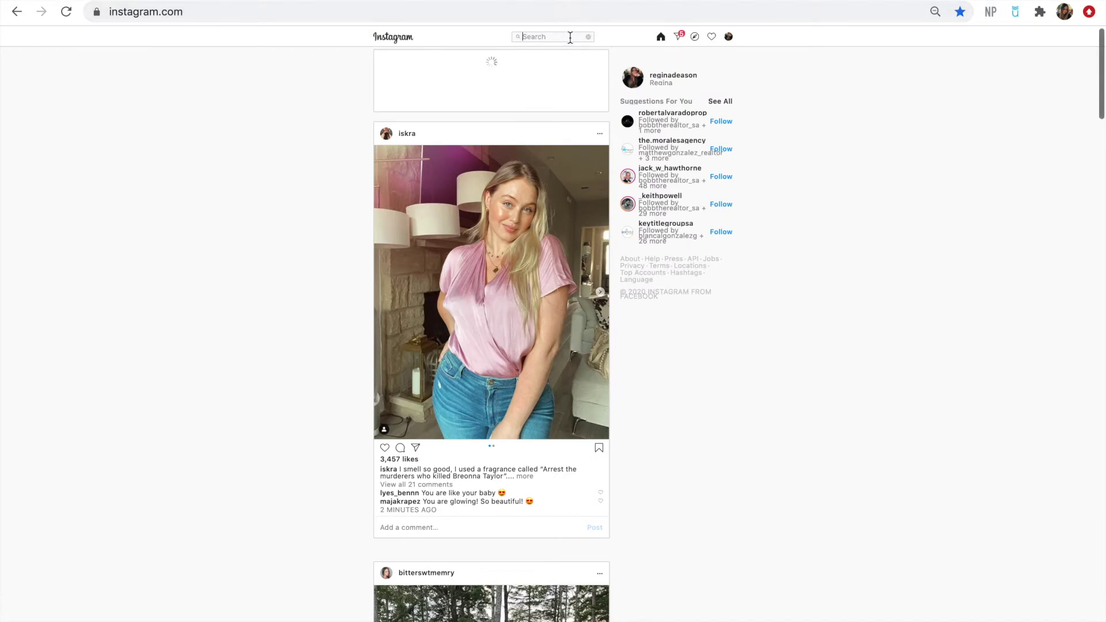
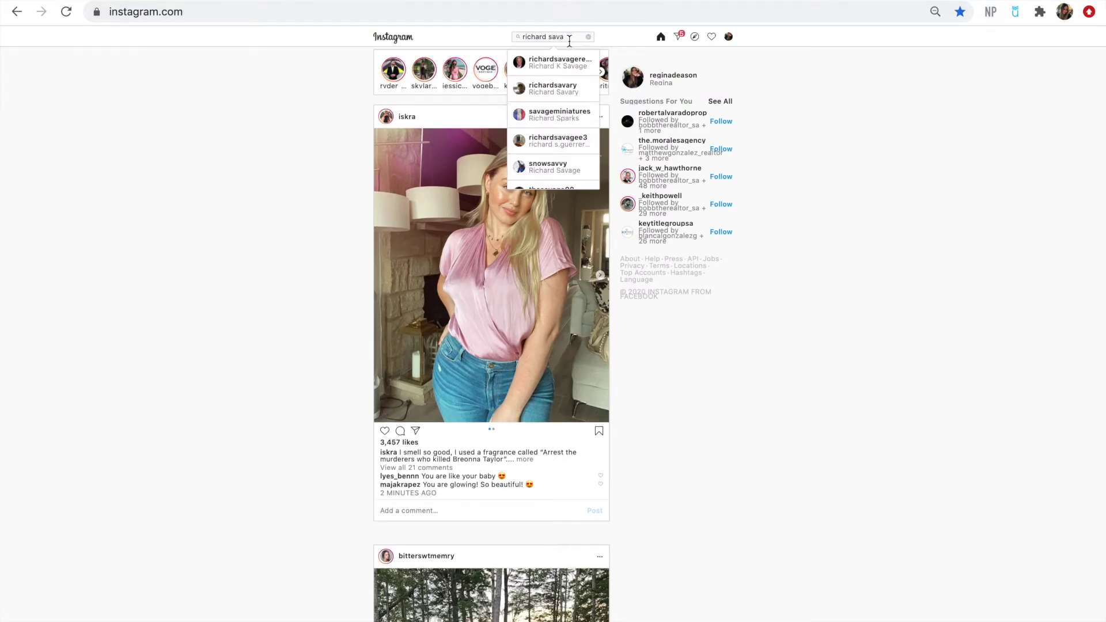
pyautogui.click(562, 58)
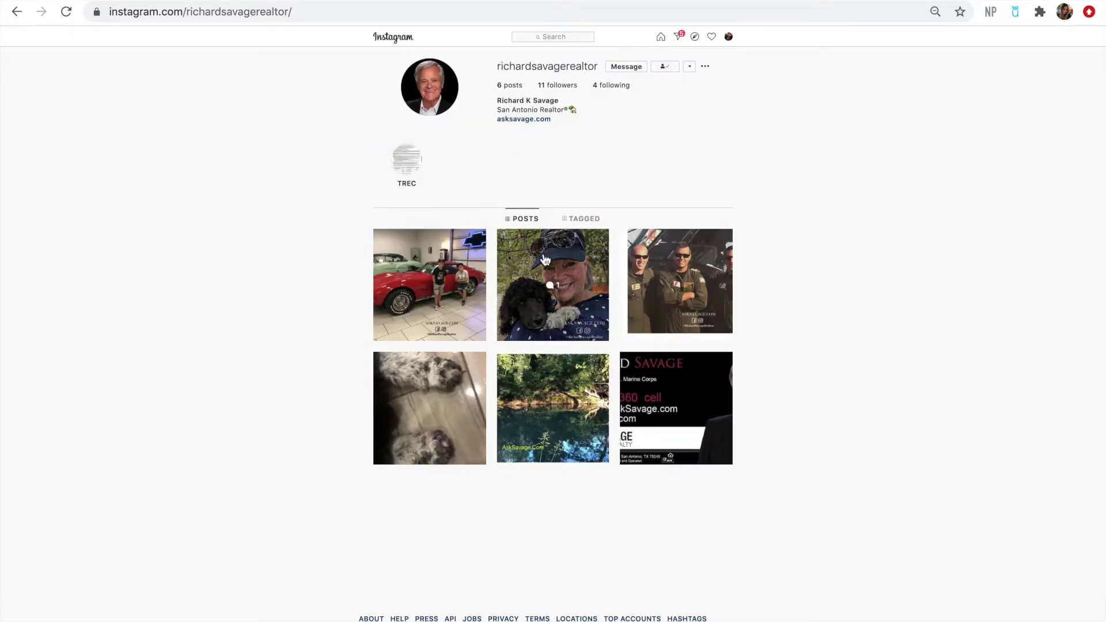
# Open and close the poodle and red car posts to inspect their watermarks
pyautogui.click(575, 260)
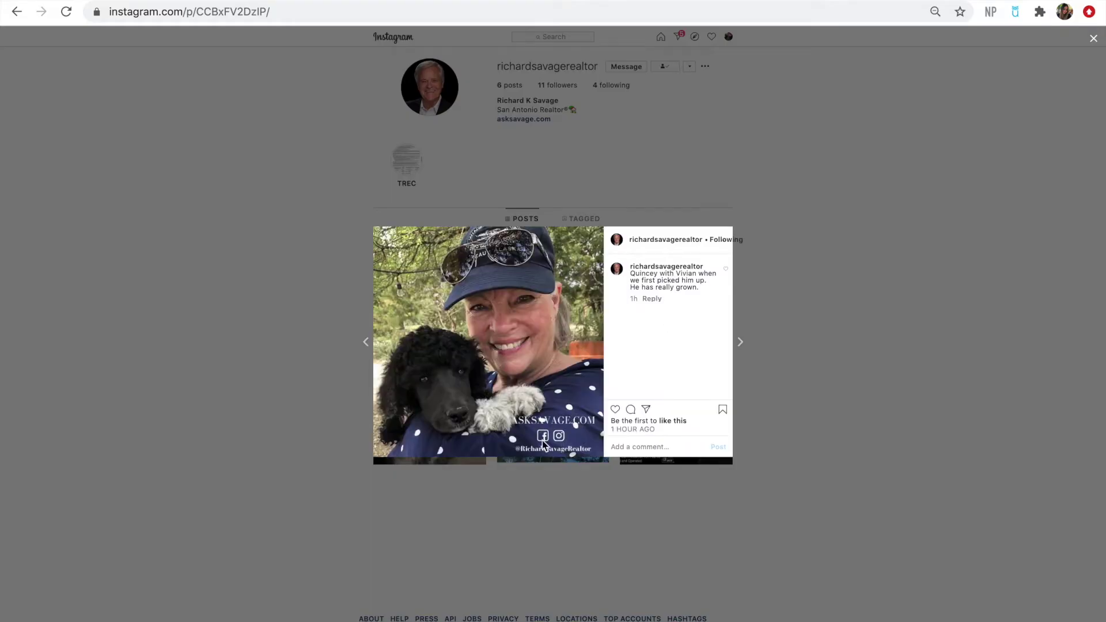
pyautogui.click(791, 360)
pyautogui.click(447, 308)
pyautogui.click(332, 324)
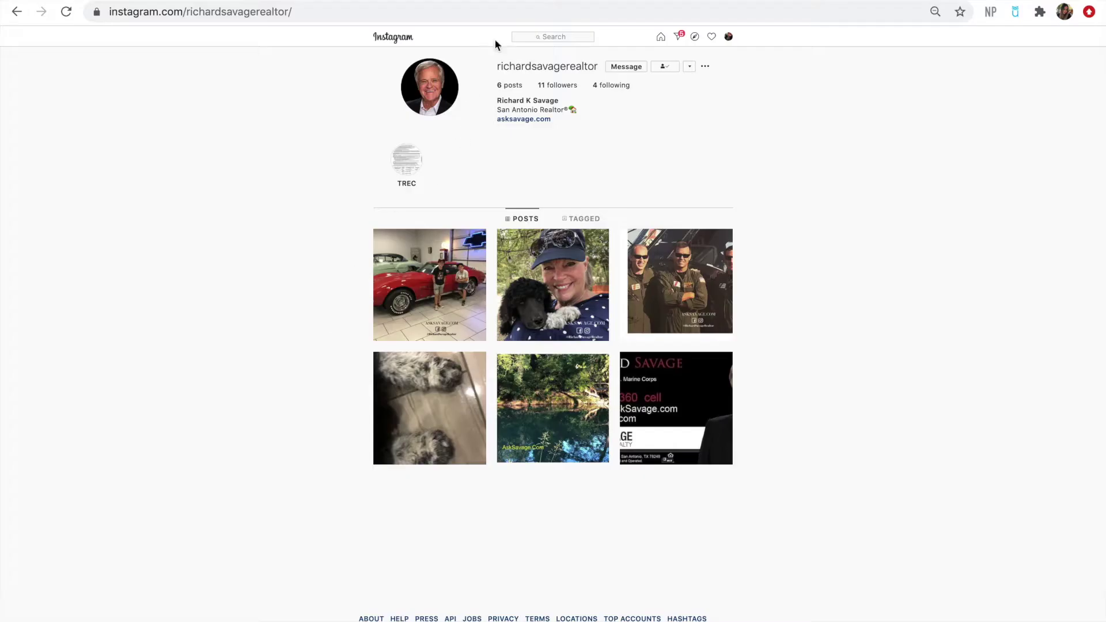
pyautogui.click(544, 37)
# Open the second realtor's profile and view his SOLD video and Week in Sales posts
pyautogui.write('ricar')
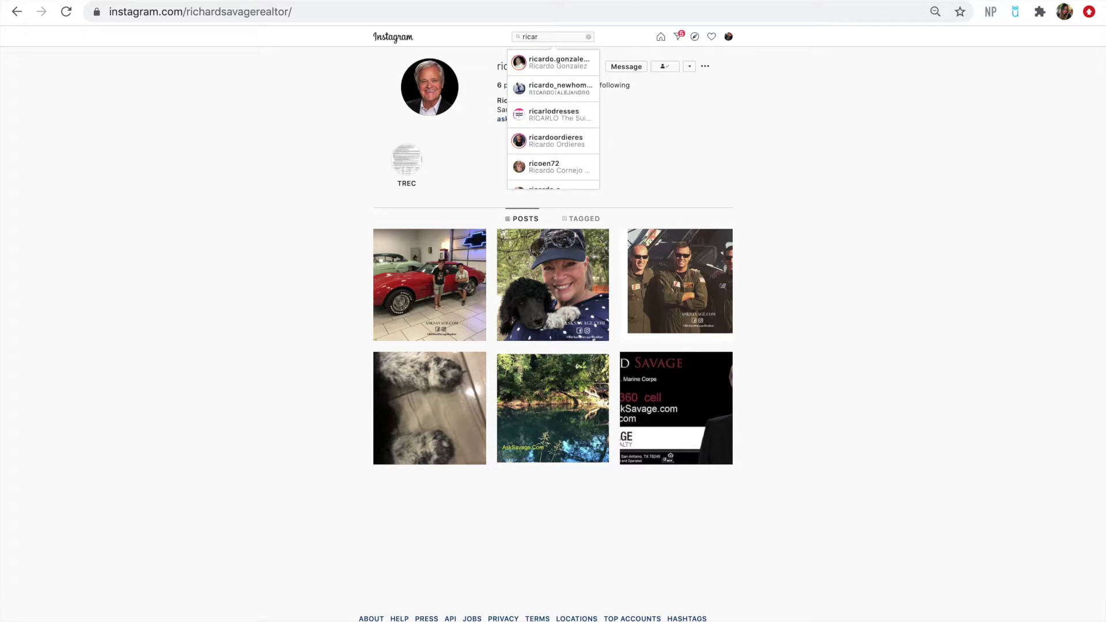
pyautogui.click(547, 69)
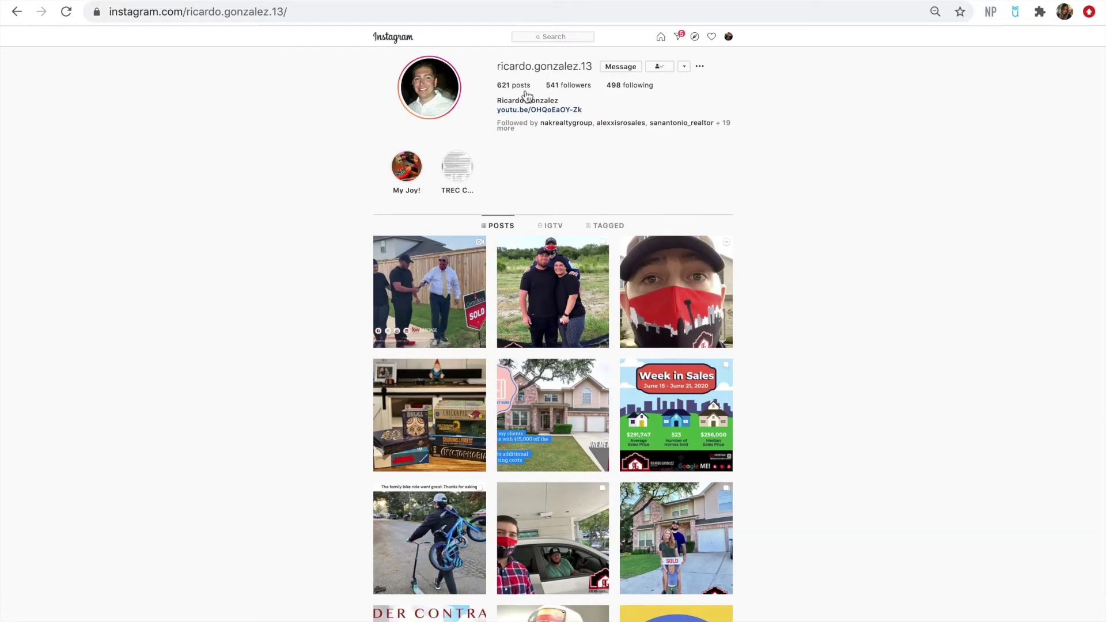
pyautogui.click(449, 266)
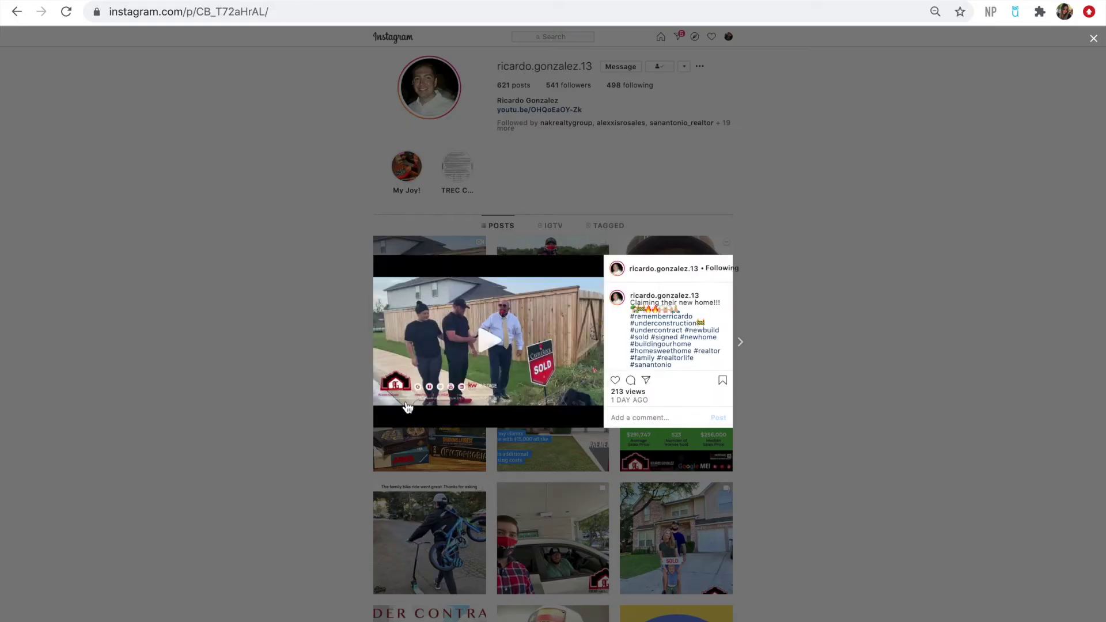
pyautogui.click(357, 350)
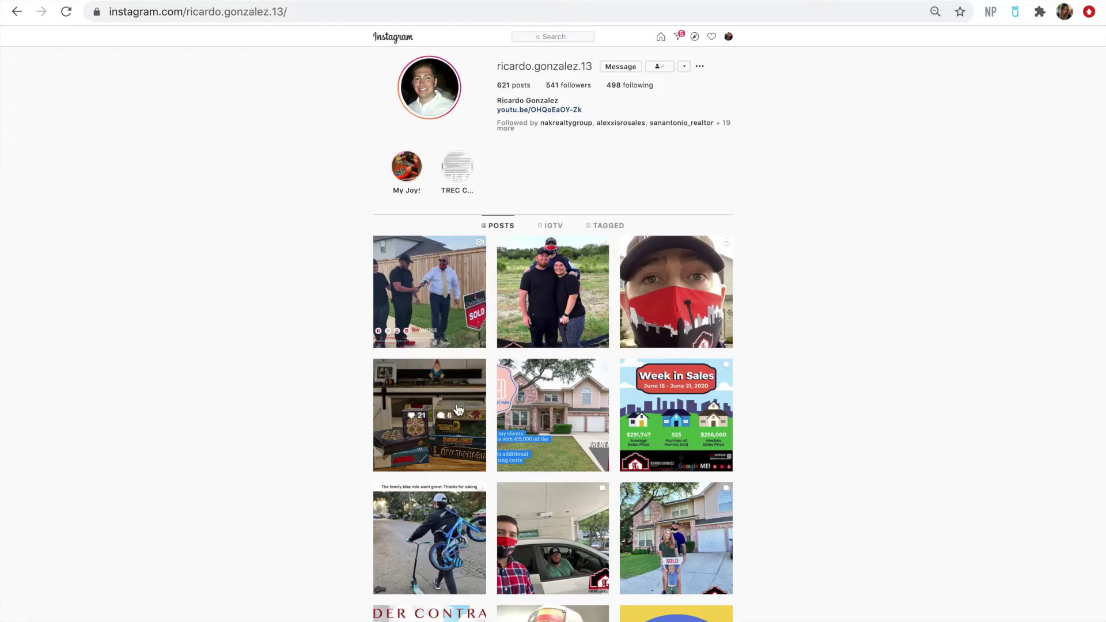
pyautogui.click(672, 452)
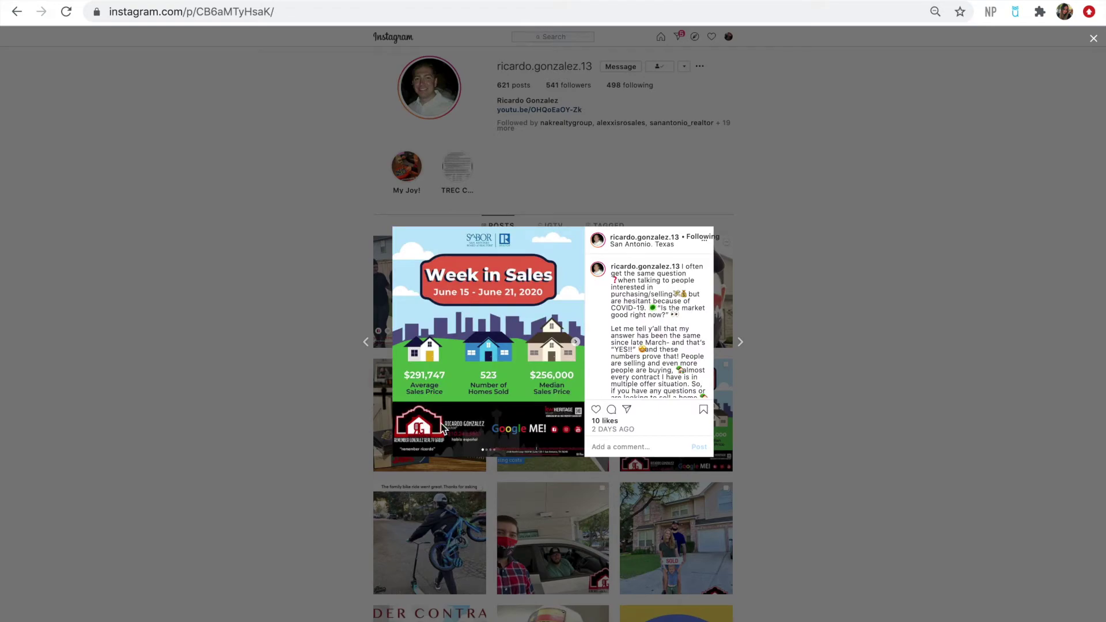
pyautogui.click(329, 423)
# Scroll the grid and view the UNDER CONTRACT and CLOSED house posts
pyautogui.scroll(-2, 359, 467)
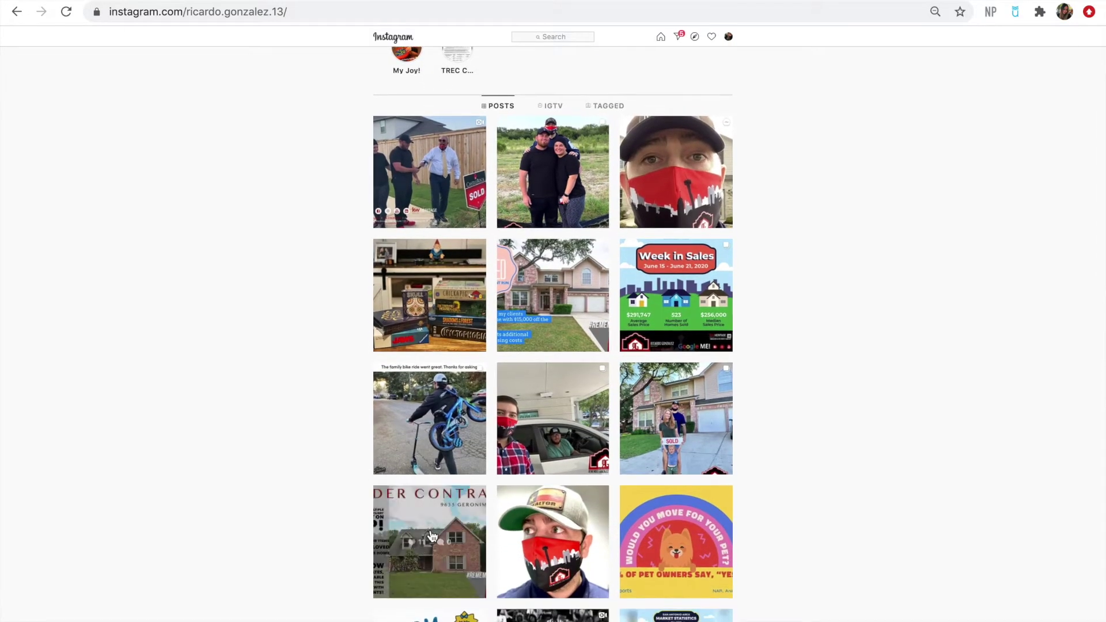
pyautogui.click(440, 519)
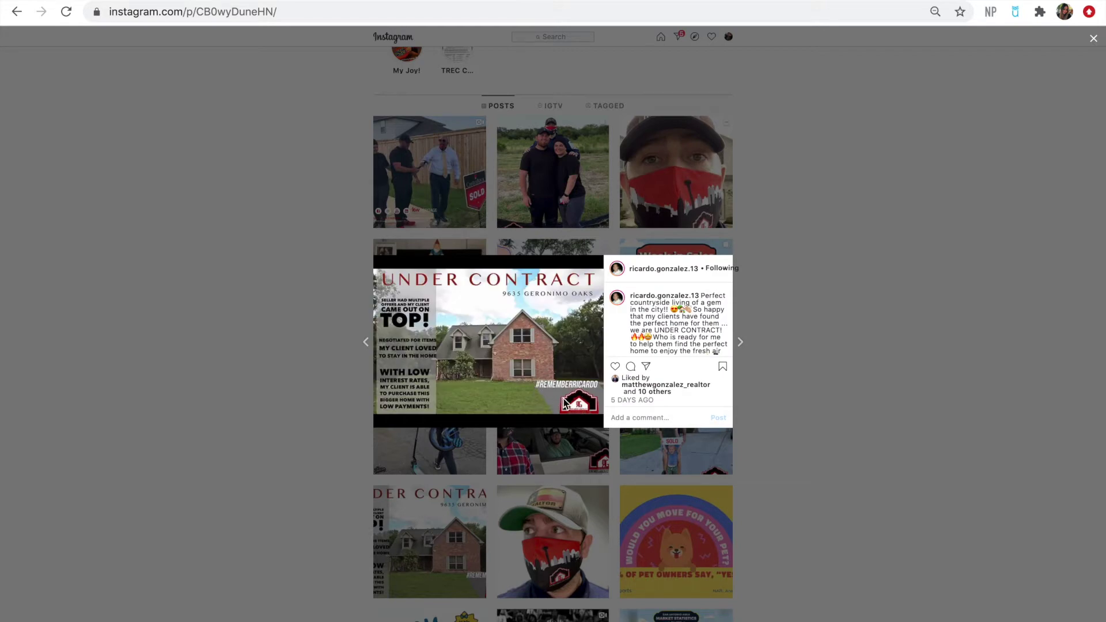
pyautogui.click(823, 432)
pyautogui.scroll(-3, 824, 432)
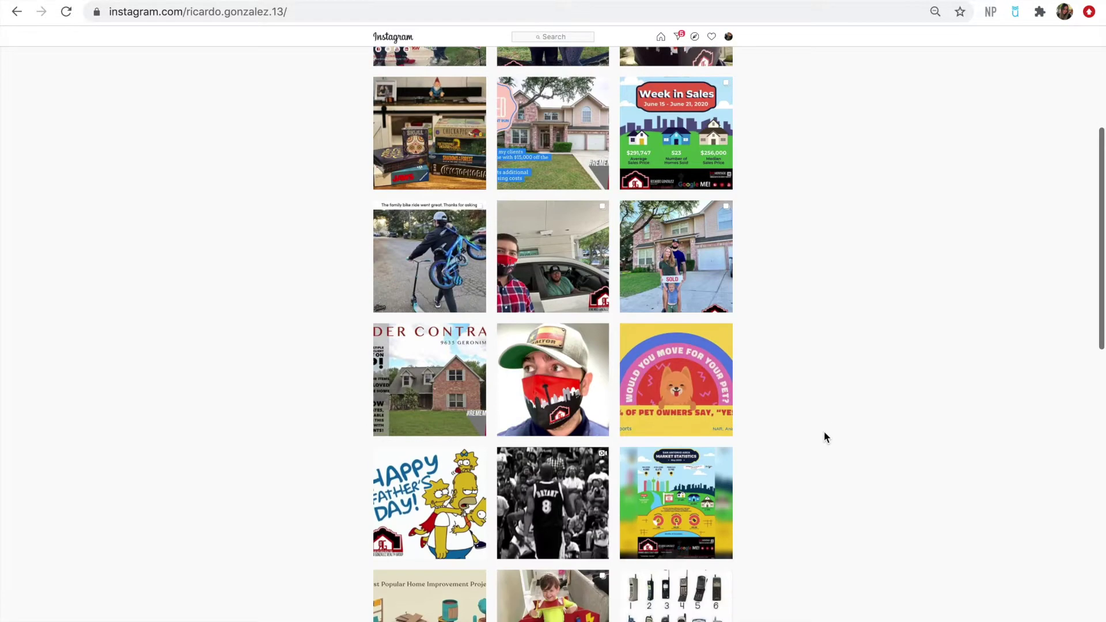
pyautogui.scroll(4, 824, 437)
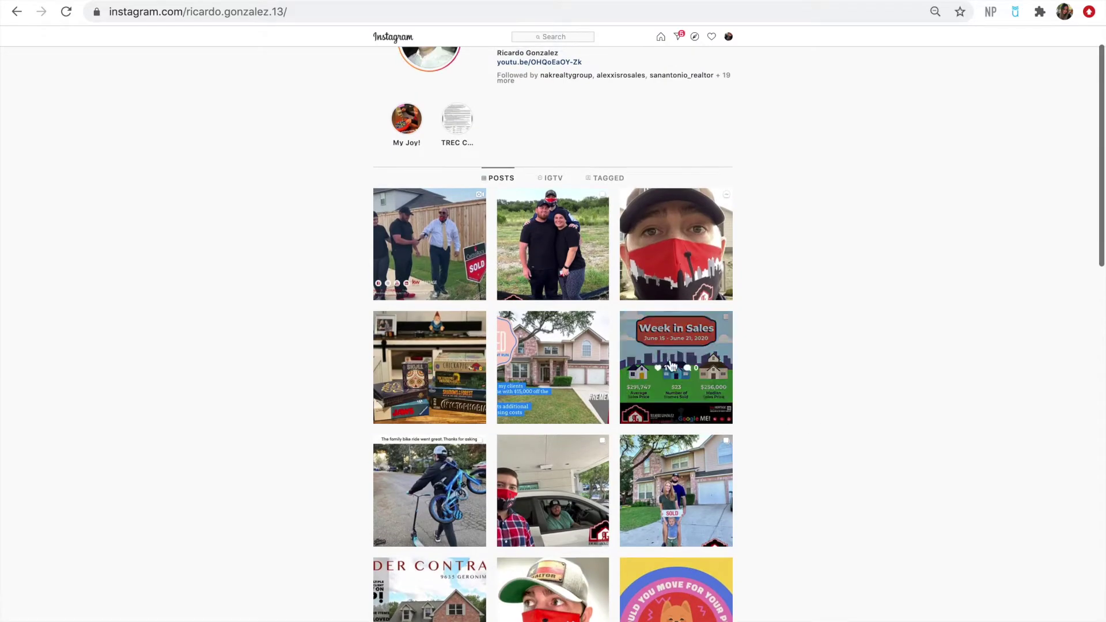
pyautogui.click(593, 346)
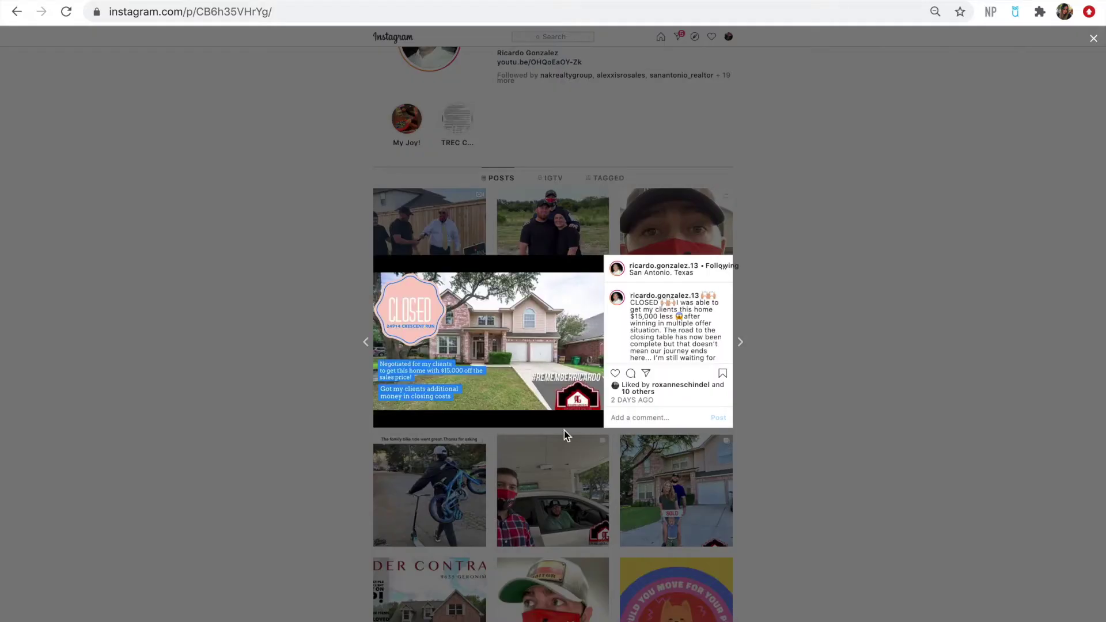
pyautogui.click(191, 346)
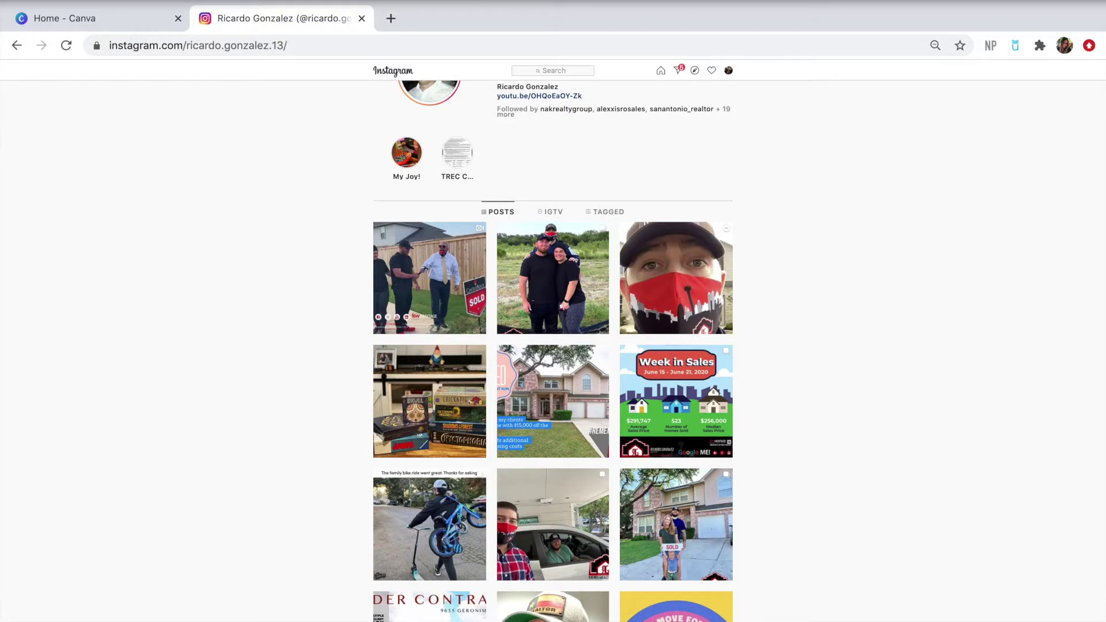
# Back on the Canva tab, scroll to Your designs and open the Watermark design
pyautogui.click(132, 19)
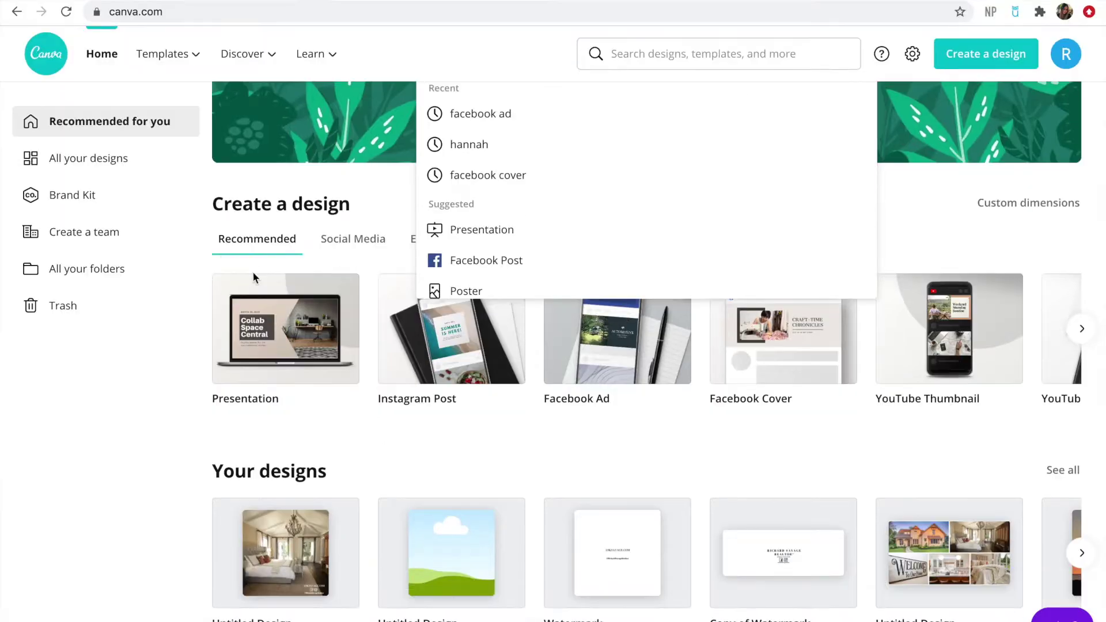
pyautogui.click(56, 74)
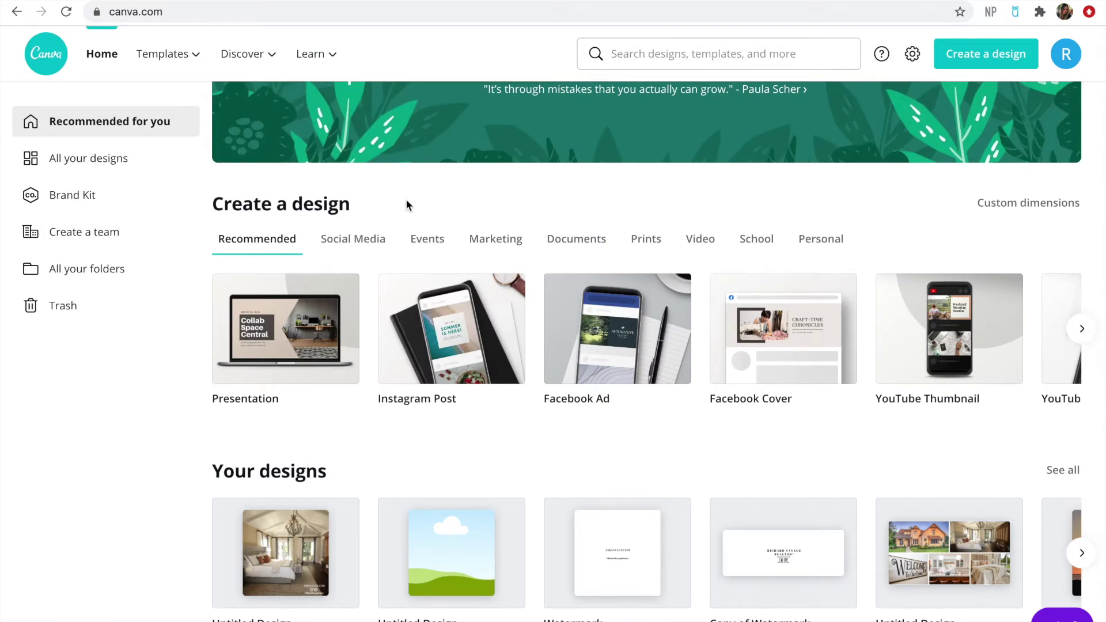
pyautogui.scroll(4, 406, 205)
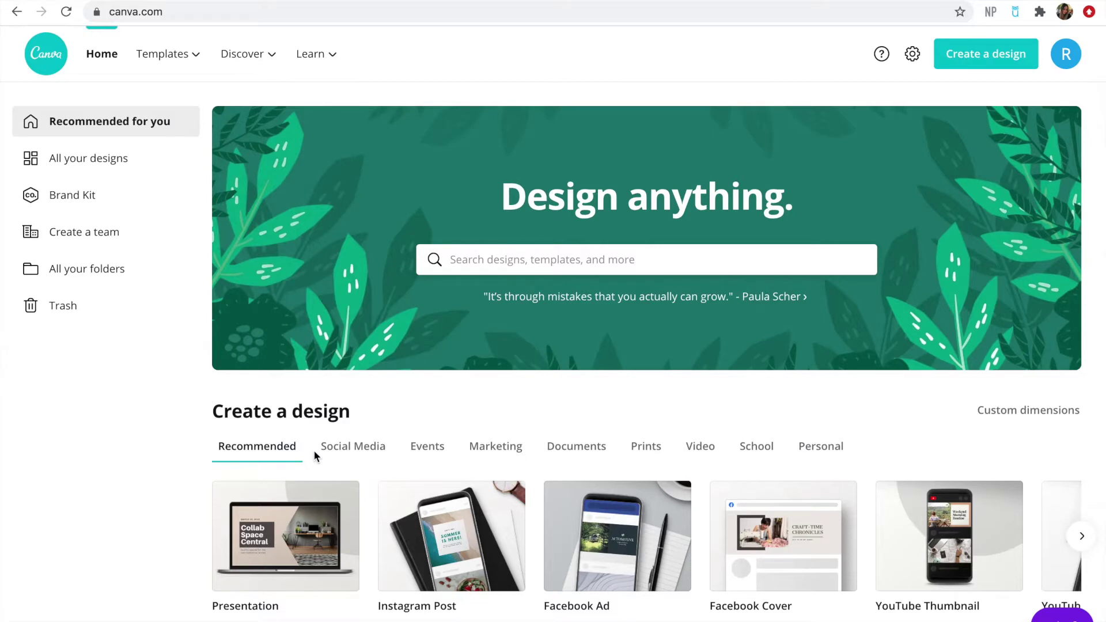
pyautogui.scroll(-3, 314, 457)
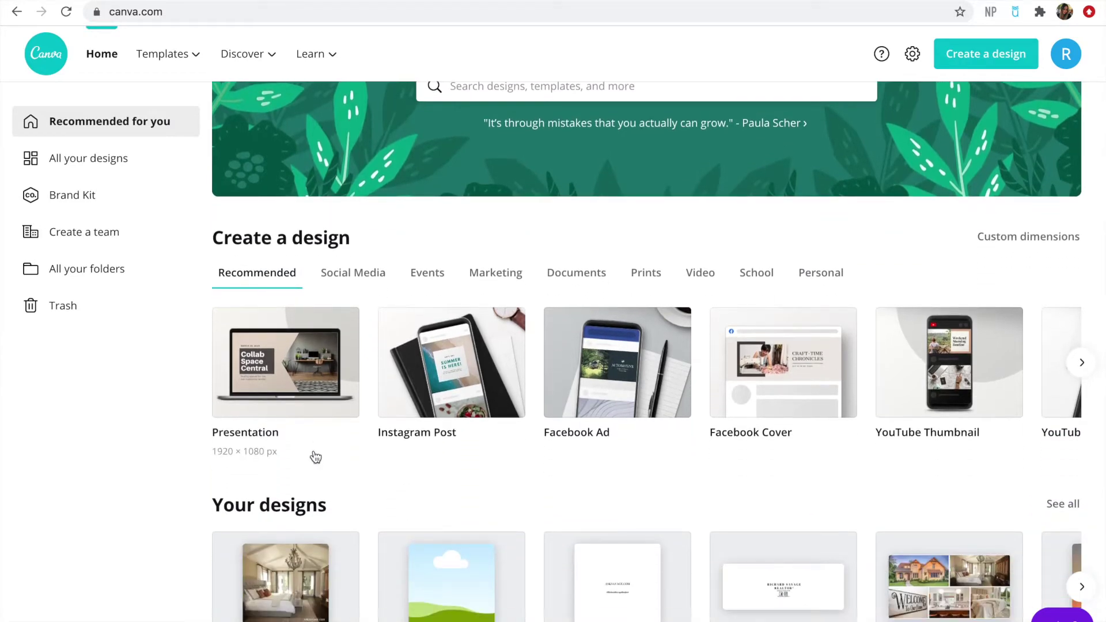
pyautogui.scroll(-2, 314, 457)
pyautogui.scroll(-1, 316, 456)
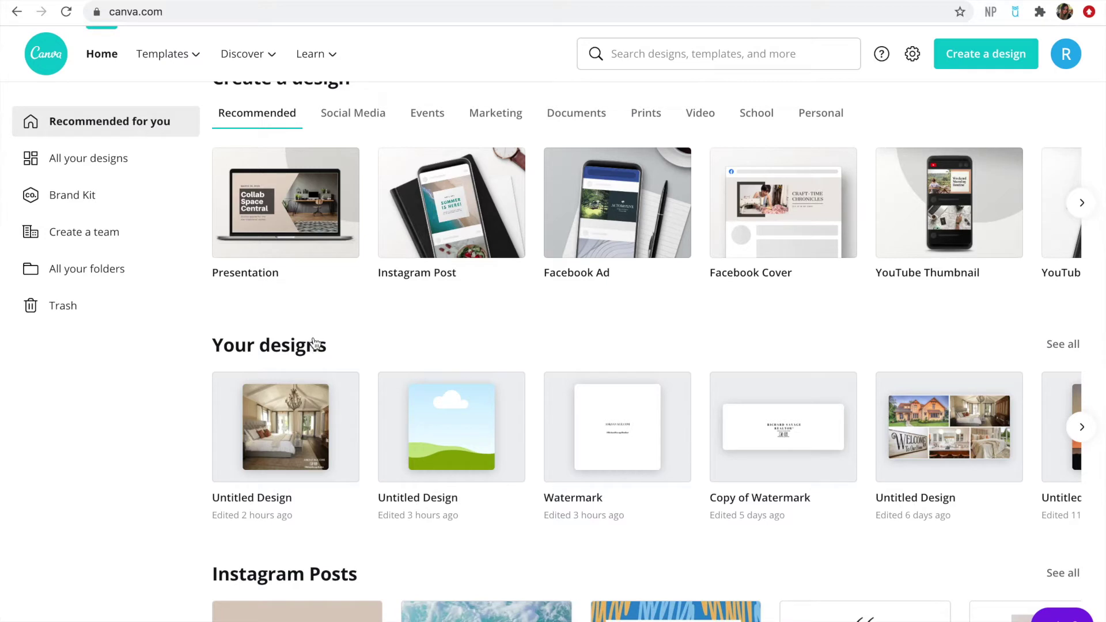
pyautogui.click(629, 431)
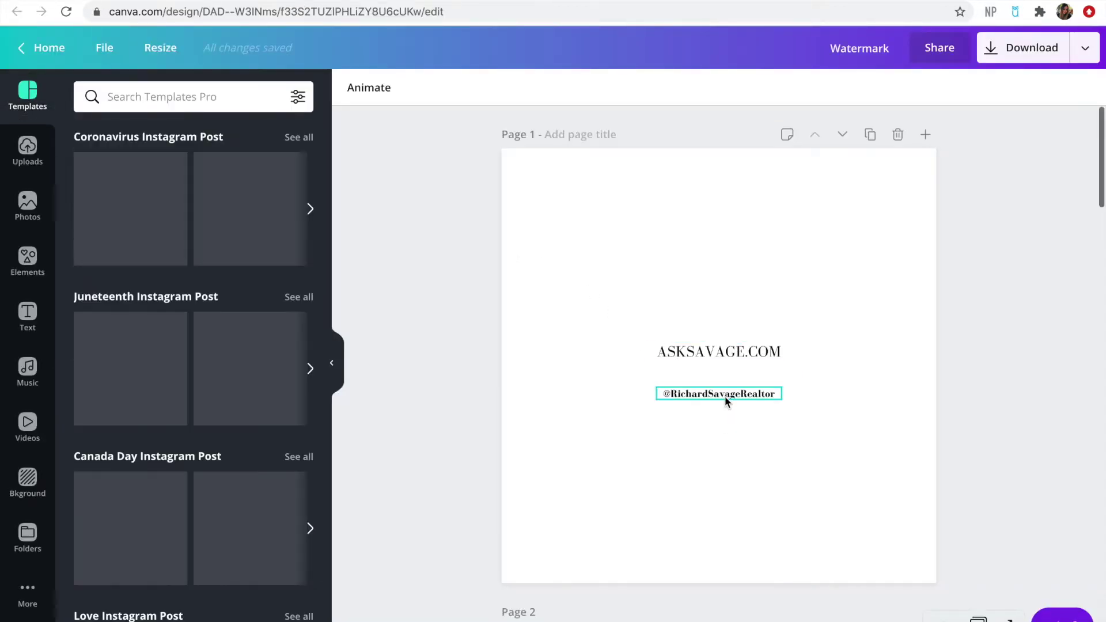
pyautogui.scroll(-15, 737, 461)
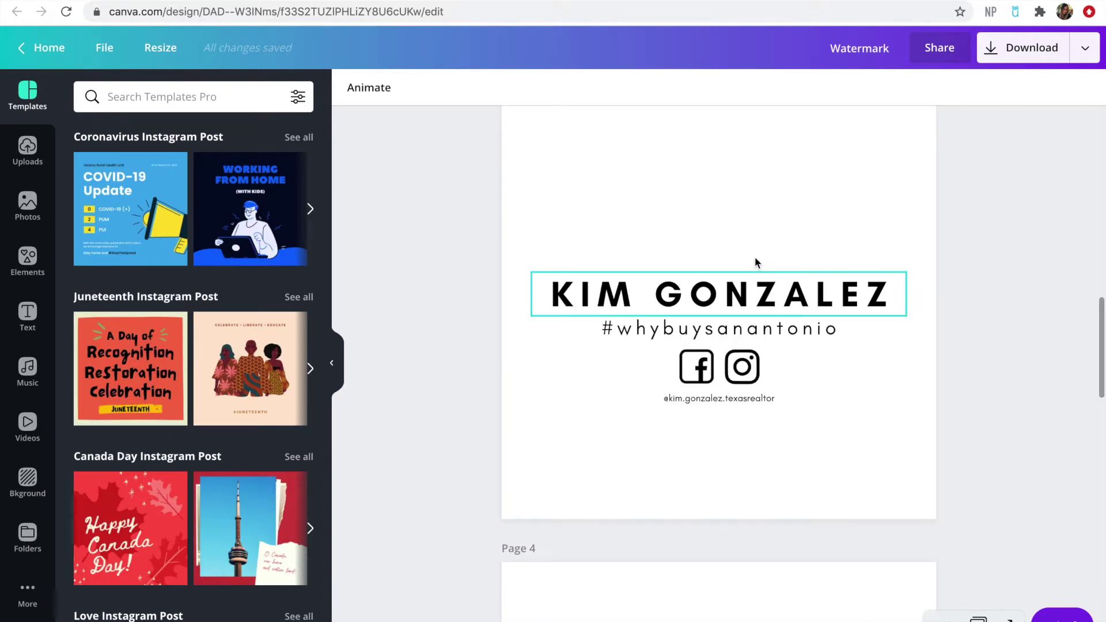
pyautogui.scroll(-5, 770, 443)
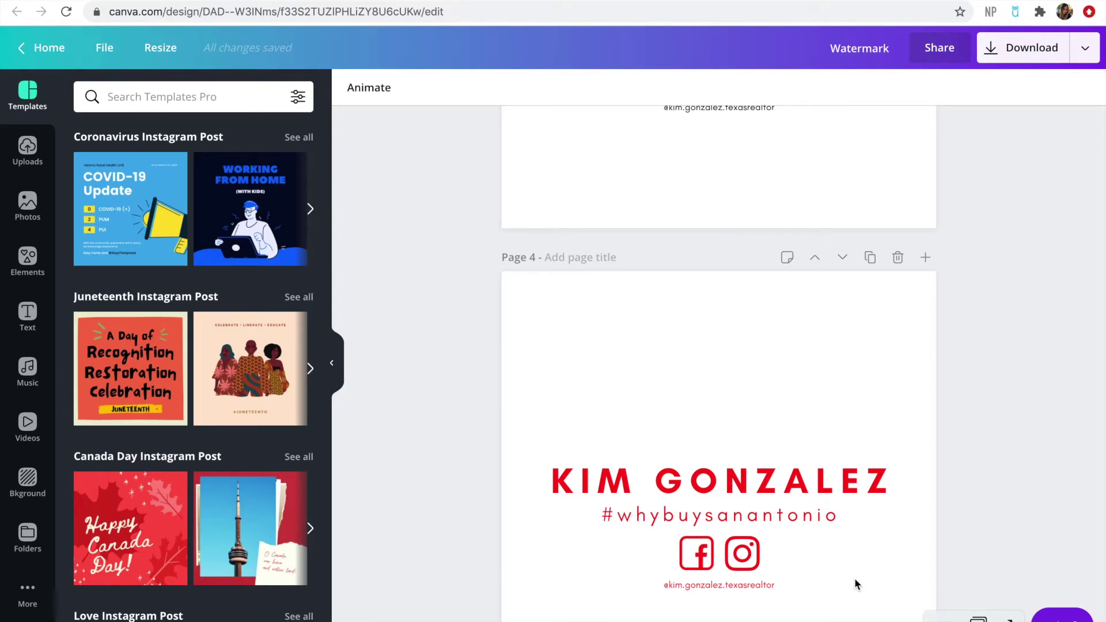
pyautogui.scroll(-7, 855, 582)
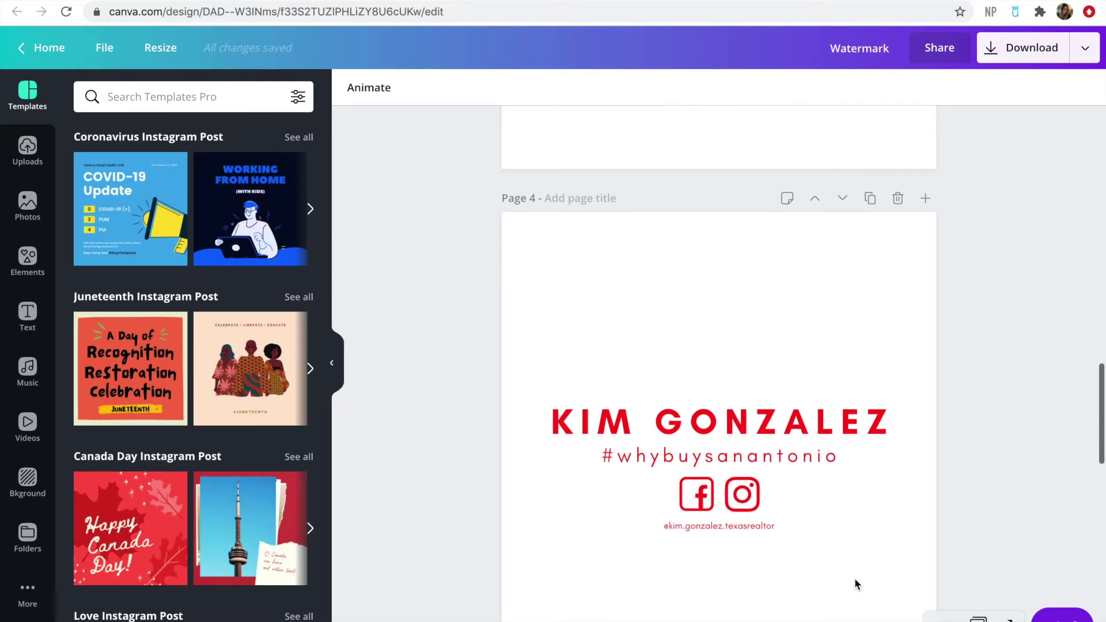
pyautogui.scroll(-3, 855, 581)
pyautogui.scroll(20, 855, 582)
pyautogui.click(49, 47)
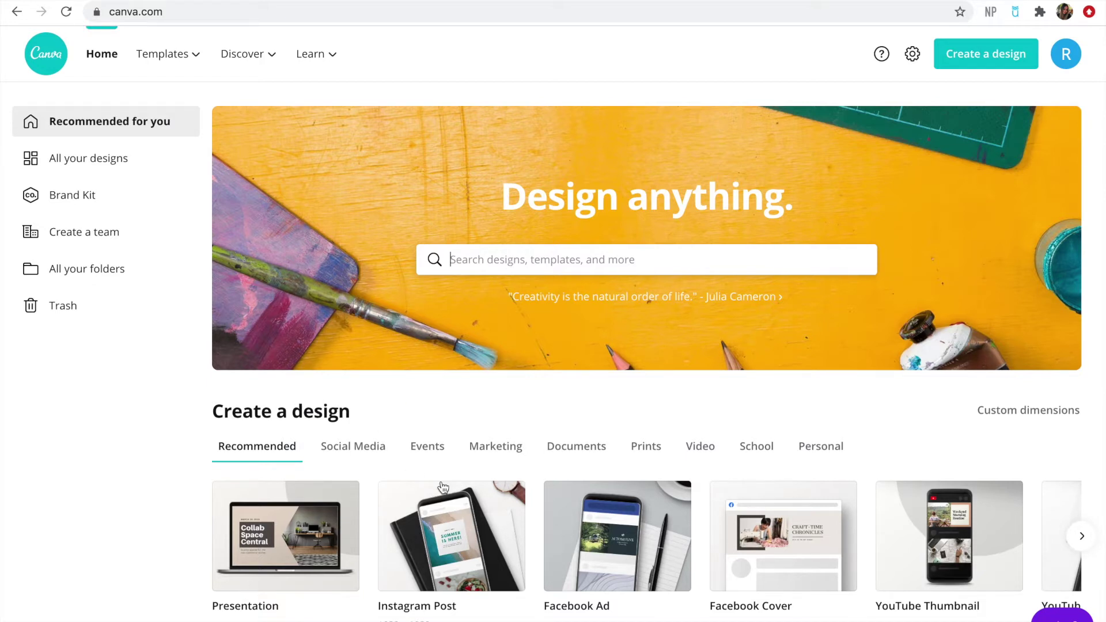
# Create a blank Instagram Post design from the Create a design row
pyautogui.click(481, 559)
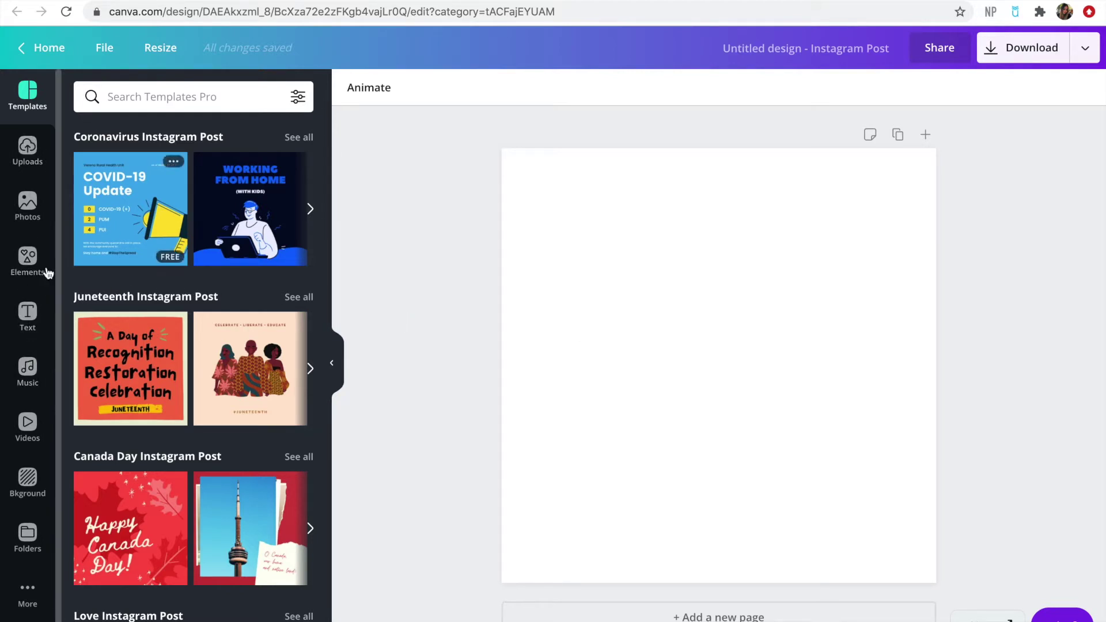
# Add the Cheers script text combo from the Text panel to the page
pyautogui.click(28, 315)
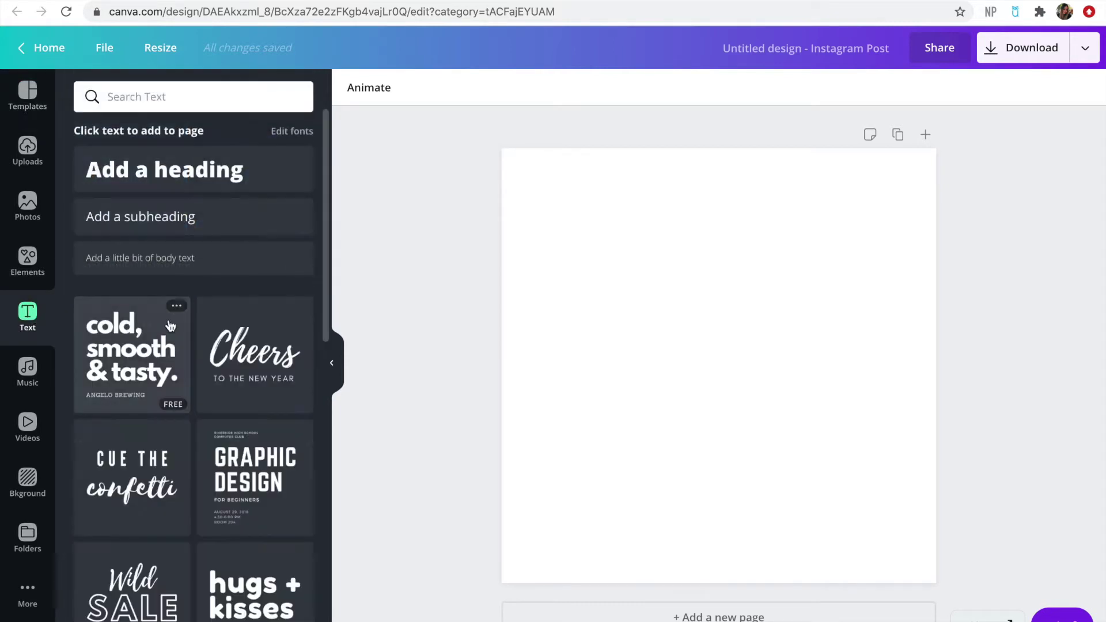
pyautogui.scroll(-3, 180, 430)
pyautogui.scroll(3, 179, 430)
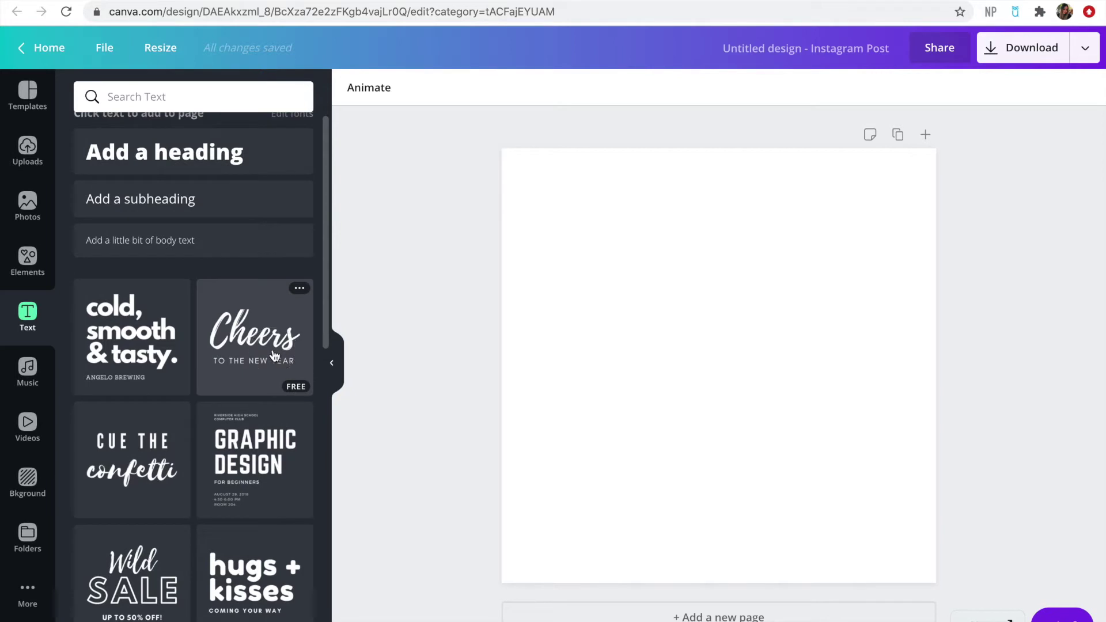
pyautogui.click(276, 355)
# Replace the Cheers headline with the realtor's full name, widened to one line and centred
pyautogui.click(691, 352)
pyautogui.click(691, 352)
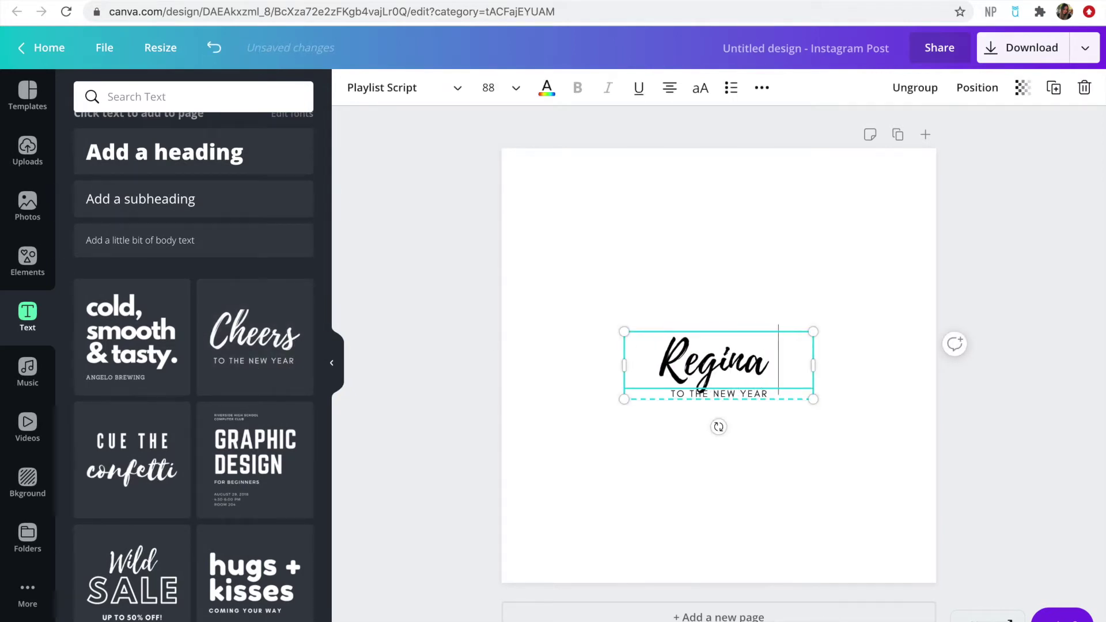
pyautogui.moveTo(813, 366); pyautogui.dragTo(888, 365)
pyautogui.click(846, 438)
pyautogui.click(814, 377)
pyautogui.moveTo(814, 377); pyautogui.dragTo(778, 370)
pyautogui.click(728, 398)
pyautogui.click(728, 395)
# Add a second headline line under the name, trying 'Techy' and then 'Realtor®'
pyautogui.click(845, 354)
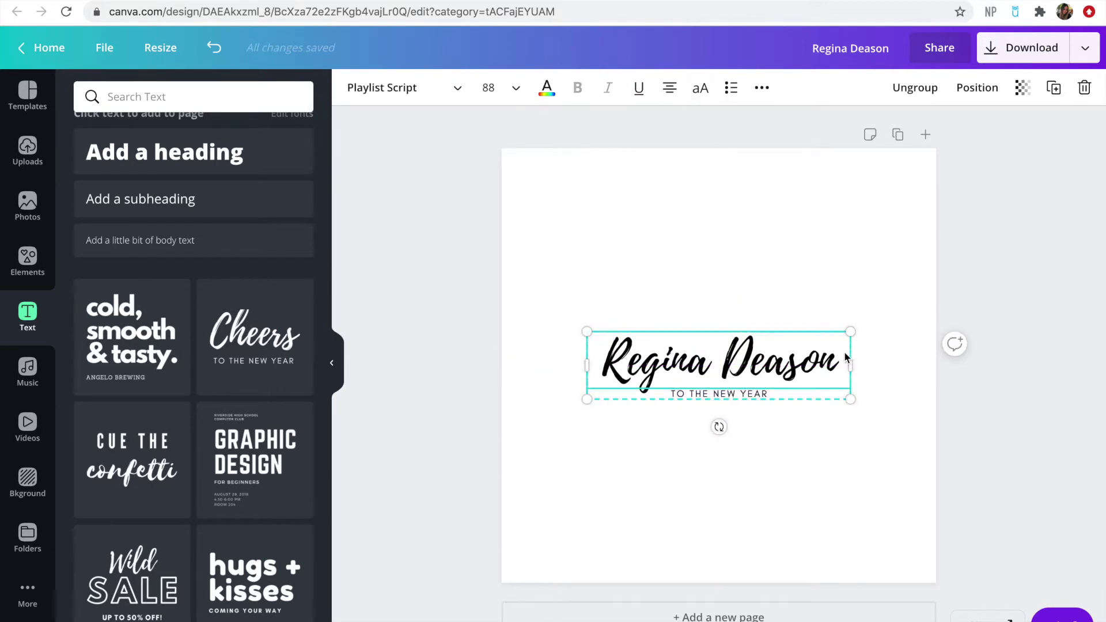
pyautogui.doubleClick(842, 354)
pyautogui.click(842, 355)
pyautogui.click(842, 363)
pyautogui.press('Return')
pyautogui.write('Tec')
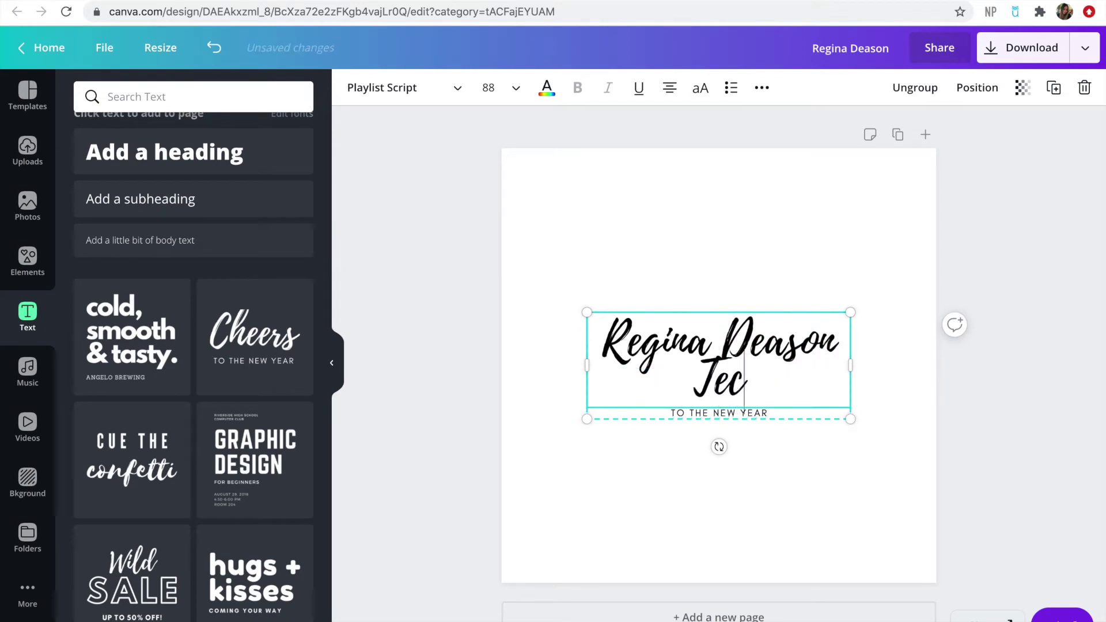
pyautogui.write('hy')
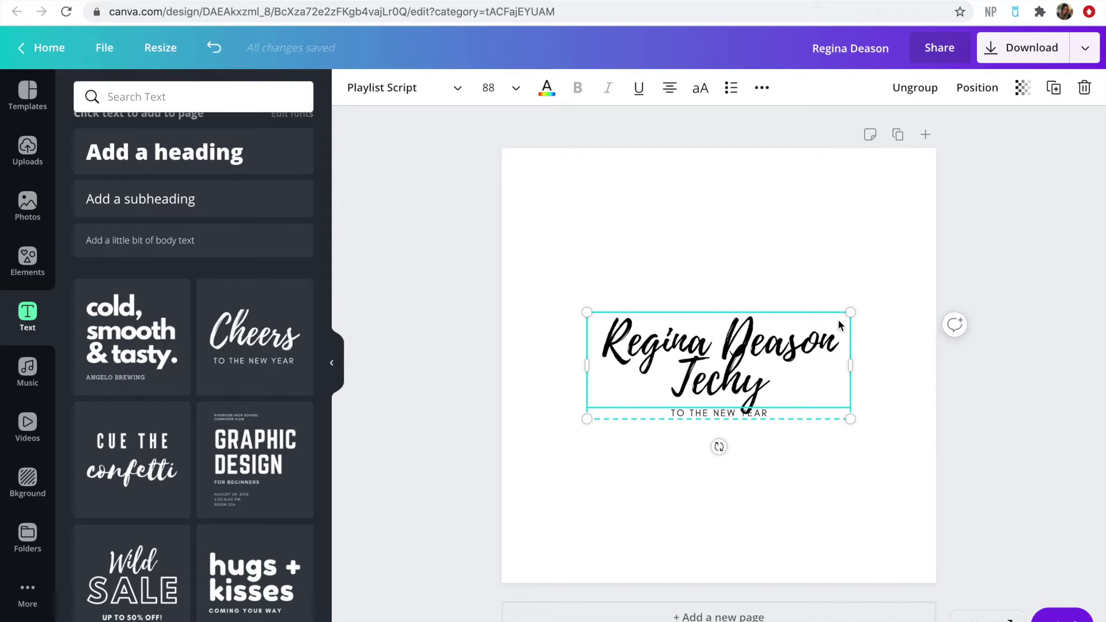
pyautogui.write(' gi')
pyautogui.press('BackSpace')
pyautogui.press('BackSpace')
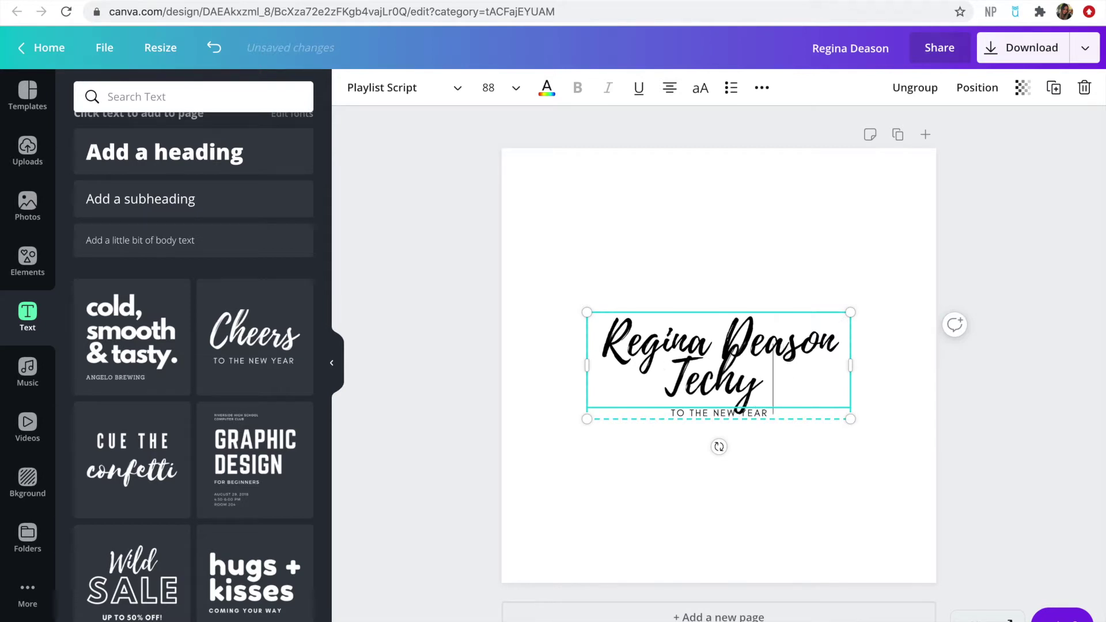
pyautogui.press('BackSpace')
pyautogui.press('BackSpace')
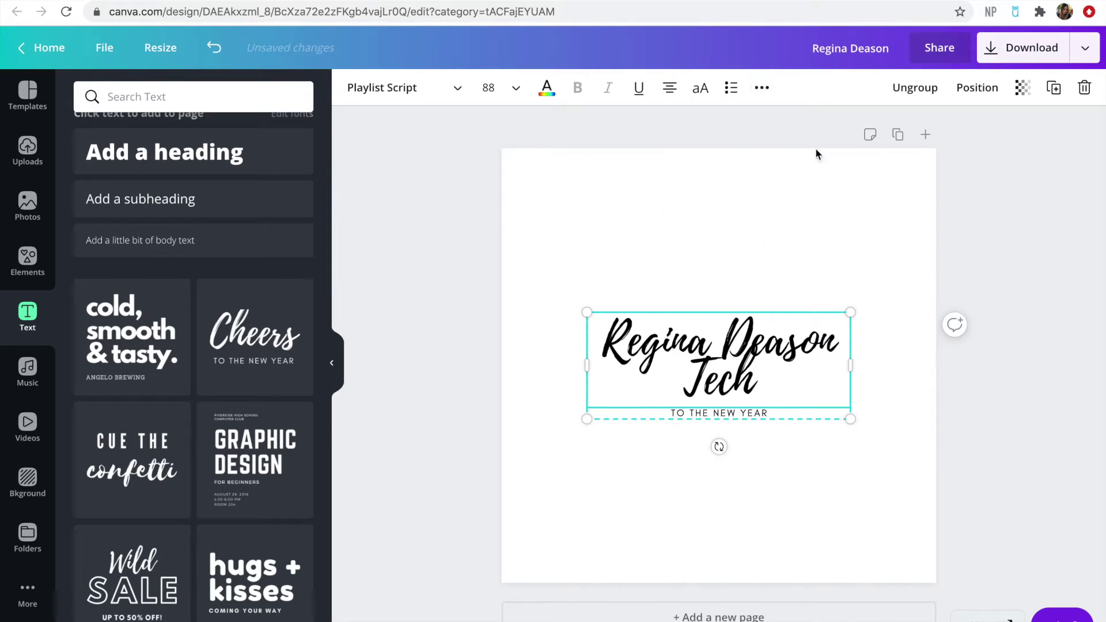
pyautogui.doubleClick(712, 385)
pyautogui.write('Real')
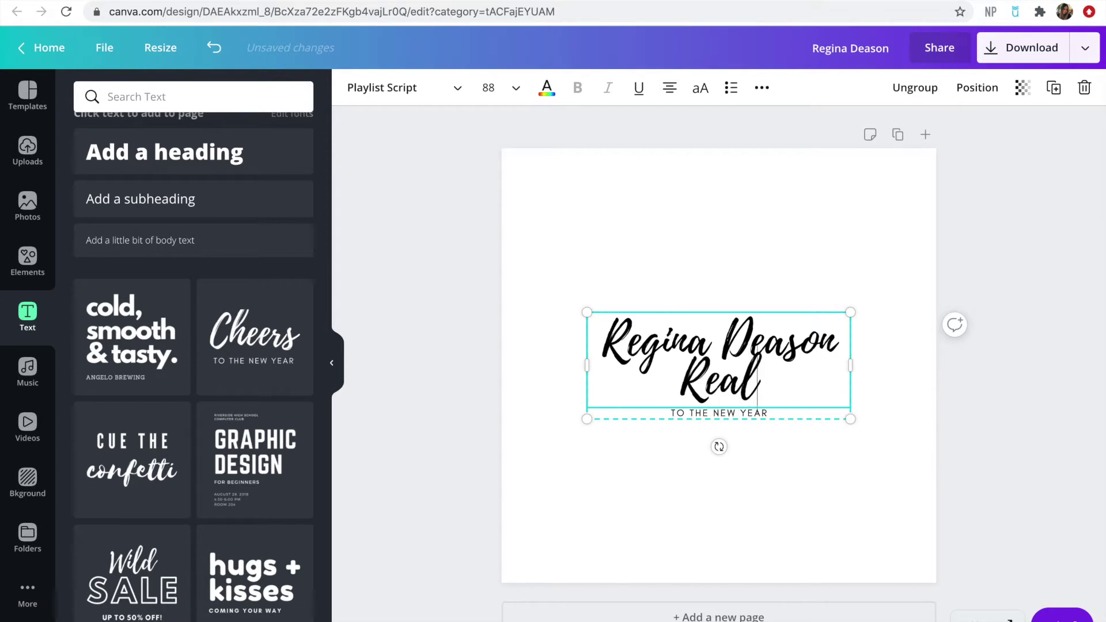
pyautogui.write('tor®')
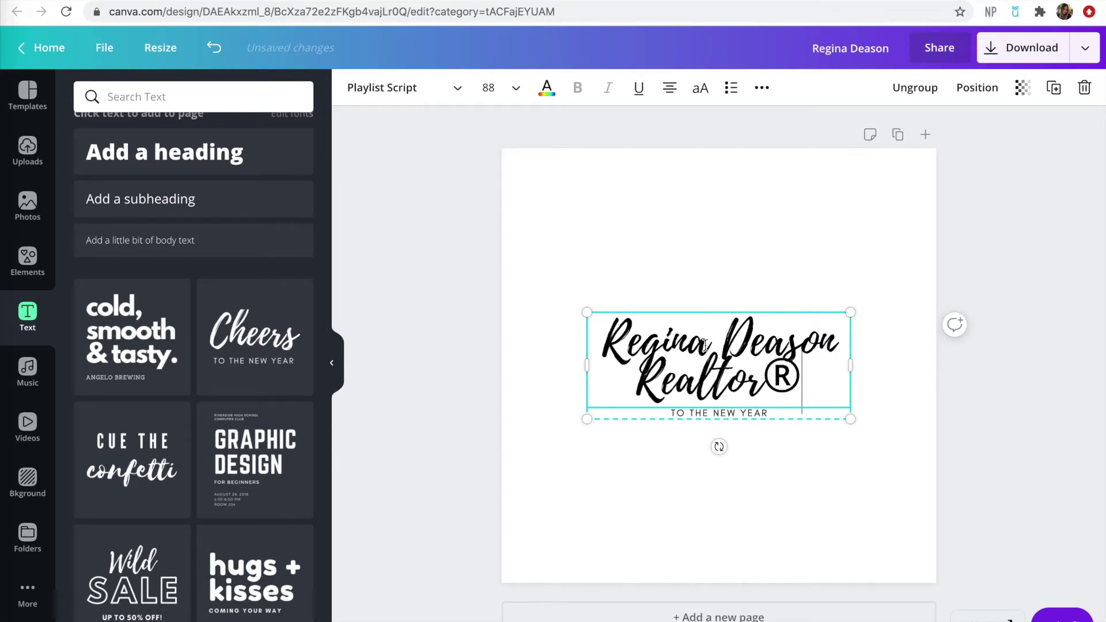
# Try bulleted and numbered lists, then raise the headline line height from 0.82 to 1.39
pyautogui.click(759, 92)
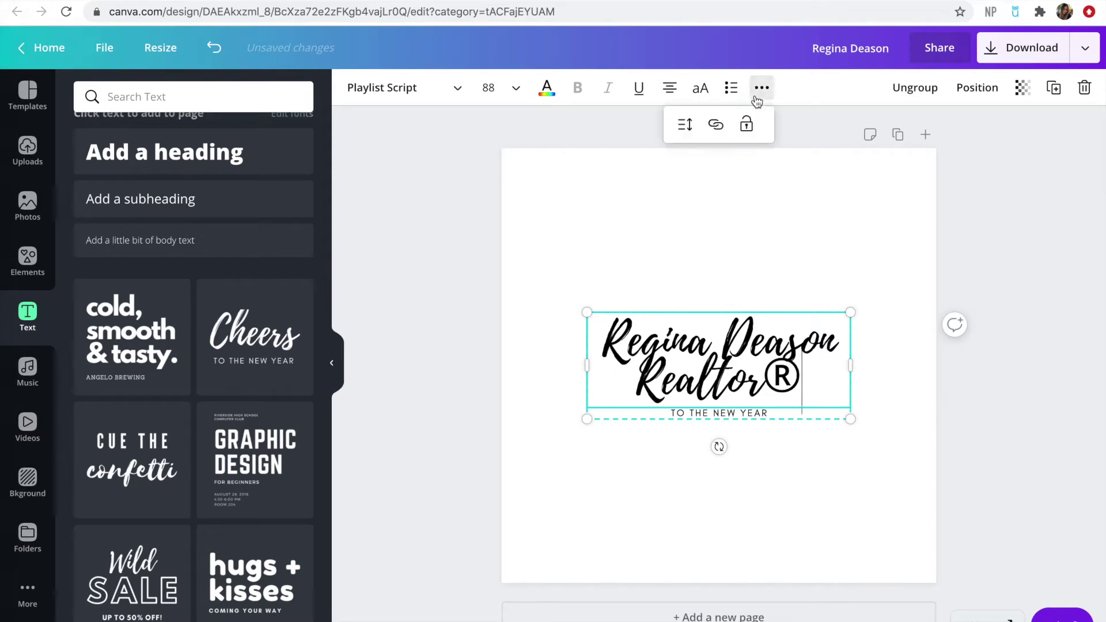
pyautogui.click(733, 89)
pyautogui.click(735, 93)
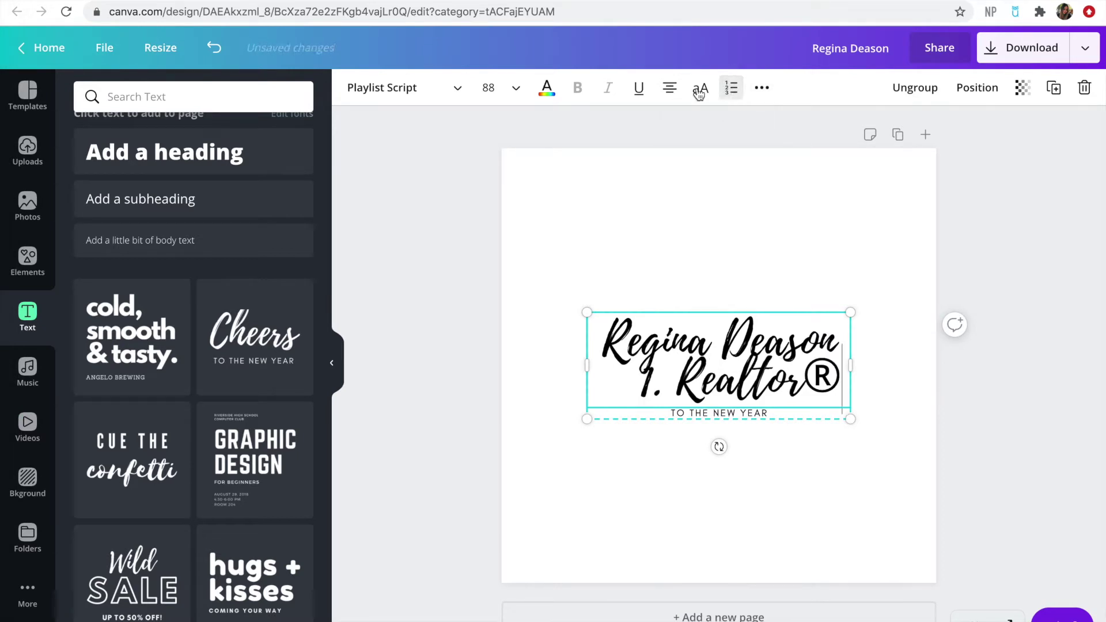
pyautogui.click(728, 90)
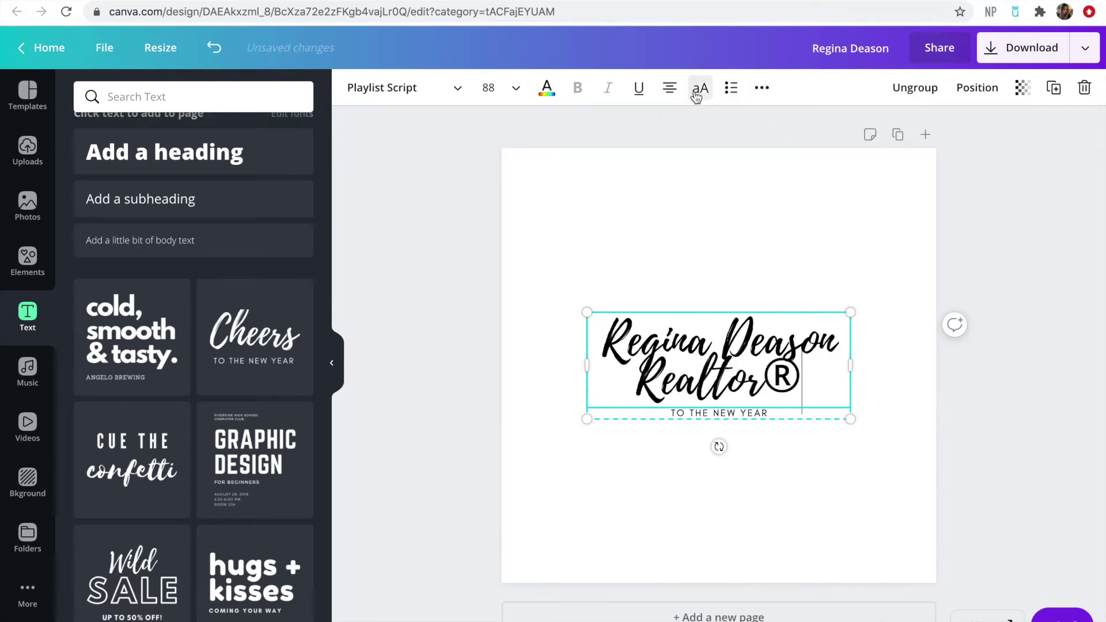
pyautogui.click(763, 91)
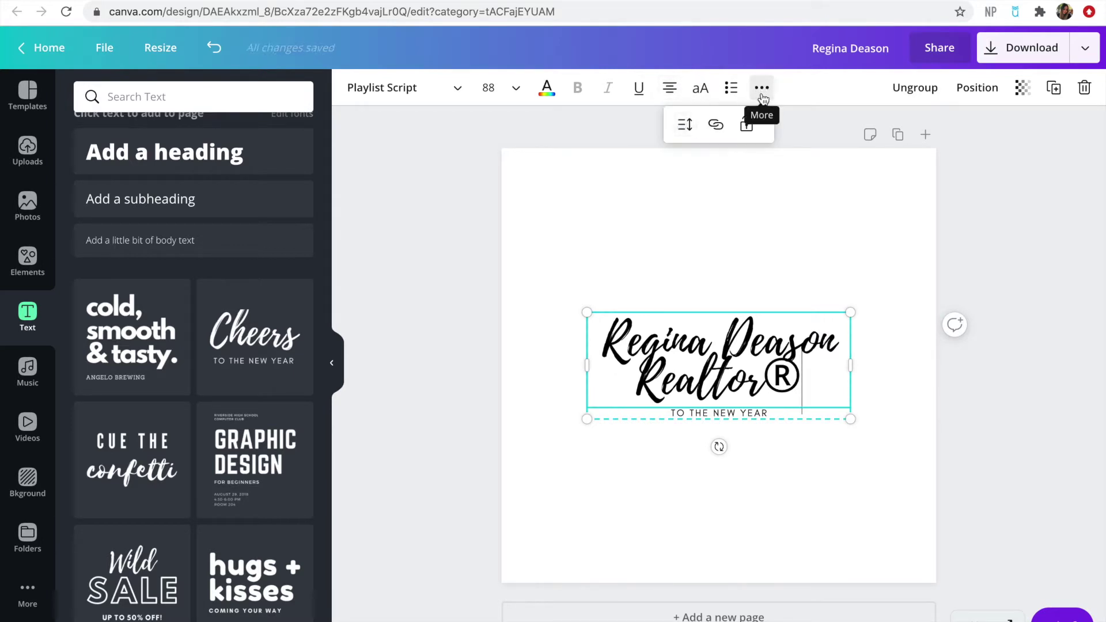
pyautogui.click(684, 126)
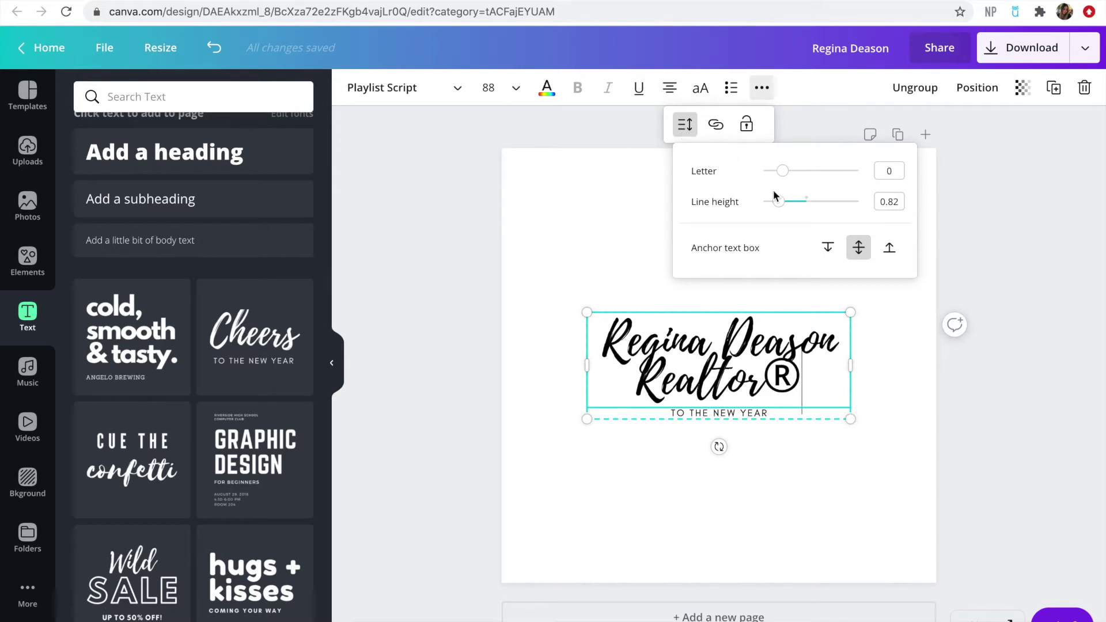
pyautogui.moveTo(784, 202); pyautogui.dragTo(811, 205)
# Change the second line to 'Tech' and replace the subtitle with the realtor's website address
pyautogui.tripleClick(738, 384)
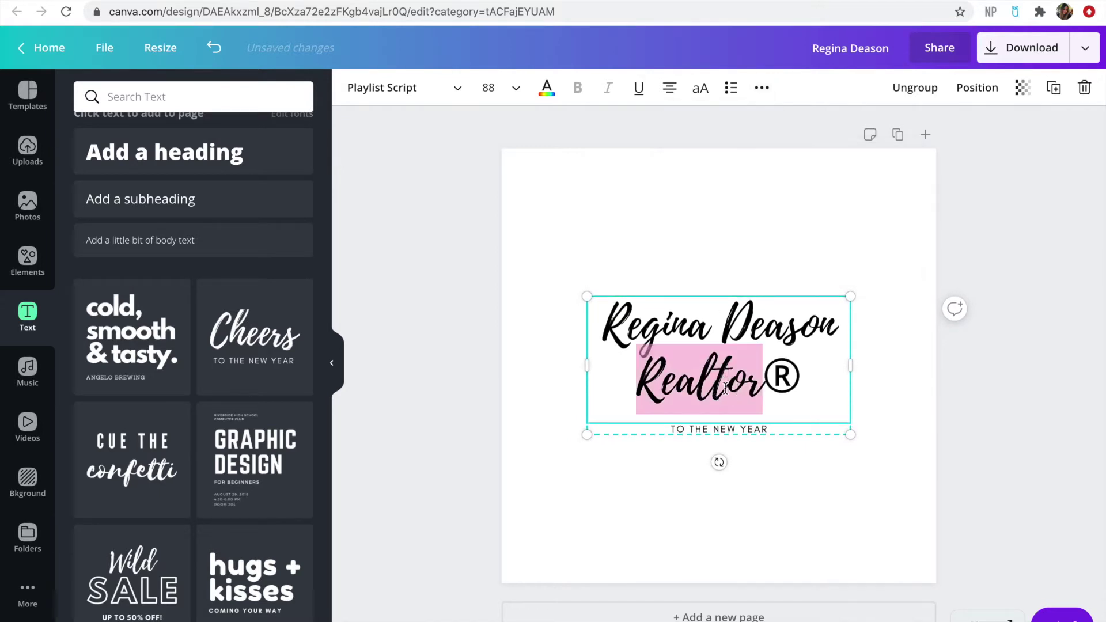
pyautogui.press('BackSpace')
pyautogui.write('Tech')
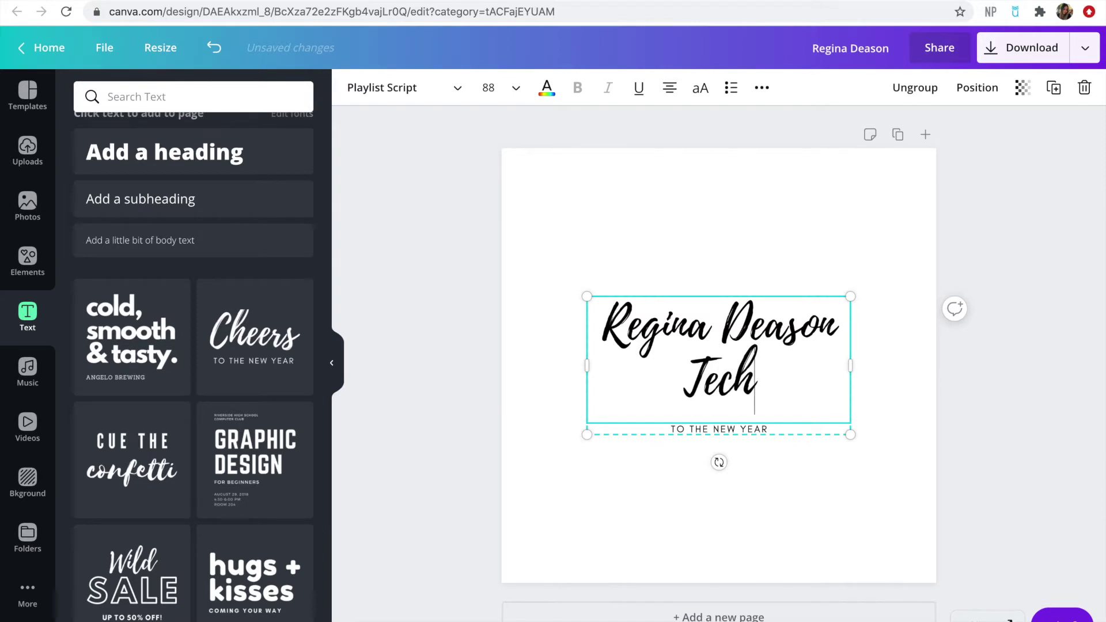
pyautogui.click(764, 432)
pyautogui.click(761, 431)
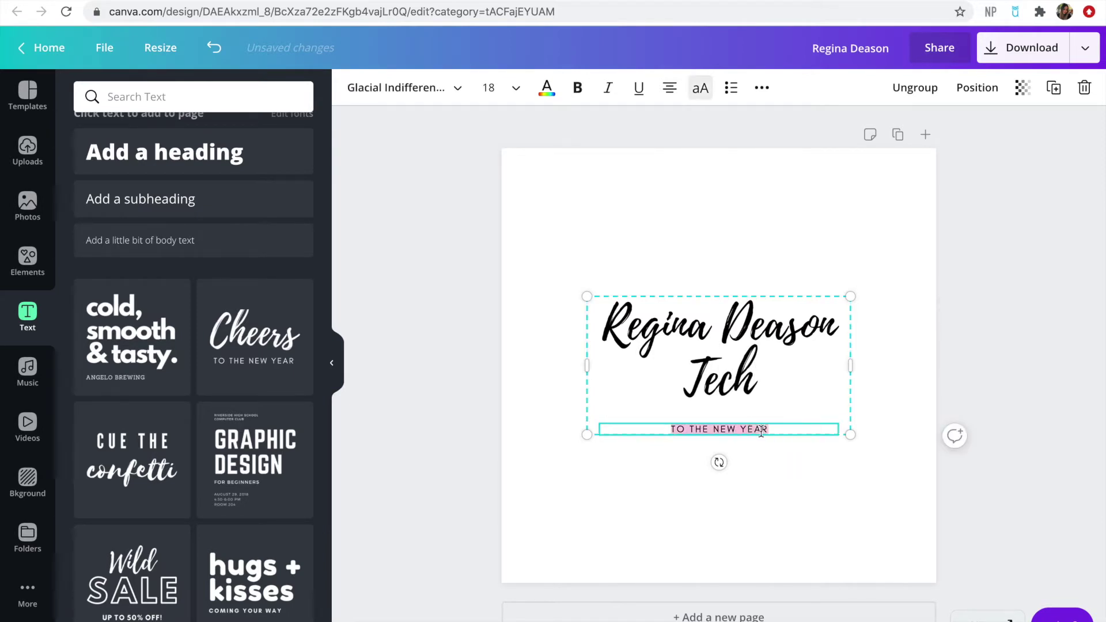
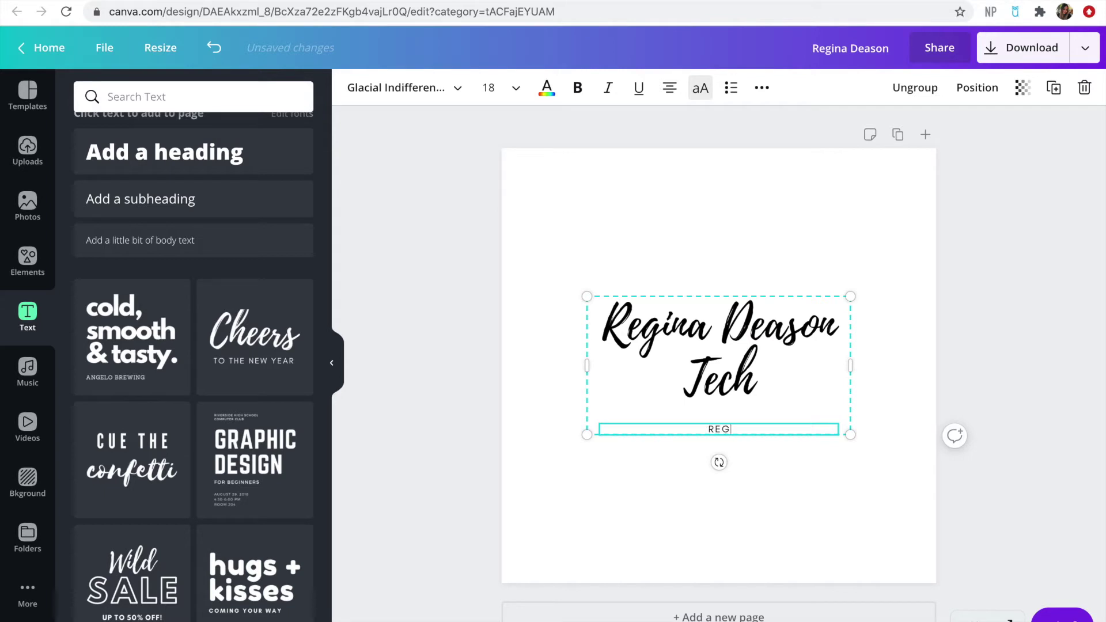
pyautogui.click(859, 510)
# Delete the Tech line and re-centre the name and website group on the page
pyautogui.moveTo(728, 372); pyautogui.dragTo(728, 383)
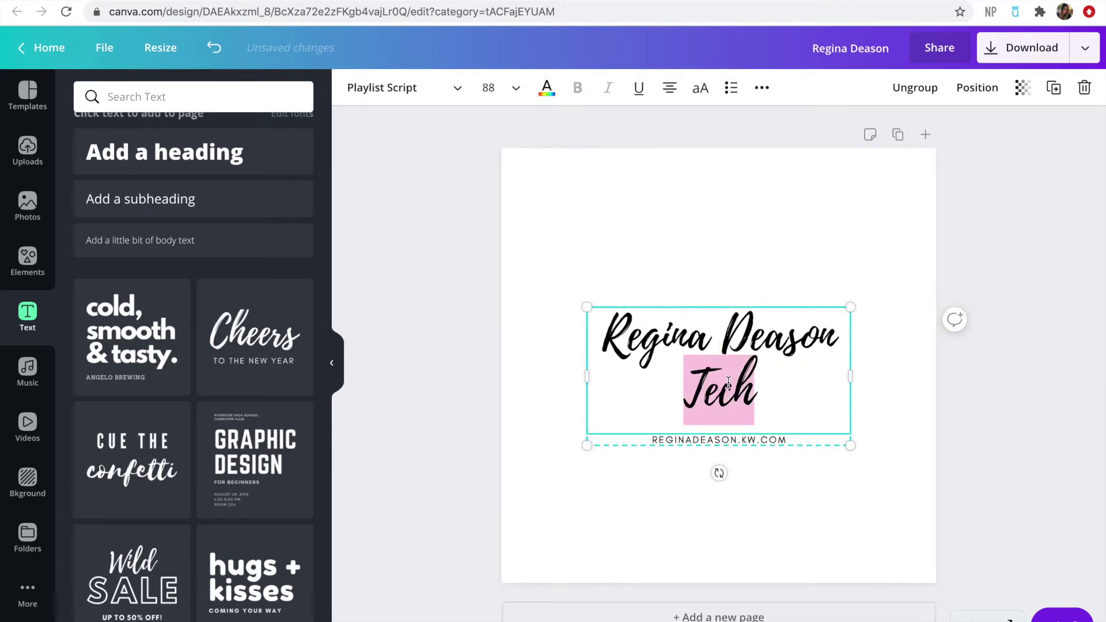
pyautogui.press('BackSpace')
pyautogui.press('BackSpace')
pyautogui.click(746, 417)
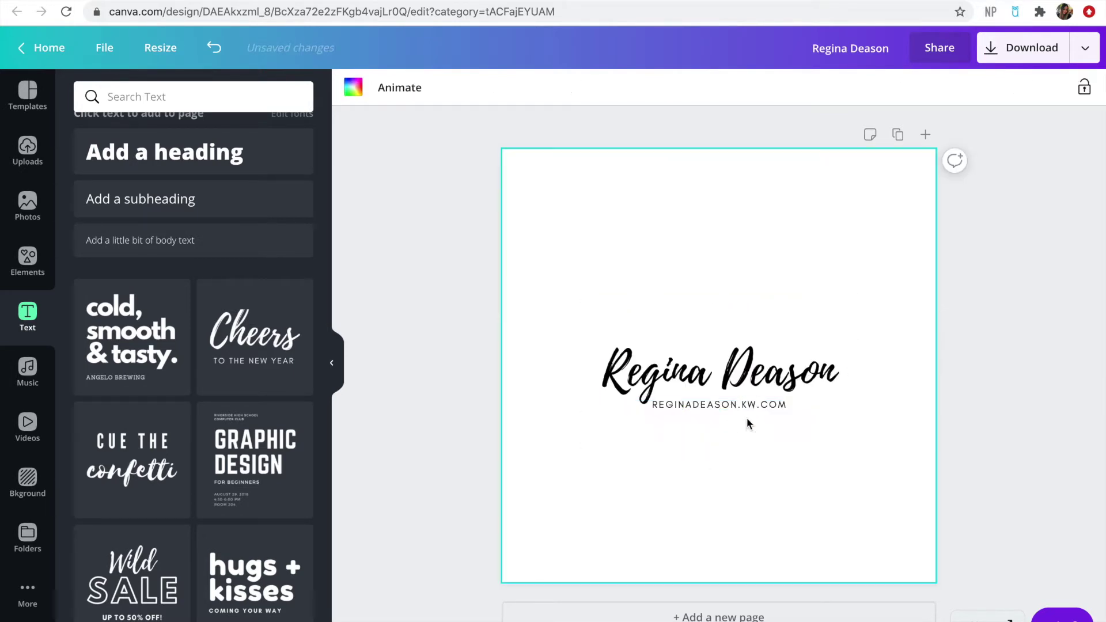
pyautogui.doubleClick(749, 407)
pyautogui.click(780, 456)
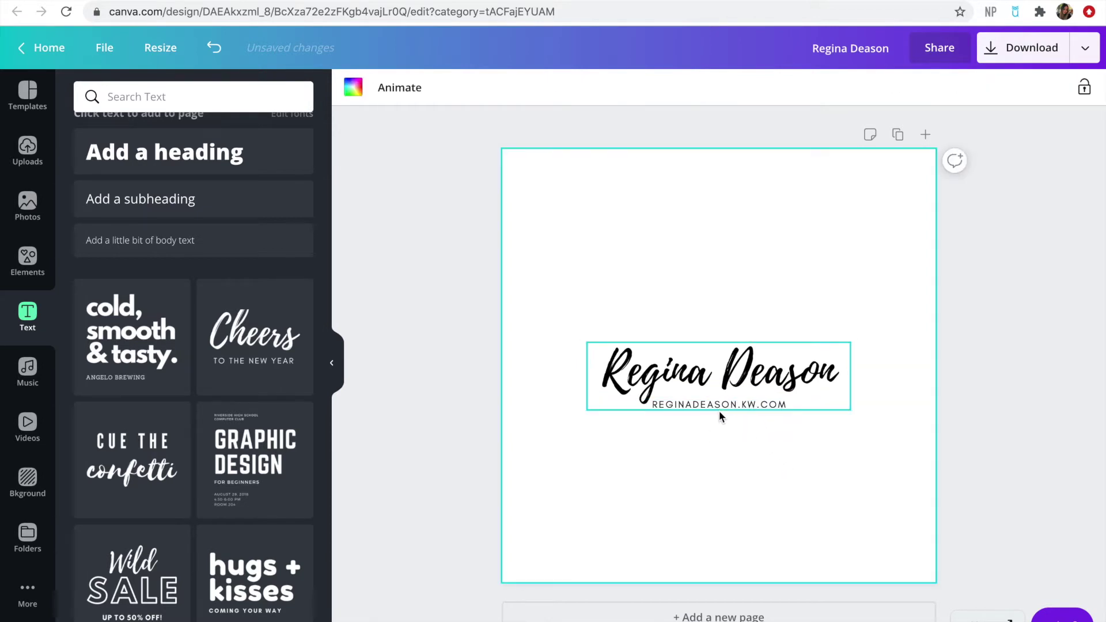
pyautogui.moveTo(718, 376); pyautogui.dragTo(719, 365)
pyautogui.click(739, 420)
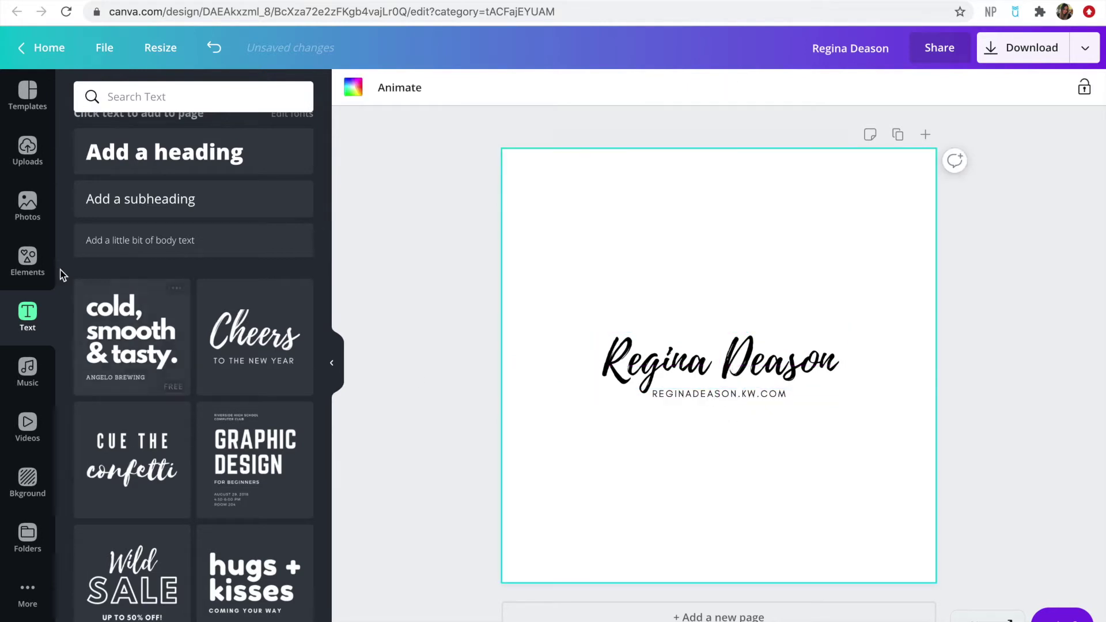
# Search Elements for 'instagram' and add the black outline Instagram icon
pyautogui.click(29, 256)
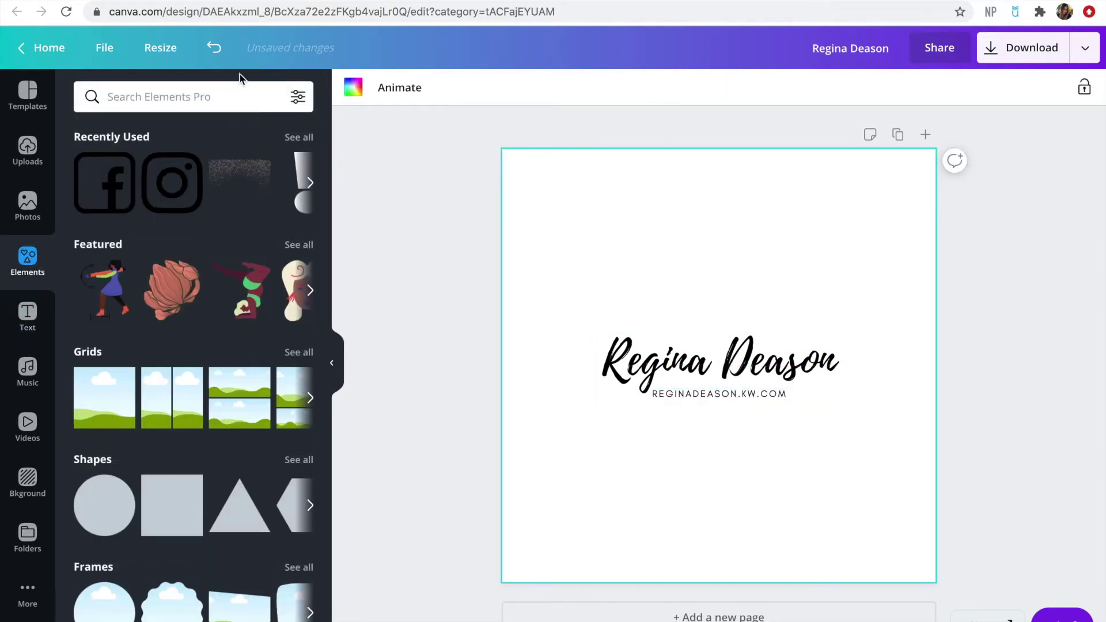
pyautogui.click(189, 97)
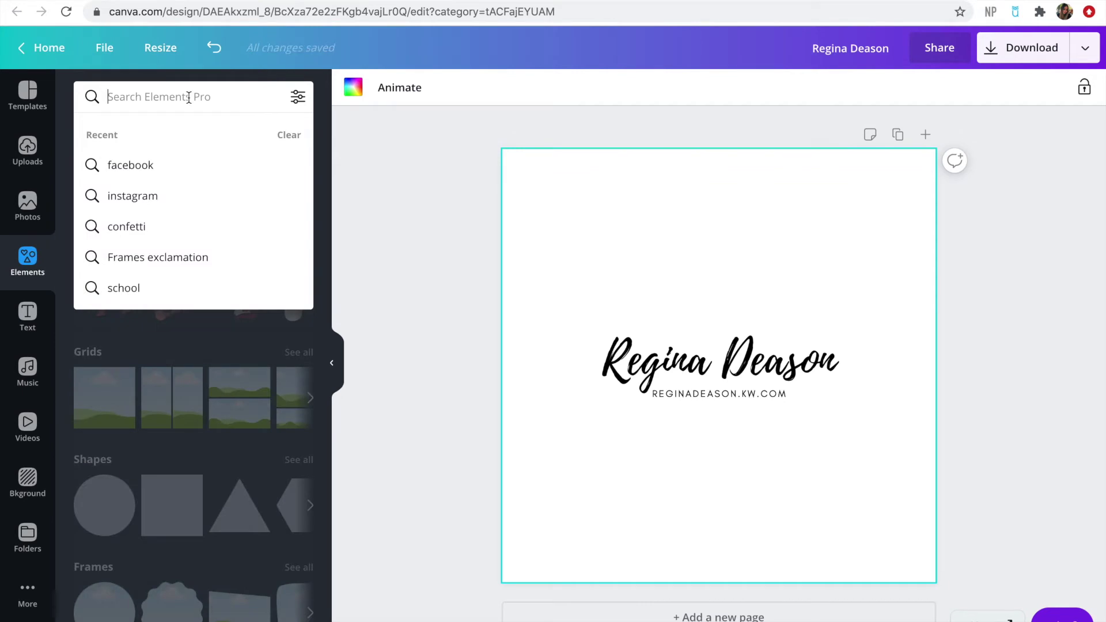
pyautogui.write('ins')
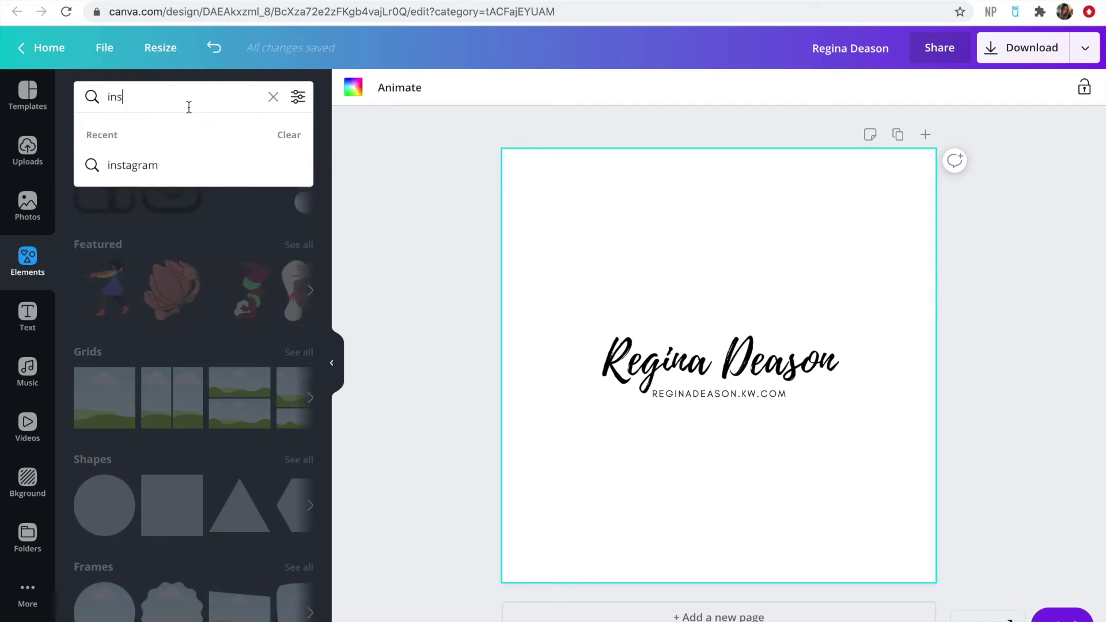
pyautogui.click(185, 163)
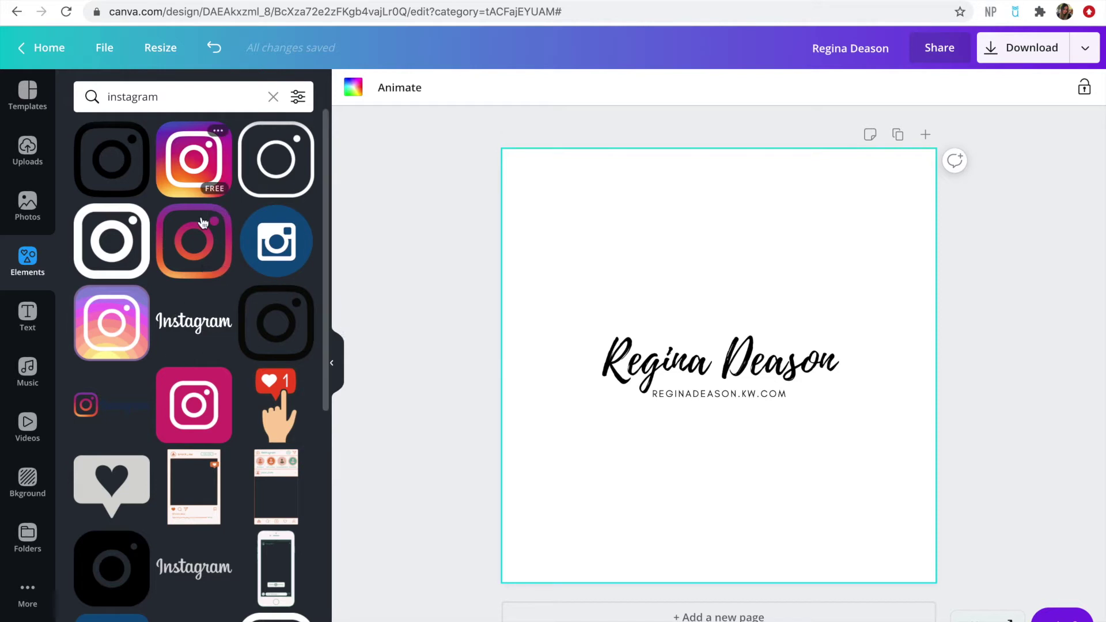
pyautogui.scroll(-5, 202, 401)
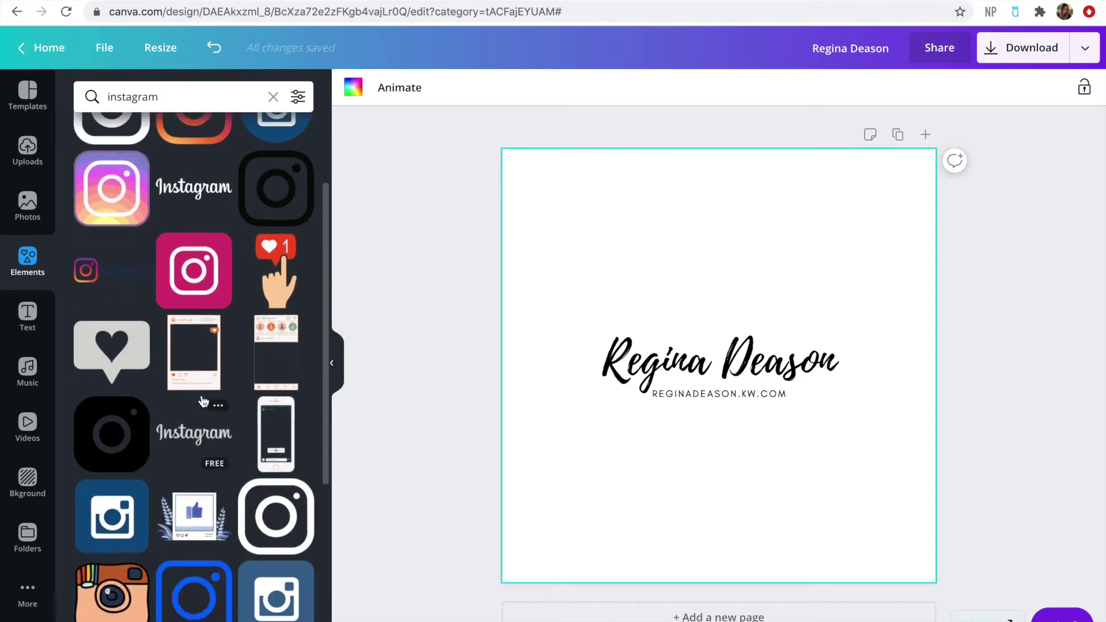
pyautogui.scroll(-4, 203, 401)
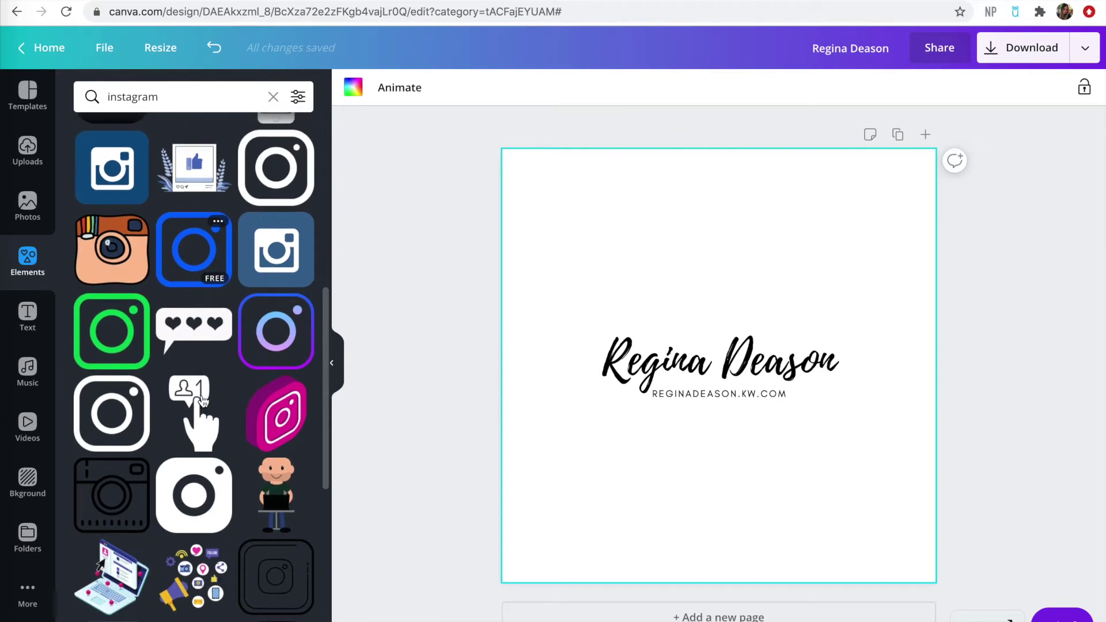
pyautogui.scroll(10, 203, 401)
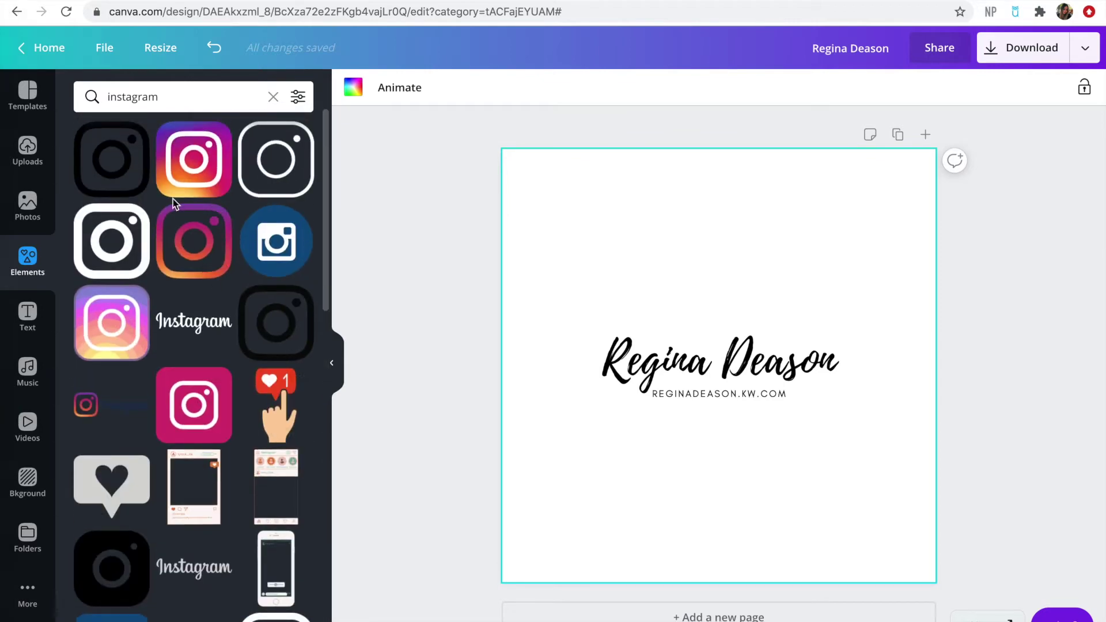
pyautogui.click(284, 190)
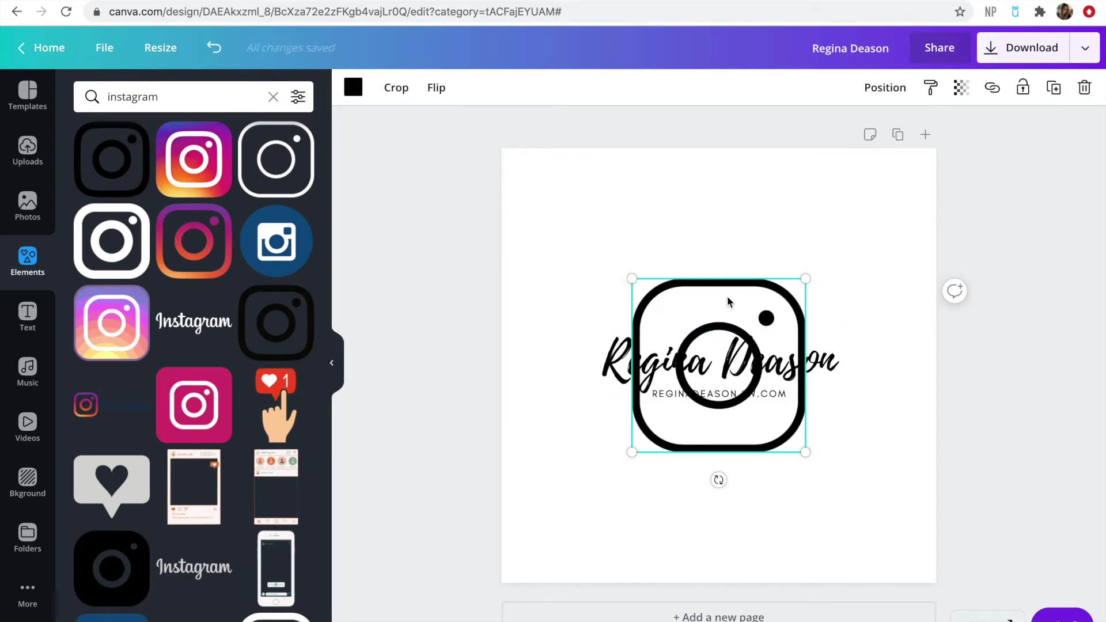
# Keep the Instagram icon black after trying pink and grey, shrink it to 58×58 under the website
pyautogui.click(353, 88)
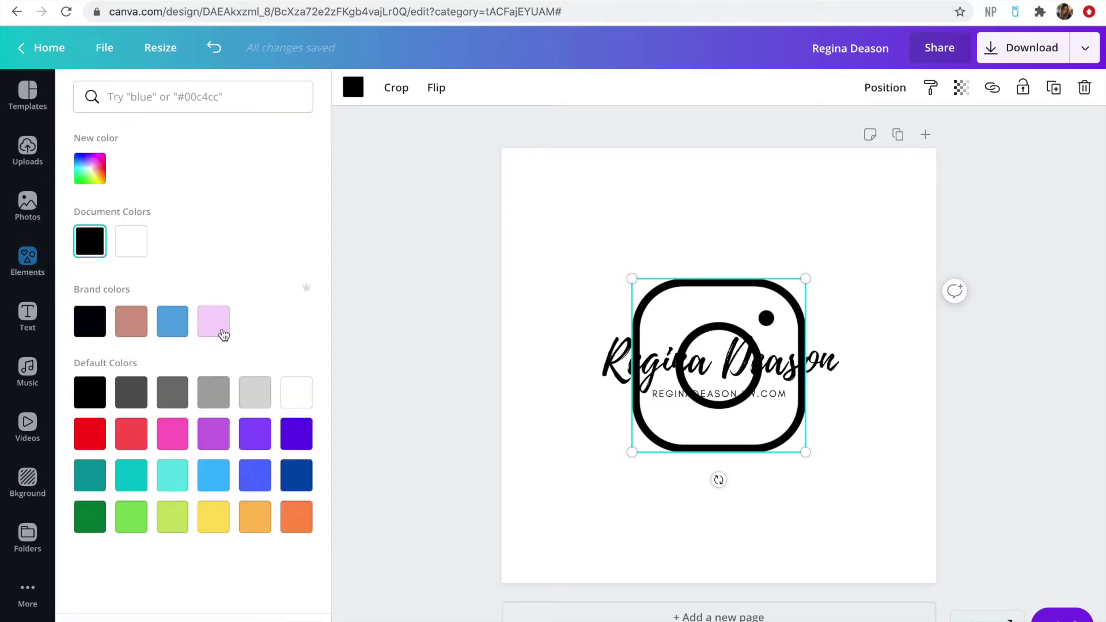
pyautogui.click(223, 331)
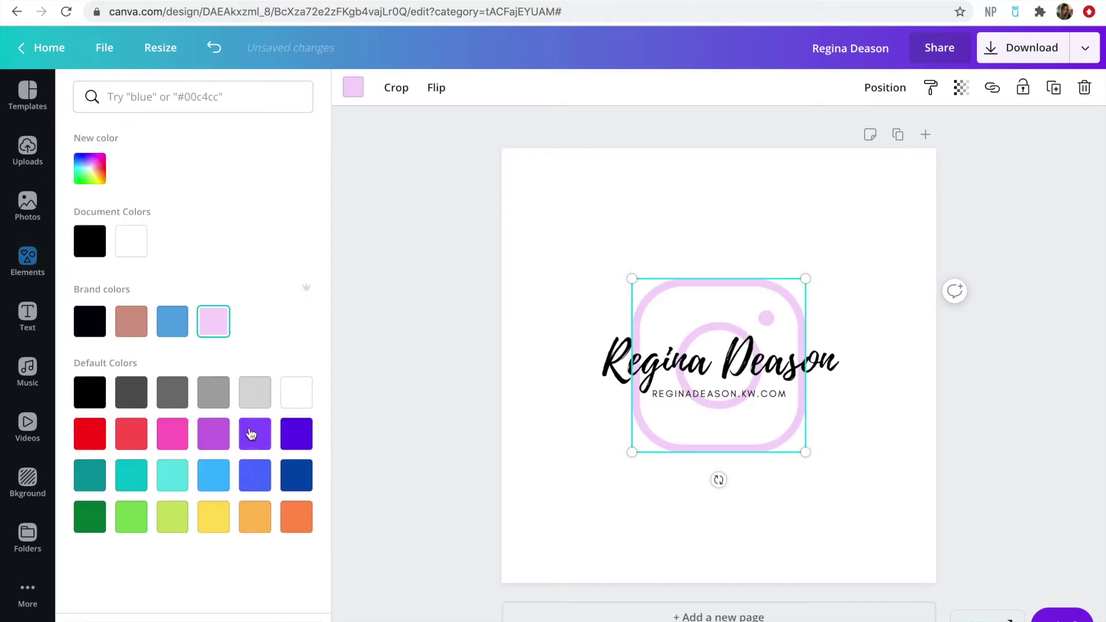
pyautogui.click(210, 395)
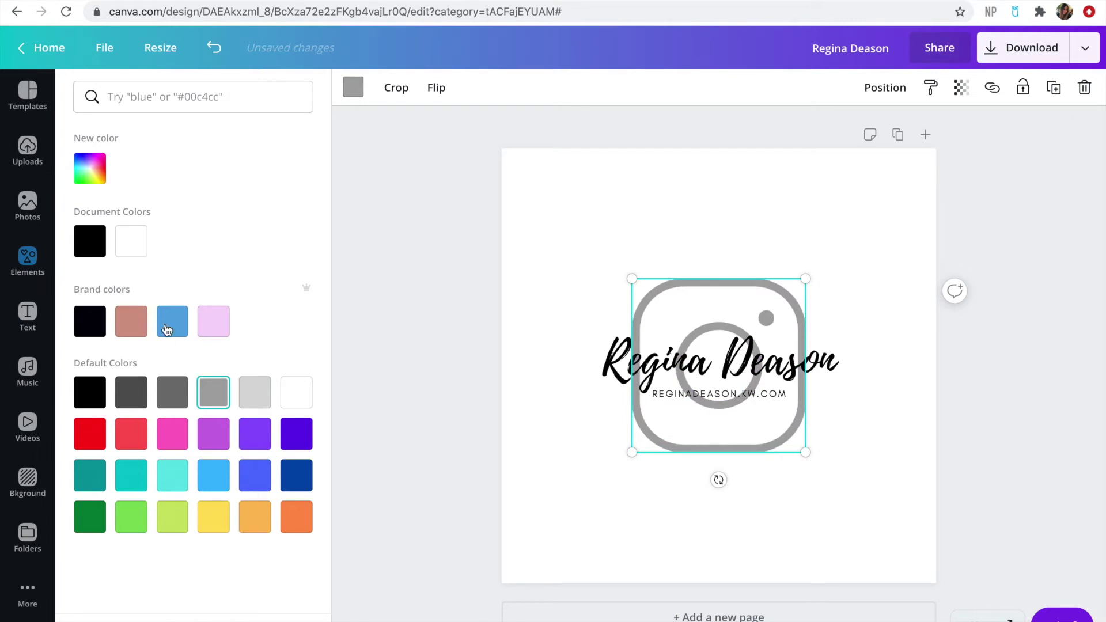
pyautogui.click(88, 239)
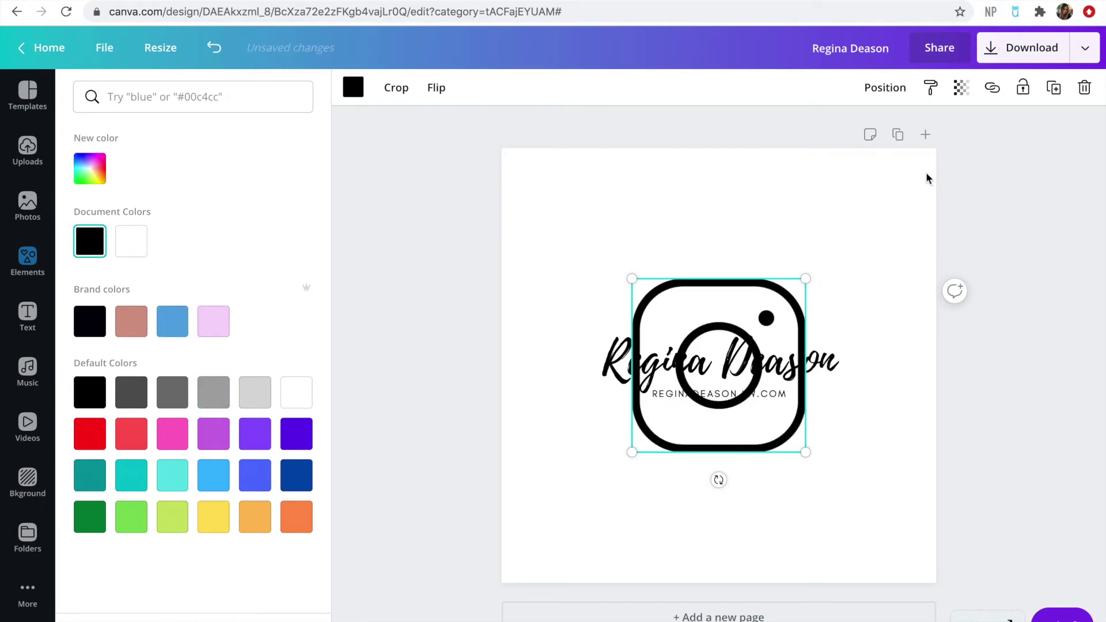
pyautogui.moveTo(807, 275); pyautogui.dragTo(704, 416)
pyautogui.click(644, 439)
pyautogui.click(754, 412)
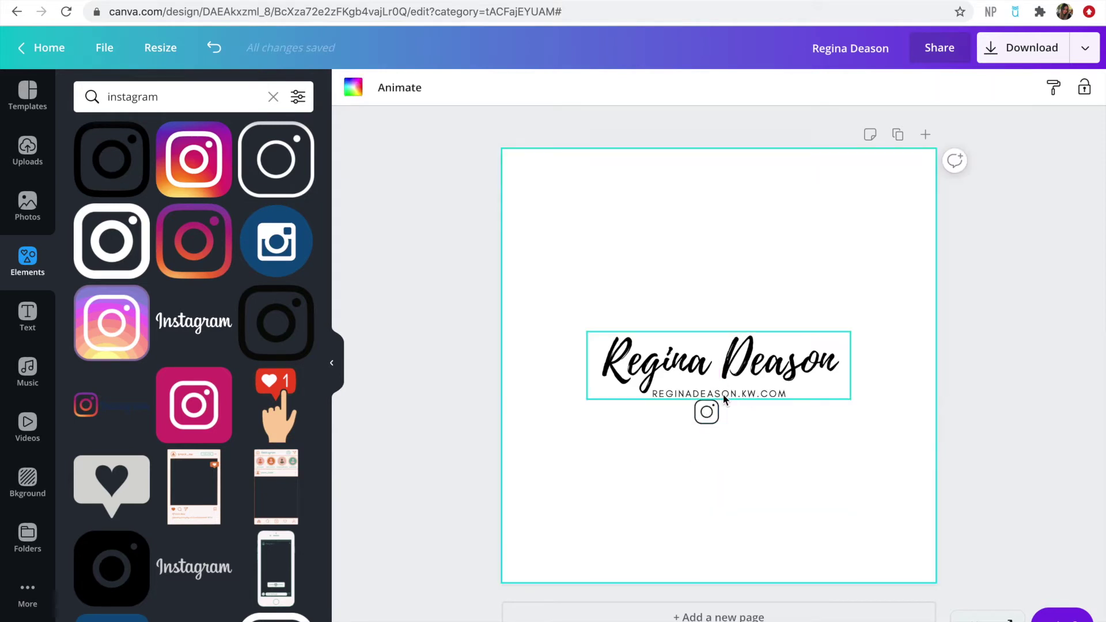
# Search 'facebook', add the black 'f' icon, shrink it, and align it beside the Instagram icon
pyautogui.click(273, 97)
pyautogui.write('faceboo')
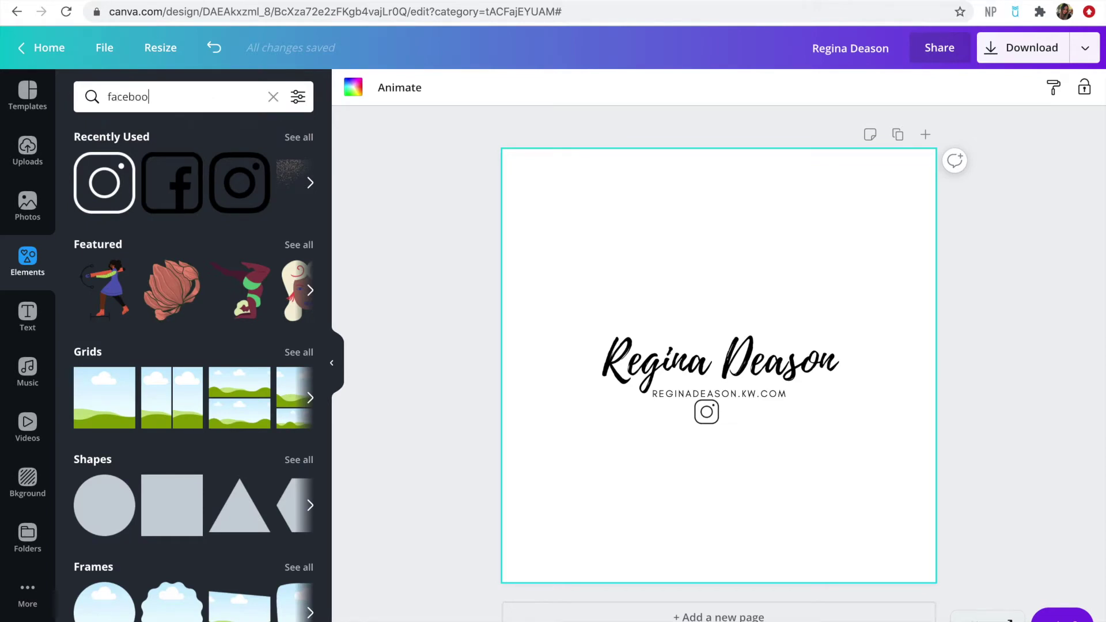
pyautogui.write('k')
pyautogui.press('Return')
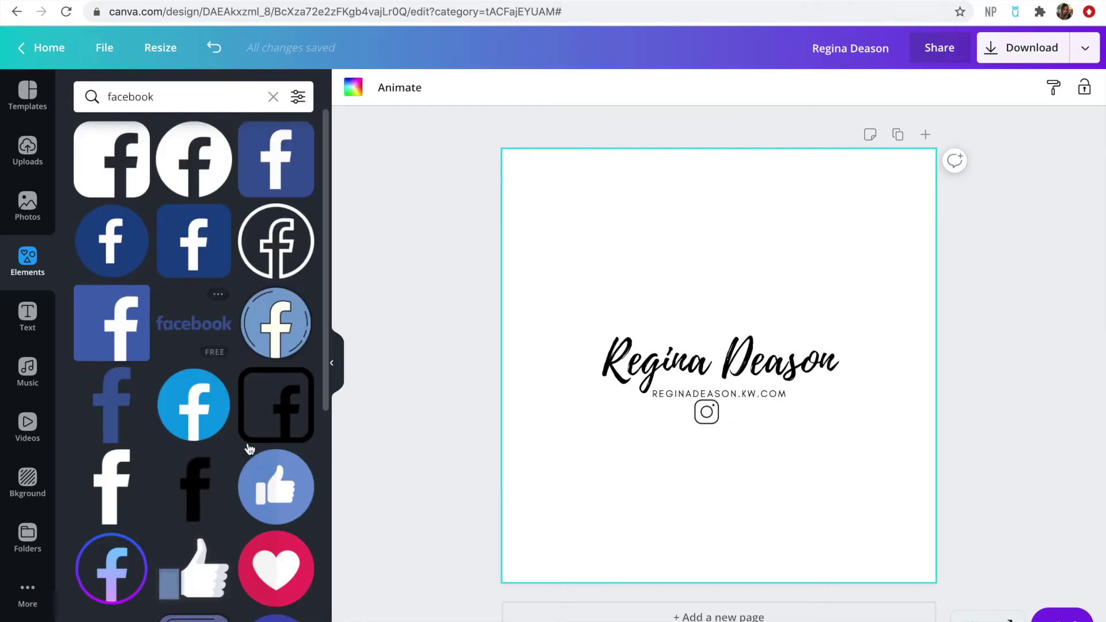
pyautogui.click(211, 506)
pyautogui.moveTo(799, 284); pyautogui.dragTo(733, 415)
pyautogui.click(706, 412)
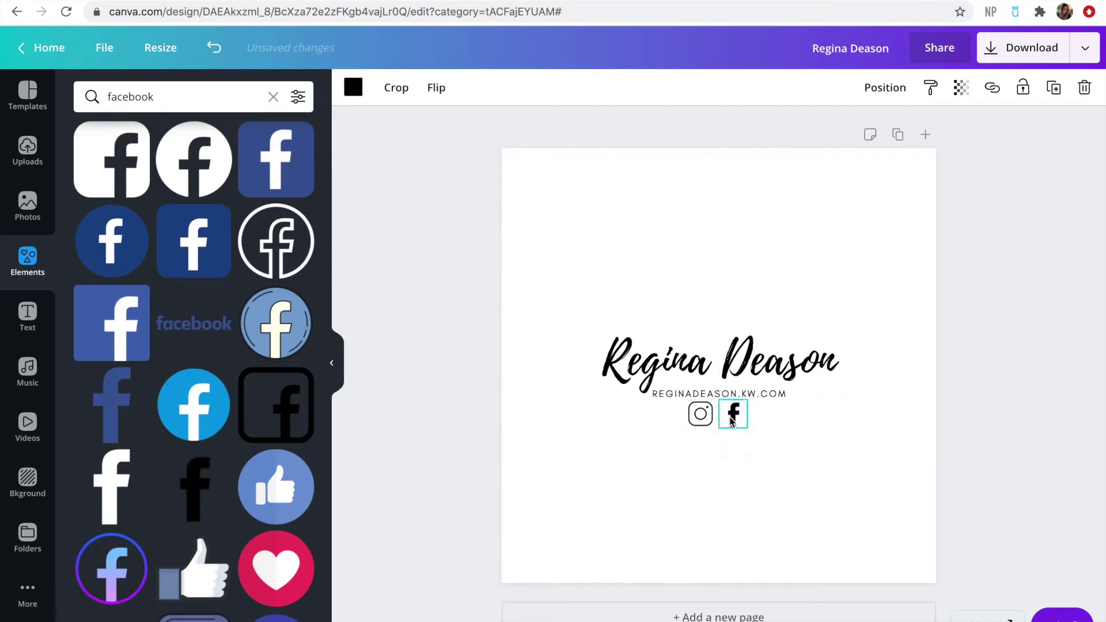
pyautogui.click(799, 440)
pyautogui.click(761, 390)
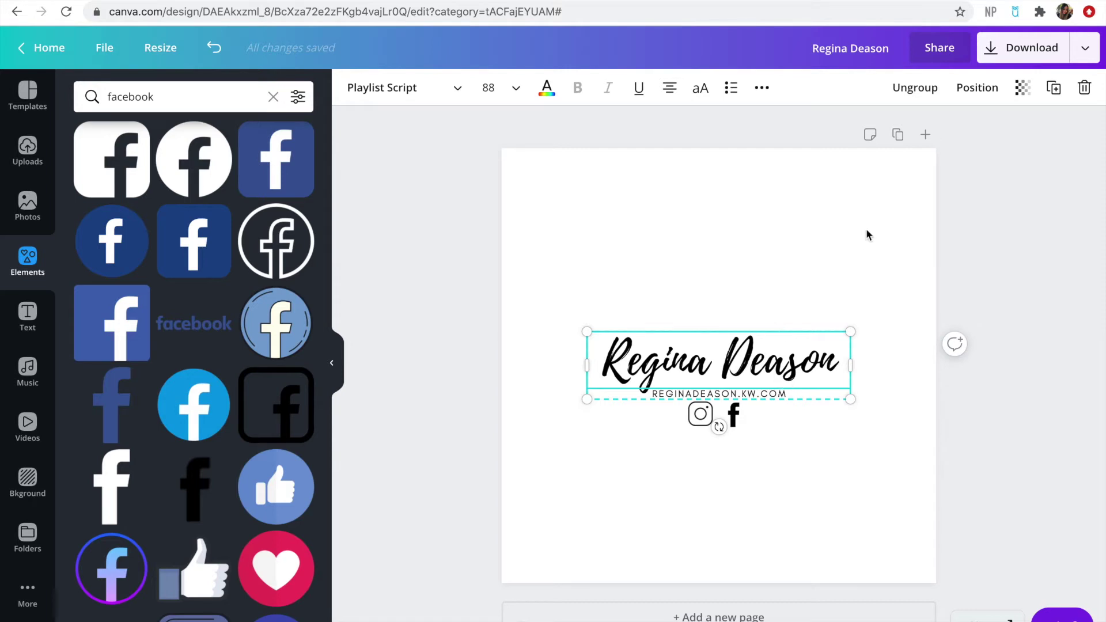
# Increase the line height of the name and website text in the Spacing settings
pyautogui.click(759, 89)
pyautogui.click(652, 128)
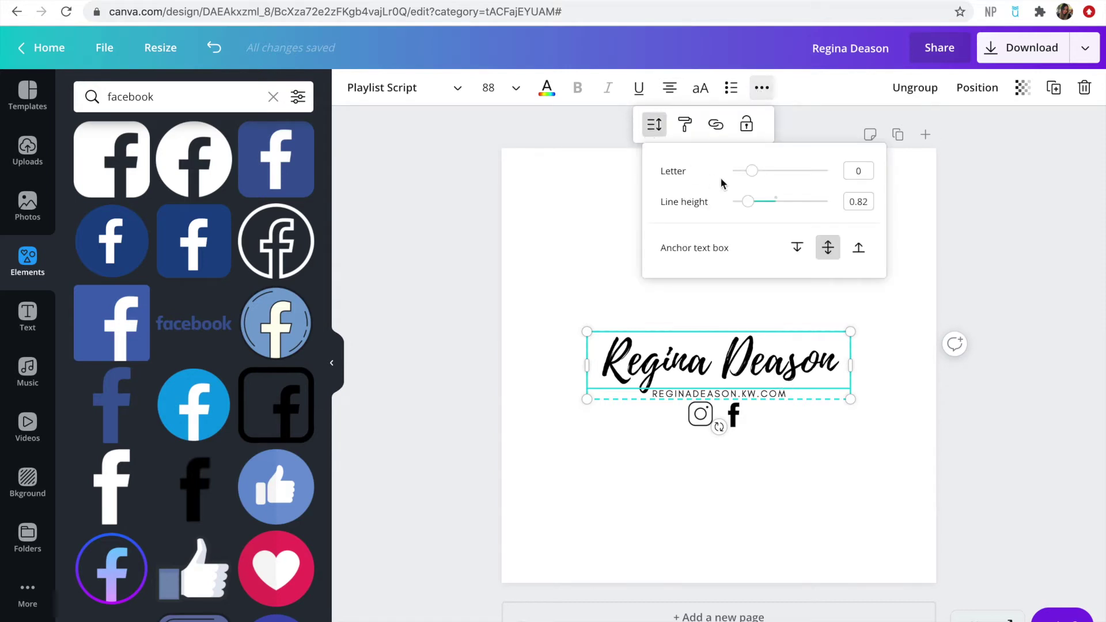
pyautogui.moveTo(749, 201); pyautogui.dragTo(818, 196)
# Enlarge the name and website text slightly and move it higher on the page
pyautogui.moveTo(853, 393); pyautogui.dragTo(851, 420)
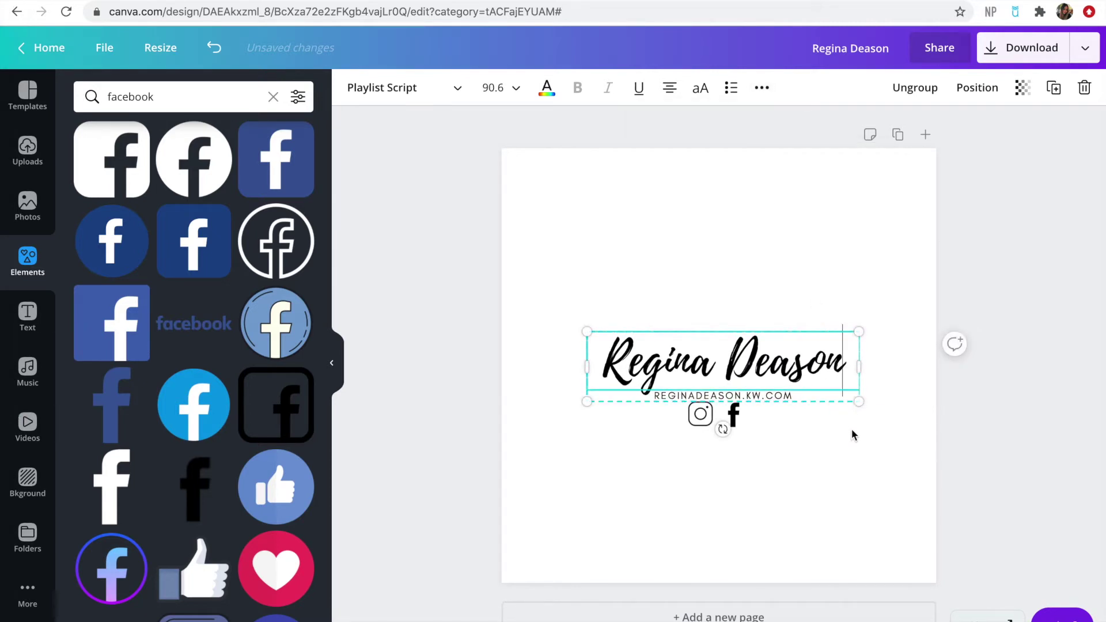
pyautogui.click(834, 447)
pyautogui.click(790, 364)
pyautogui.moveTo(790, 364); pyautogui.dragTo(788, 329)
# Raise the Facebook icon under the website line and nudge the text group up
pyautogui.moveTo(730, 419); pyautogui.dragTo(706, 385)
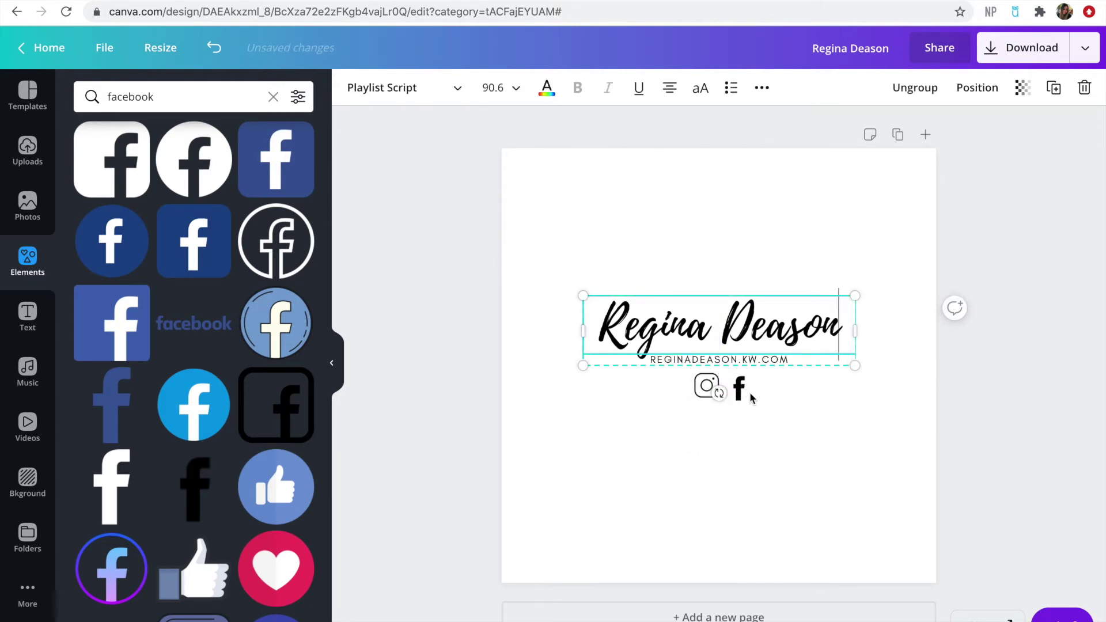
pyautogui.click(779, 466)
pyautogui.press('Tab')
pyautogui.click(822, 226)
pyautogui.press('Tab')
pyautogui.hotkey('shift', 'Up')
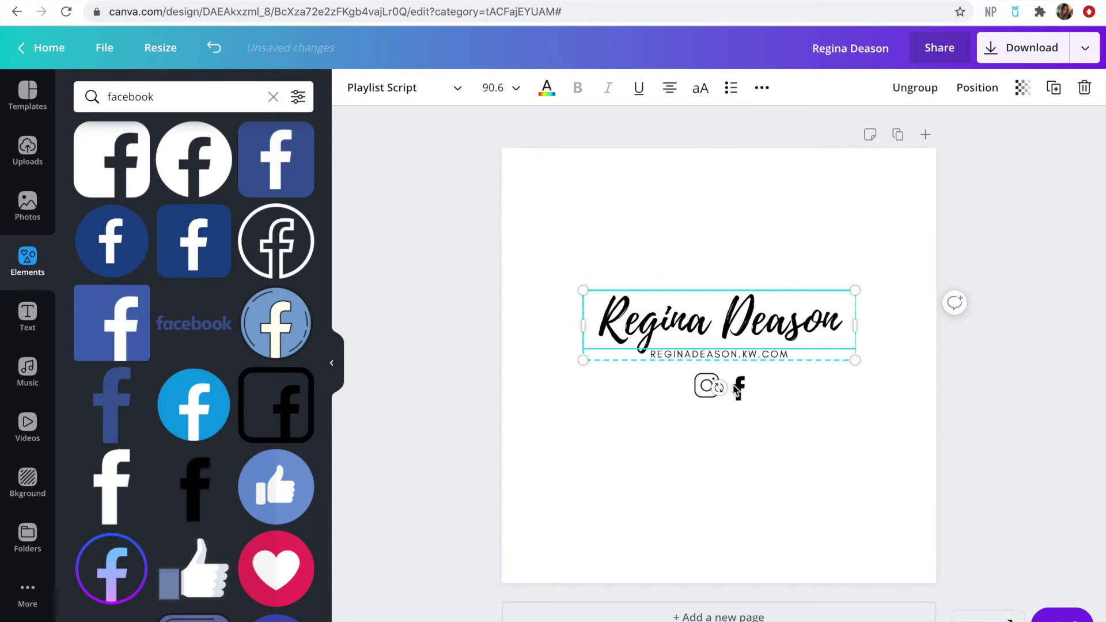
# Shrink the name and website text and centre it horizontally on the page
pyautogui.click(740, 425)
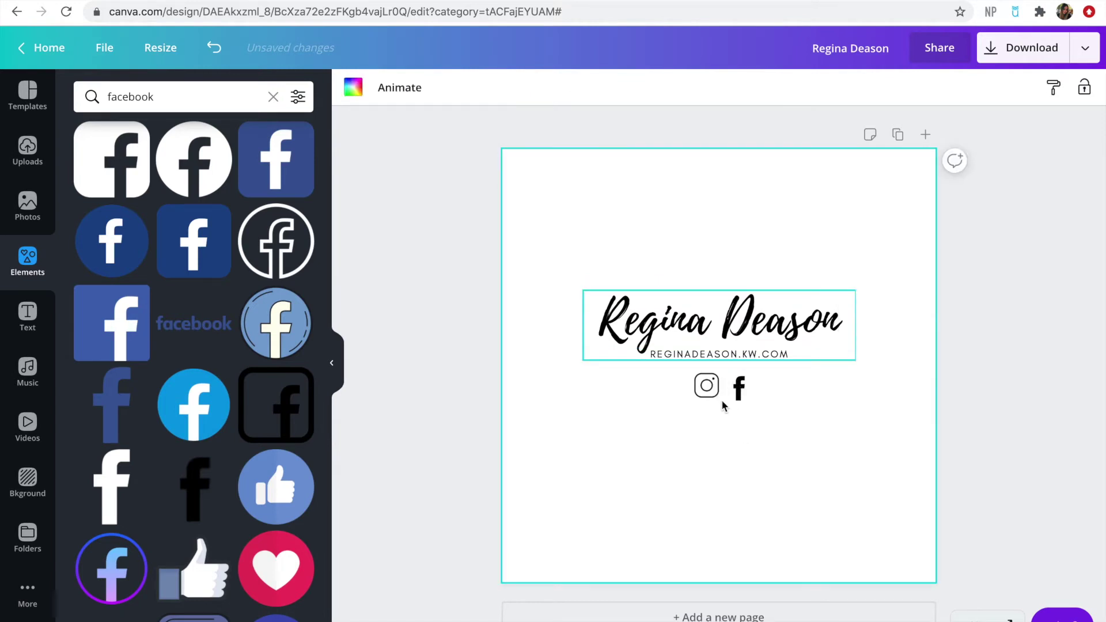
pyautogui.press('Tab')
pyautogui.moveTo(854, 361); pyautogui.dragTo(831, 354)
pyautogui.click(832, 401)
pyautogui.moveTo(747, 320); pyautogui.dragTo(759, 318)
# Line up the Facebook and Instagram icons as a level, centred pair beneath the website
pyautogui.moveTo(740, 397); pyautogui.dragTo(732, 378)
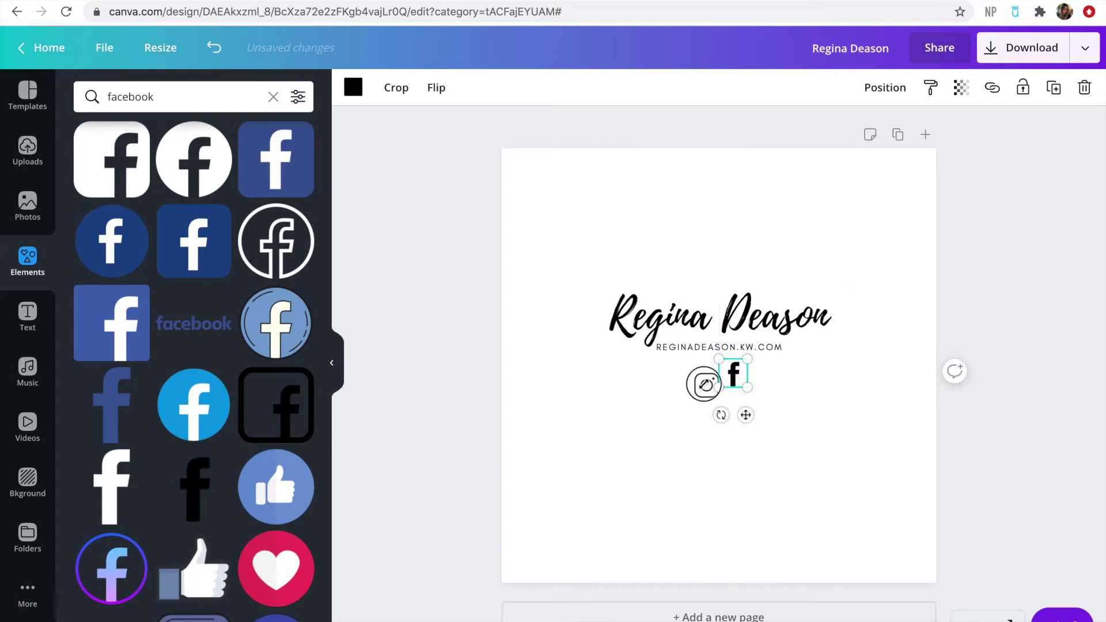
pyautogui.click(683, 422)
pyautogui.click(698, 388)
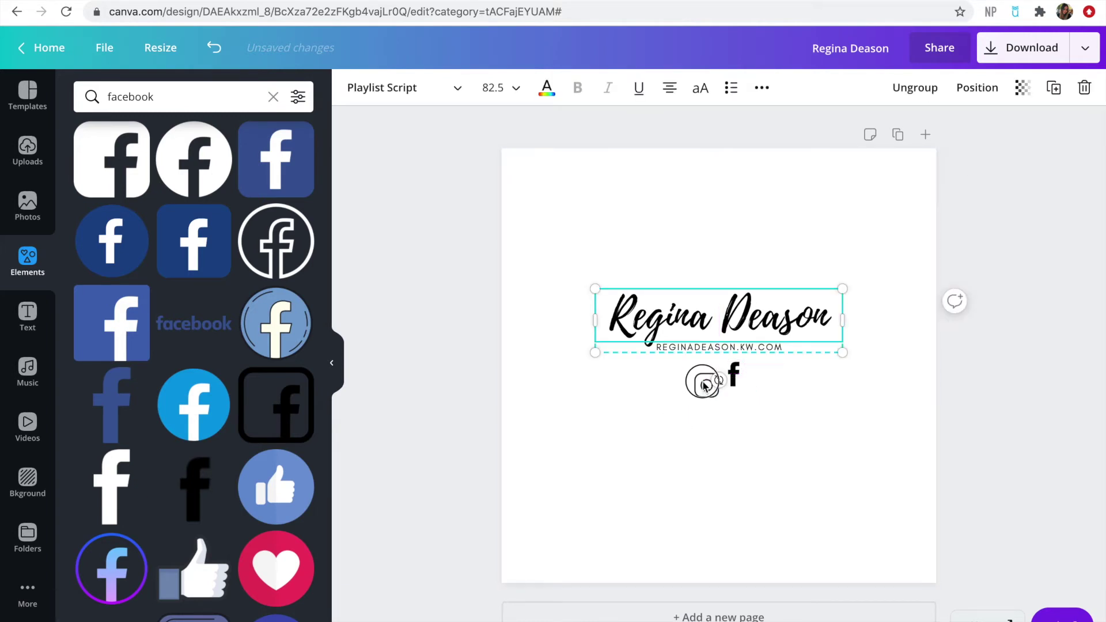
pyautogui.click(687, 420)
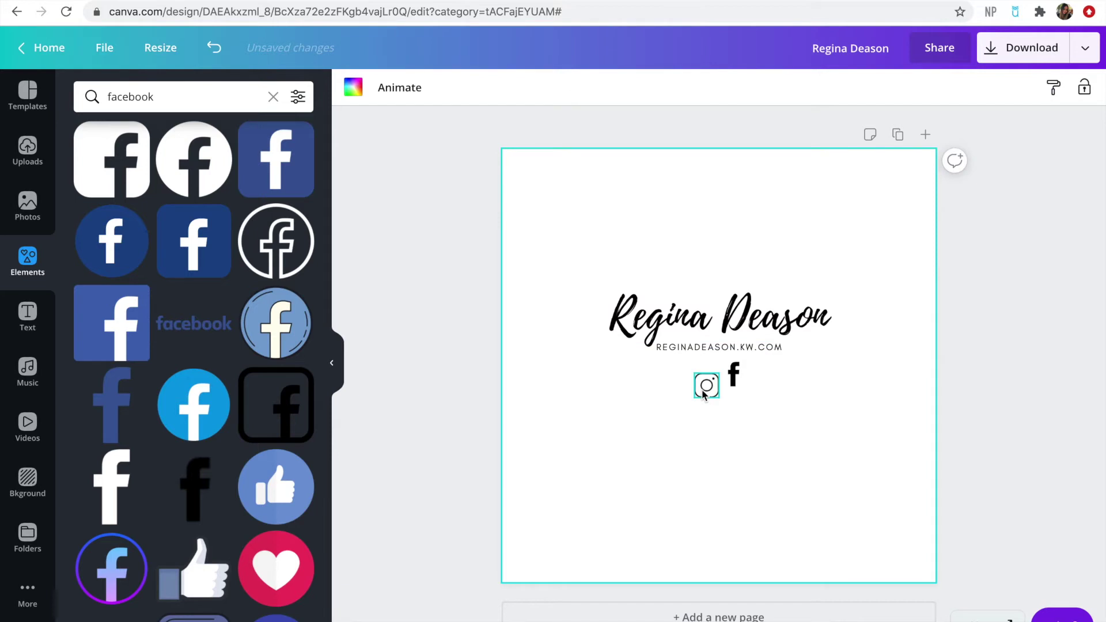
pyautogui.click(703, 395)
pyautogui.moveTo(702, 395); pyautogui.dragTo(706, 379)
pyautogui.click(692, 434)
pyautogui.click(30, 312)
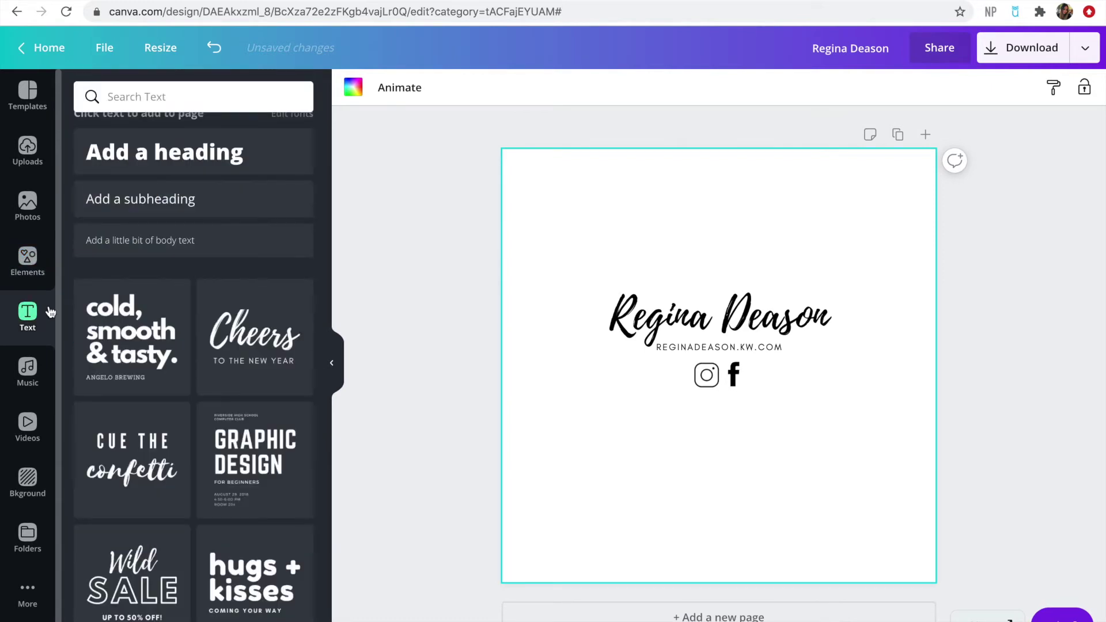
pyautogui.click(199, 196)
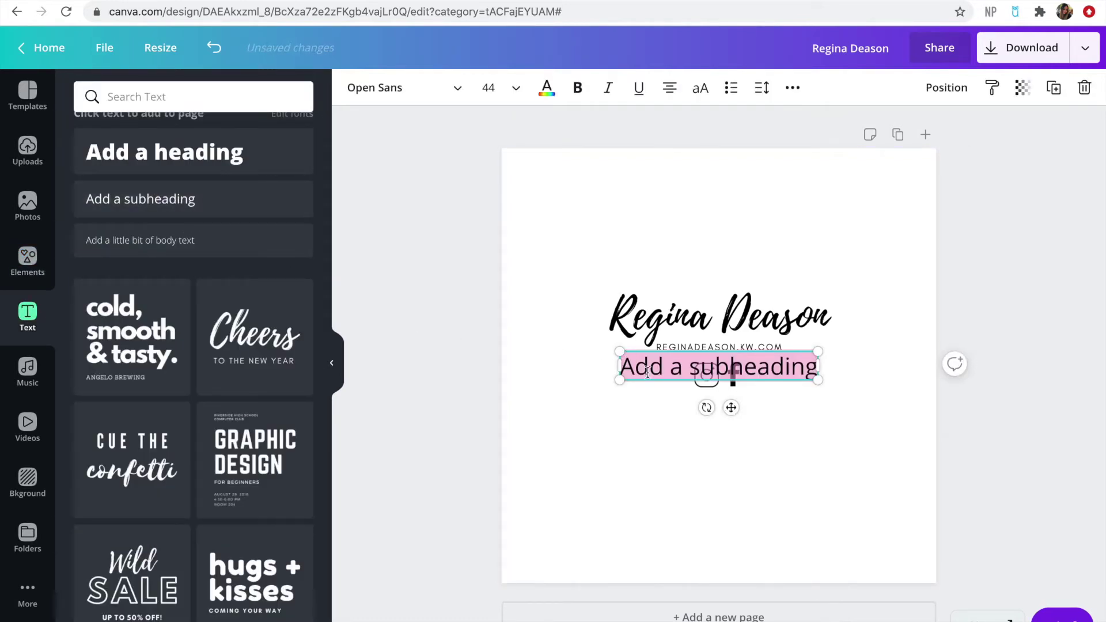
pyautogui.press('BackSpace')
pyautogui.click(788, 443)
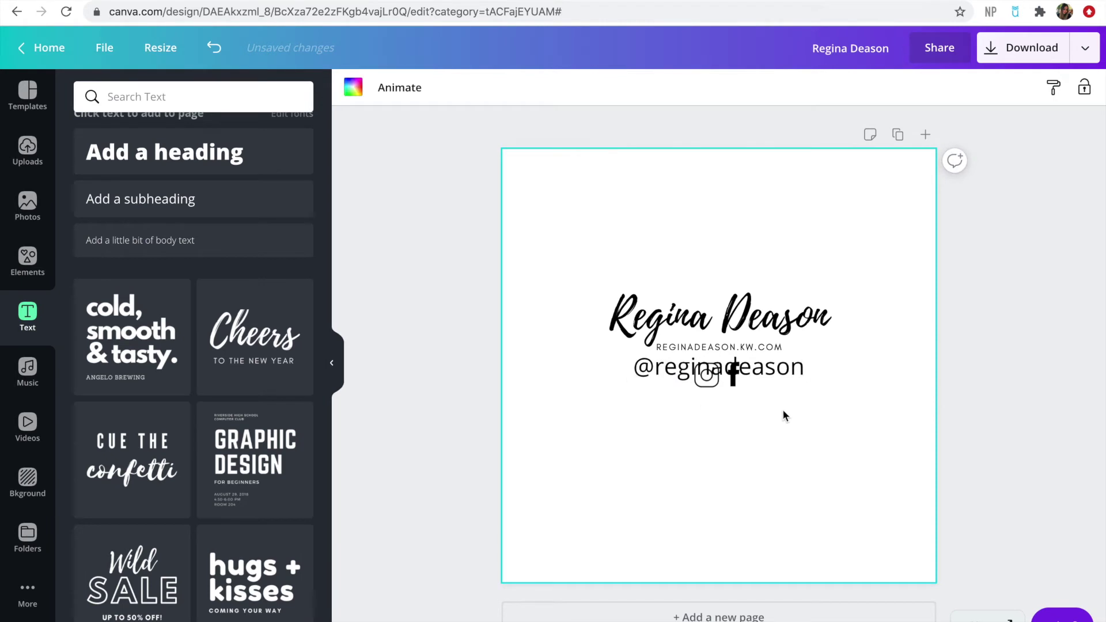
pyautogui.moveTo(775, 371); pyautogui.dragTo(802, 430)
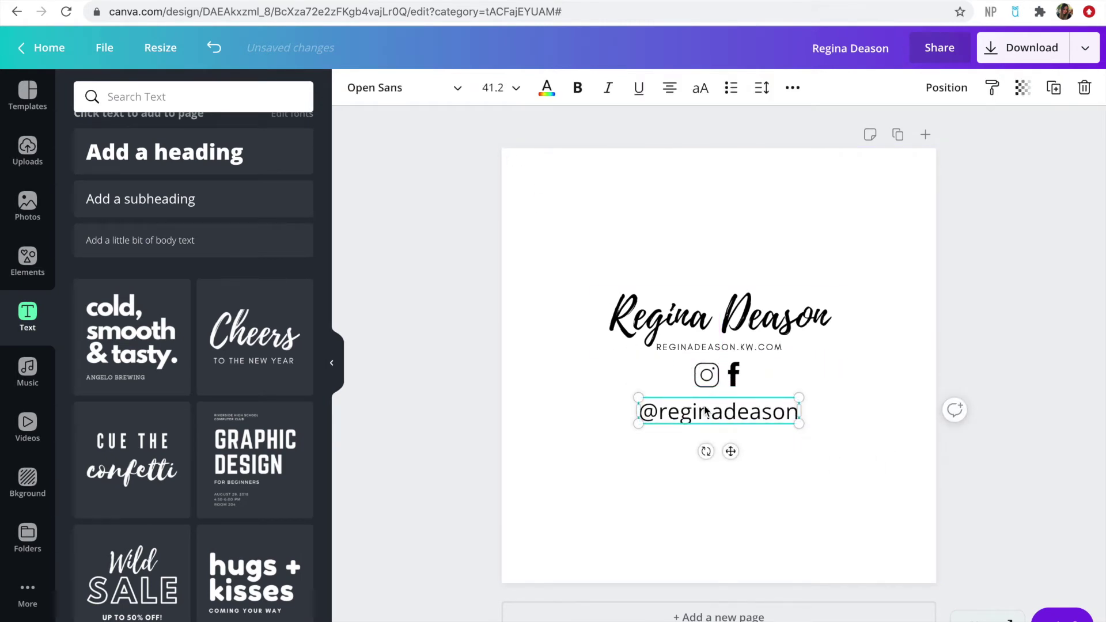
pyautogui.click(714, 349)
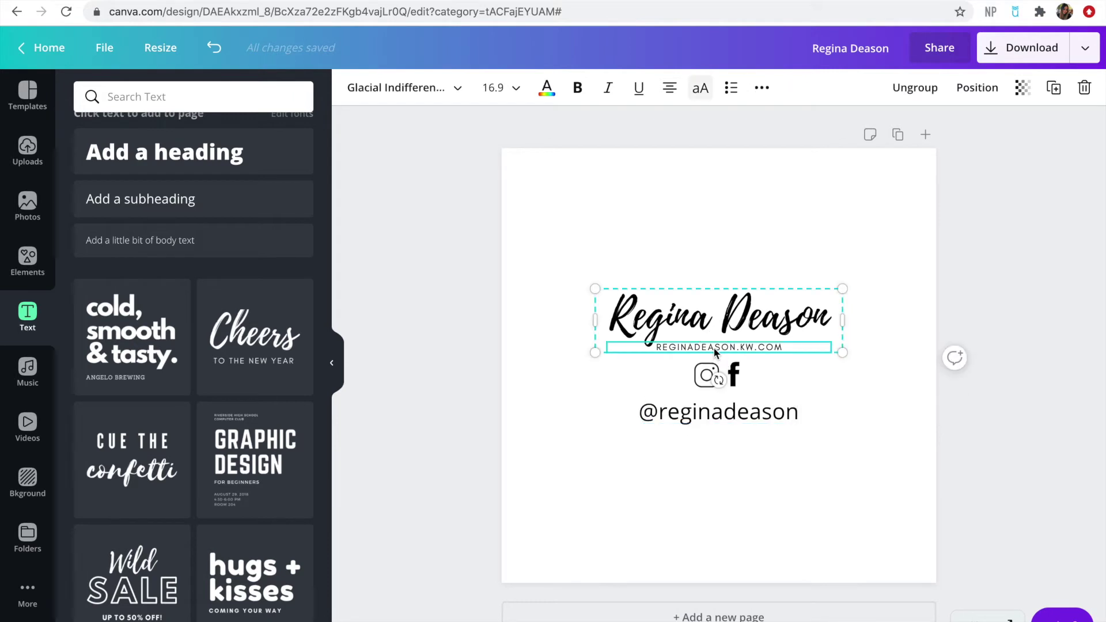
pyautogui.click(696, 423)
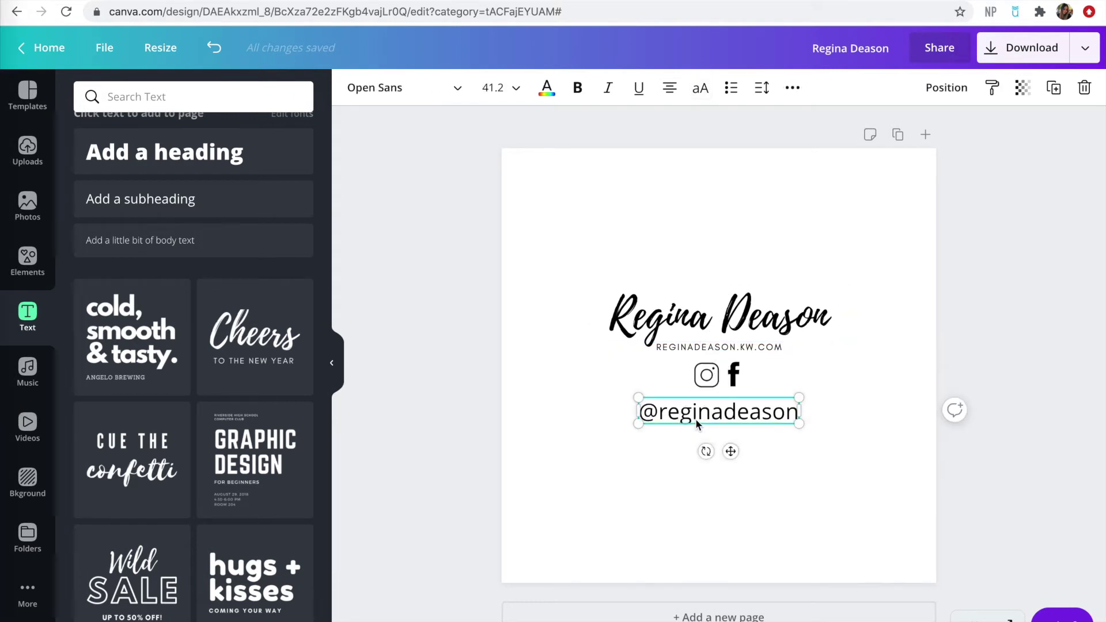
# Change the handle's font to Glacial Indifference and shrink the text
pyautogui.click(421, 90)
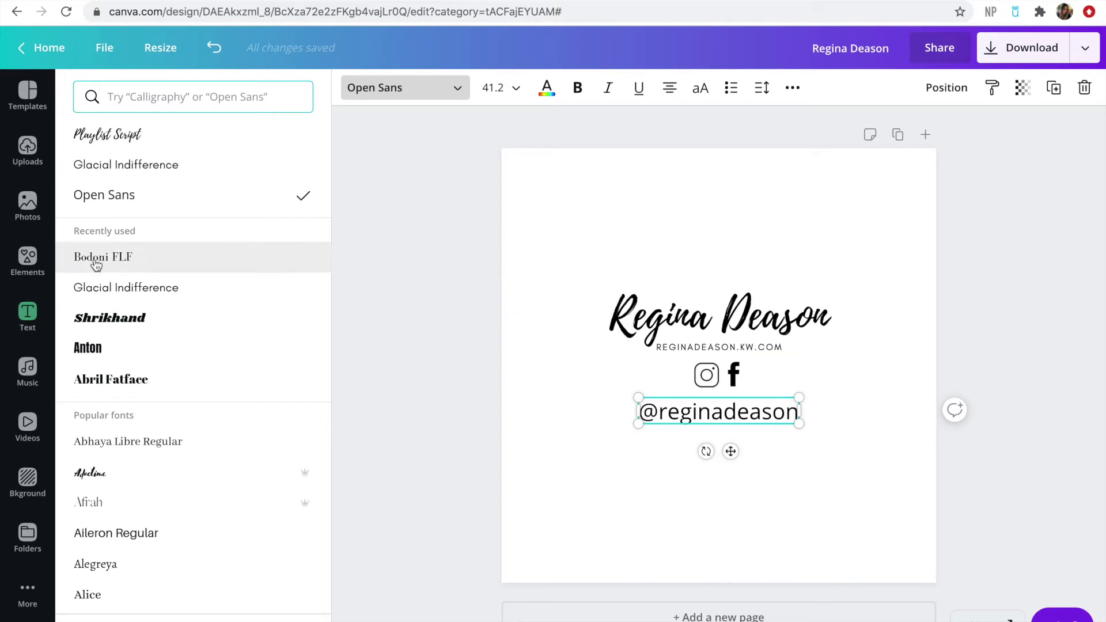
pyautogui.click(140, 173)
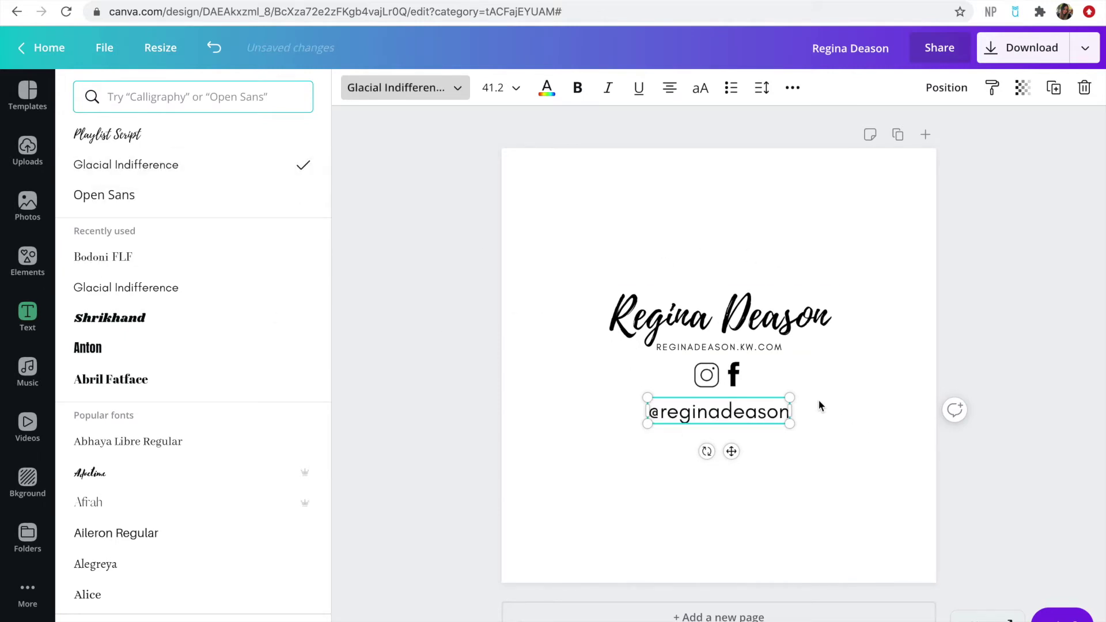
pyautogui.moveTo(790, 425); pyautogui.dragTo(749, 414)
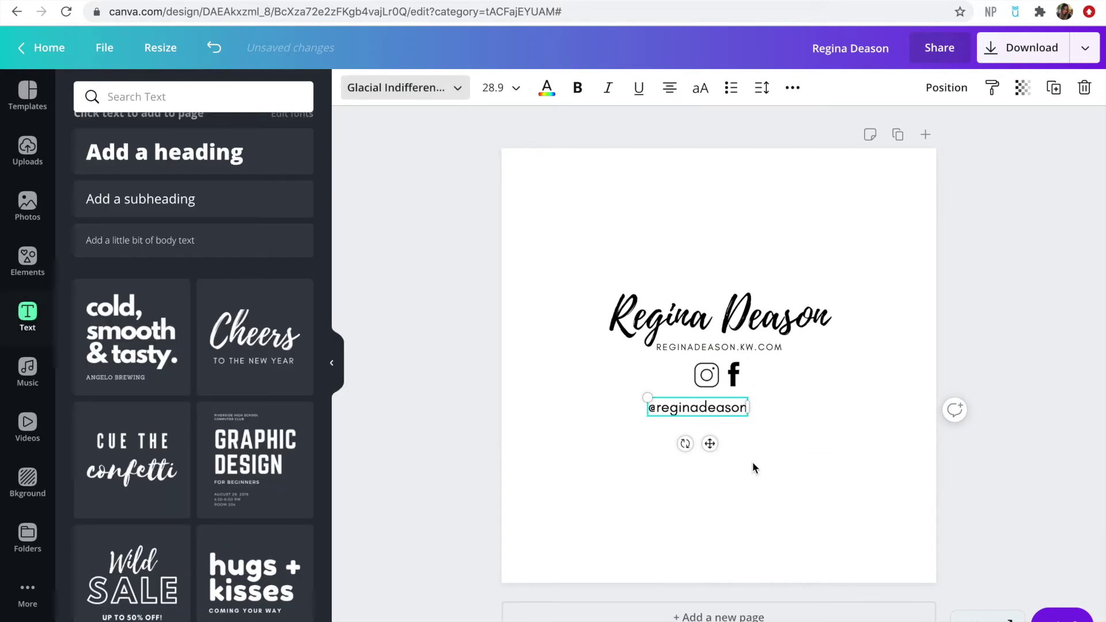
pyautogui.click(708, 407)
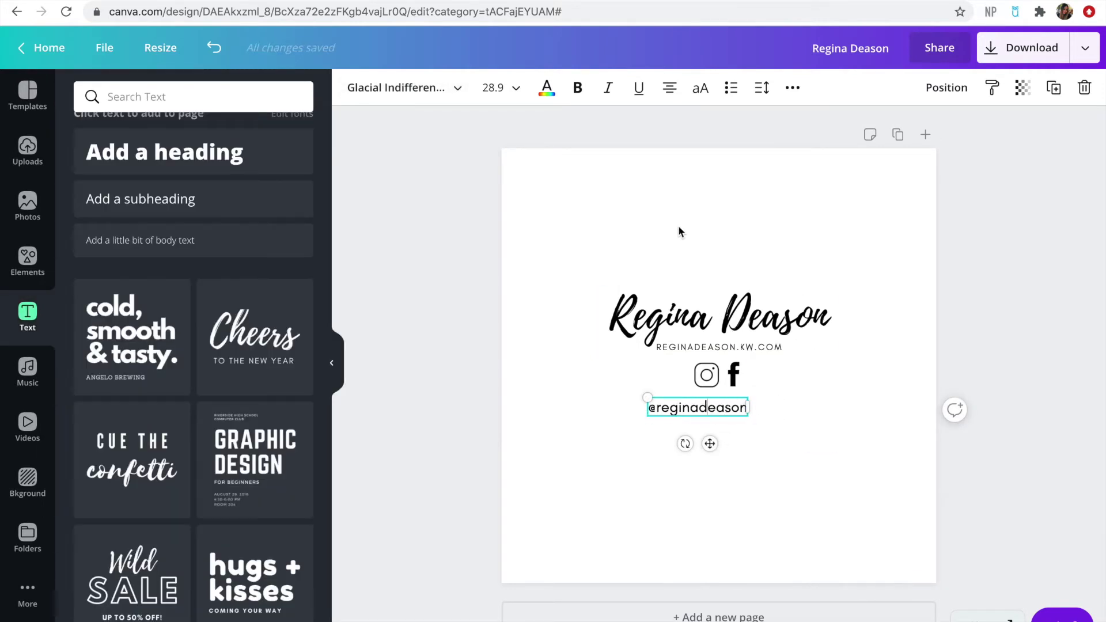
pyautogui.click(737, 346)
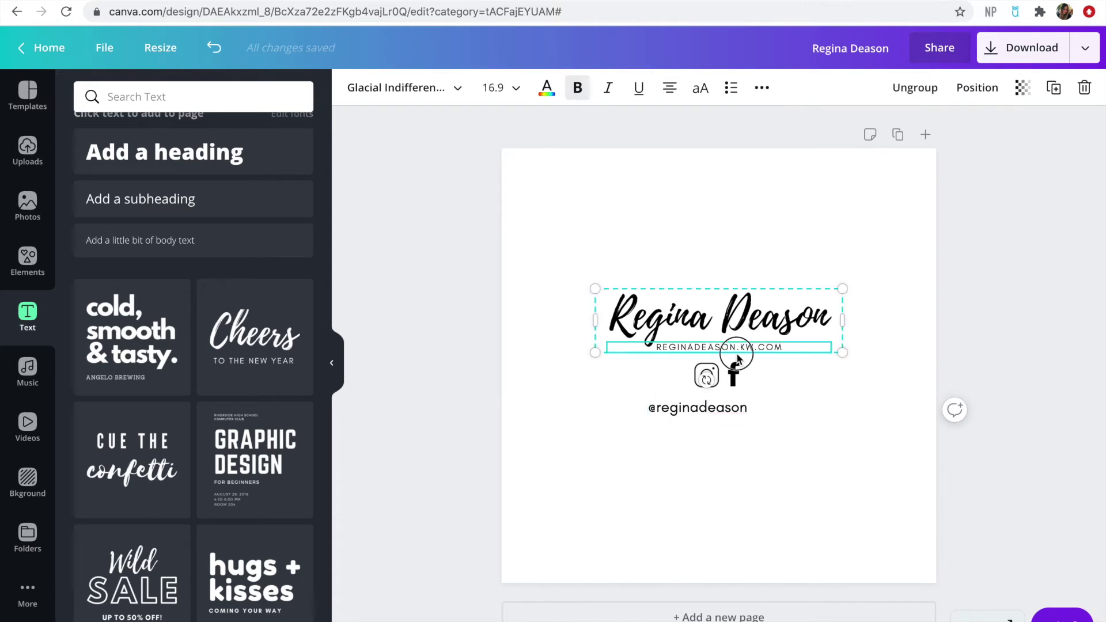
# Centre the handle beneath the icons and shrink it further to size 21.5
pyautogui.click(770, 424)
pyautogui.moveTo(720, 412); pyautogui.dragTo(742, 412)
pyautogui.moveTo(668, 396); pyautogui.dragTo(736, 402)
pyautogui.click(766, 468)
pyautogui.click(809, 428)
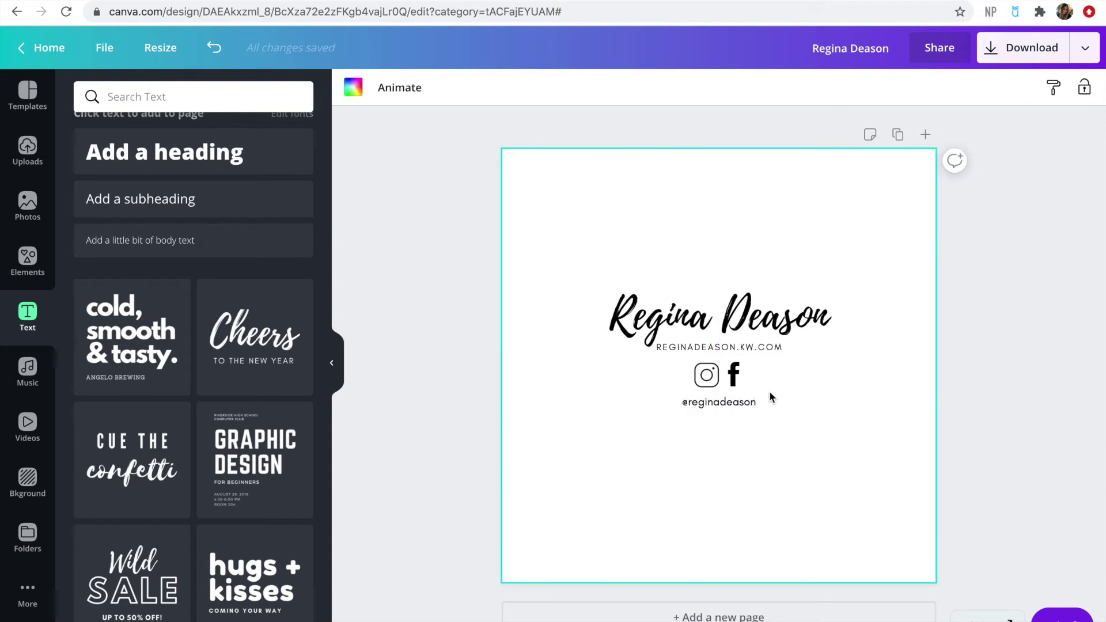
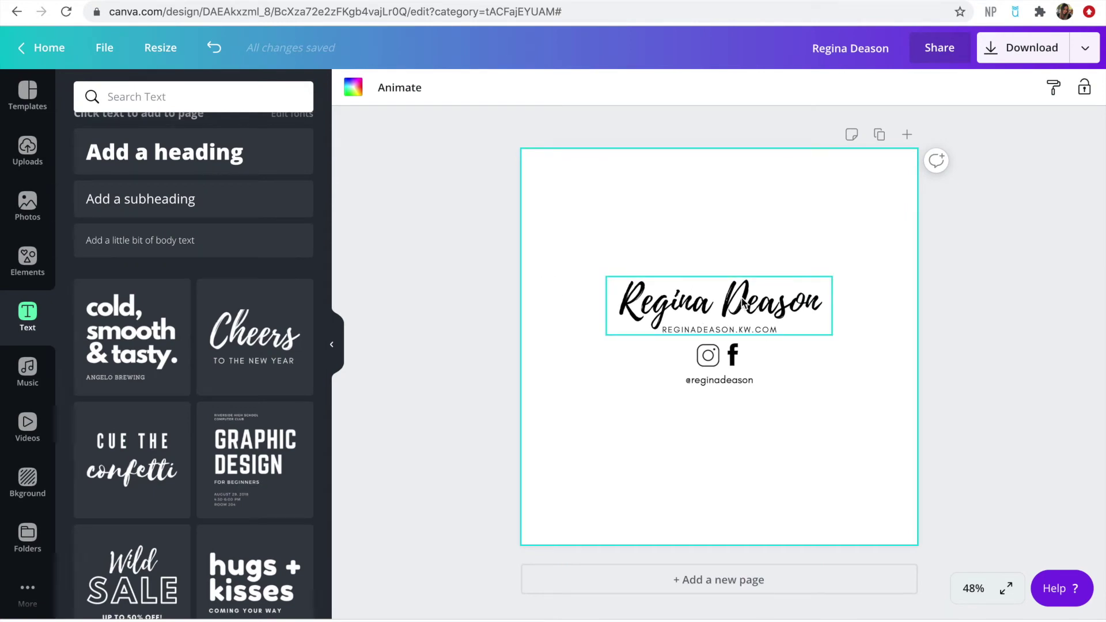
# Duplicate the logo page to create a second page
pyautogui.click(689, 297)
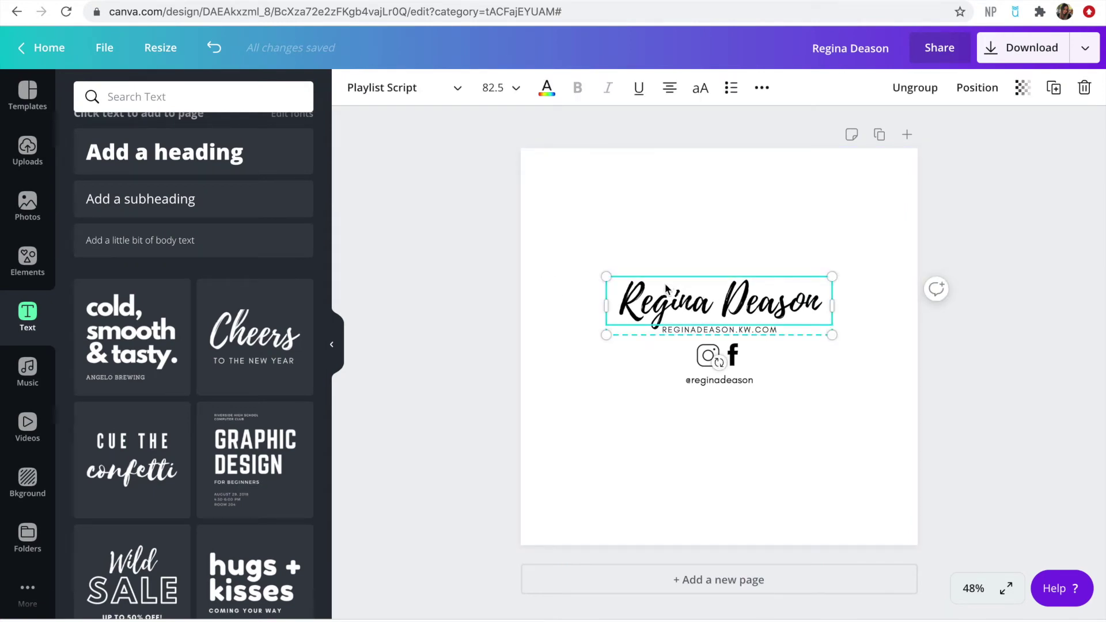
pyautogui.click(857, 195)
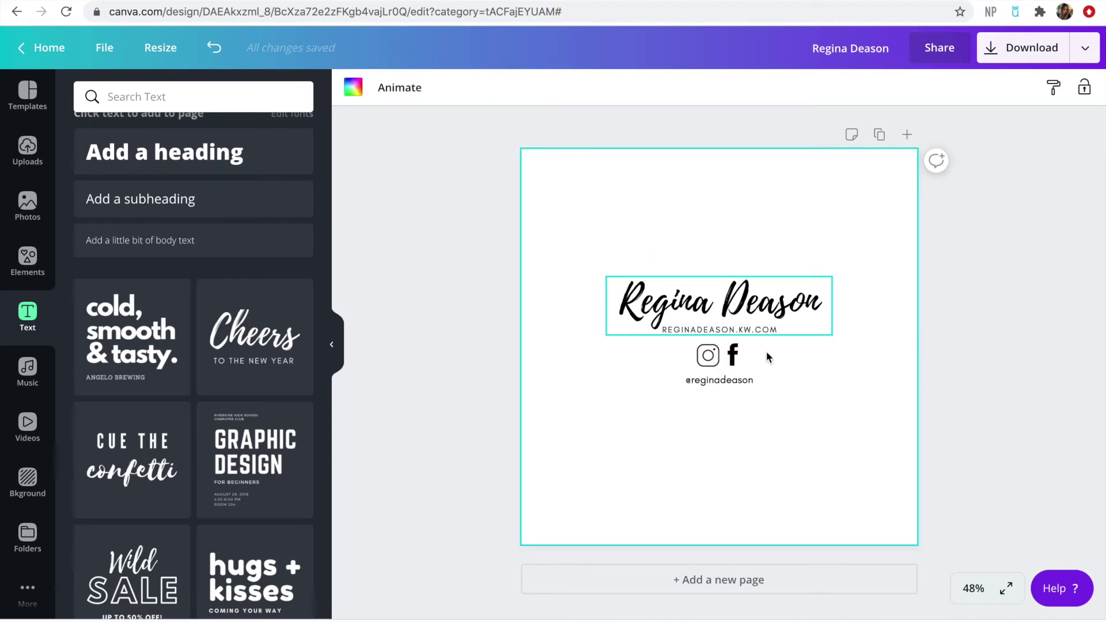
pyautogui.click(880, 136)
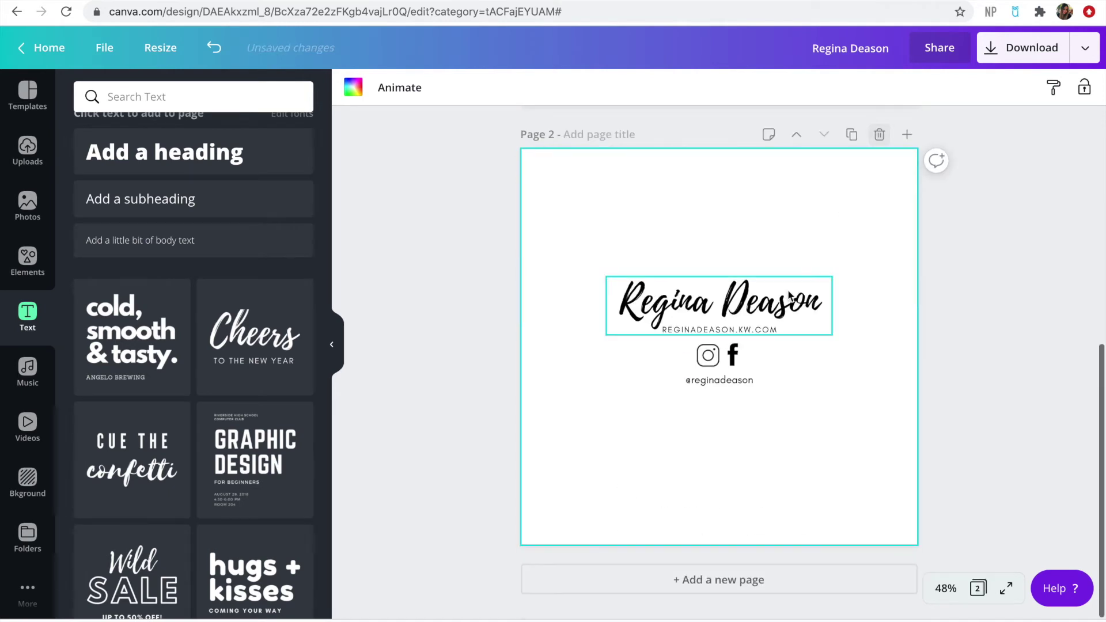
# On the new page, make the name, website and social handle text white
pyautogui.click(733, 310)
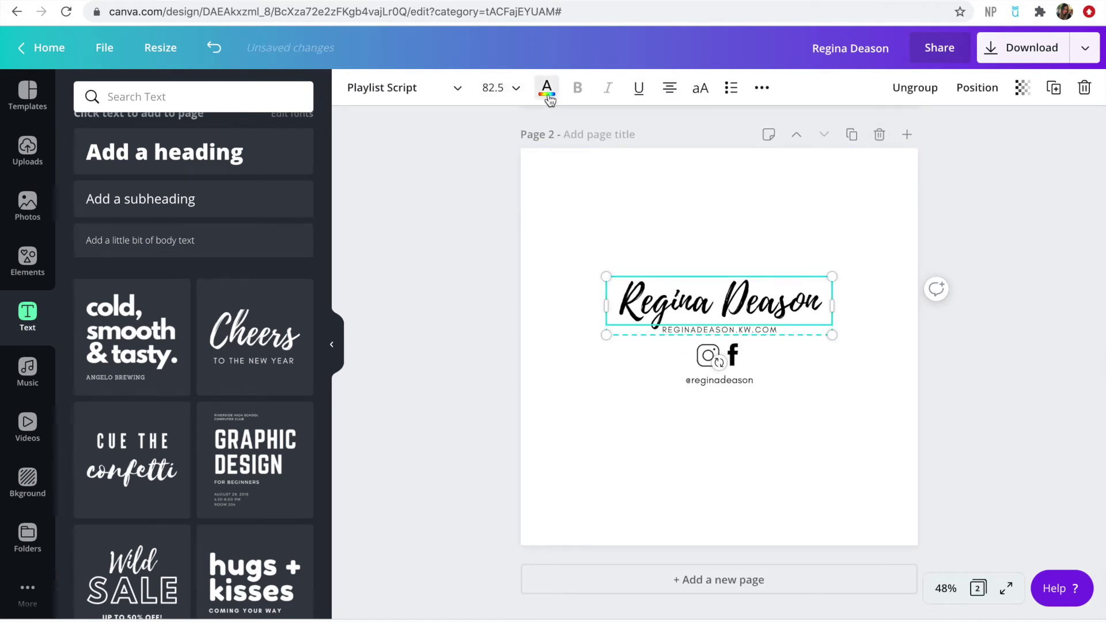
pyautogui.click(546, 88)
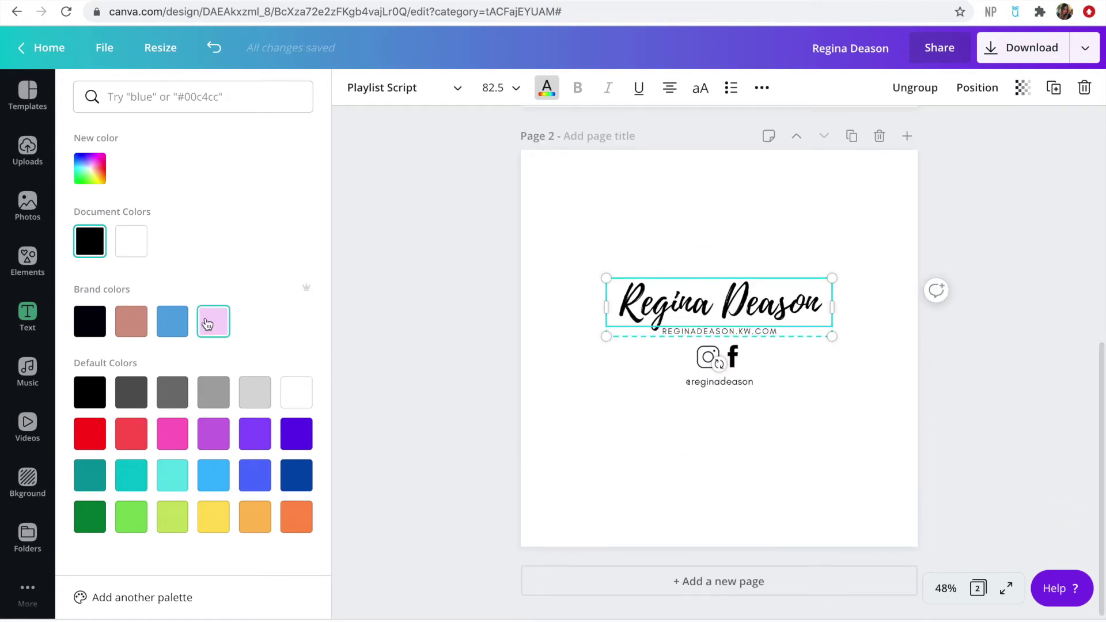
pyautogui.click(134, 249)
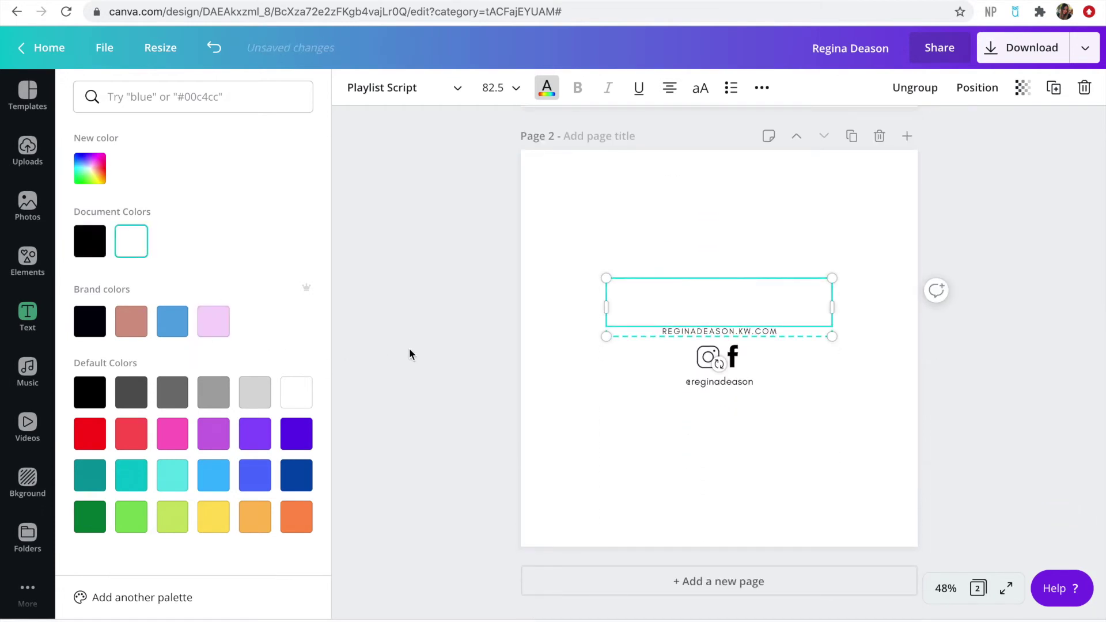
pyautogui.click(685, 331)
pyautogui.click(135, 244)
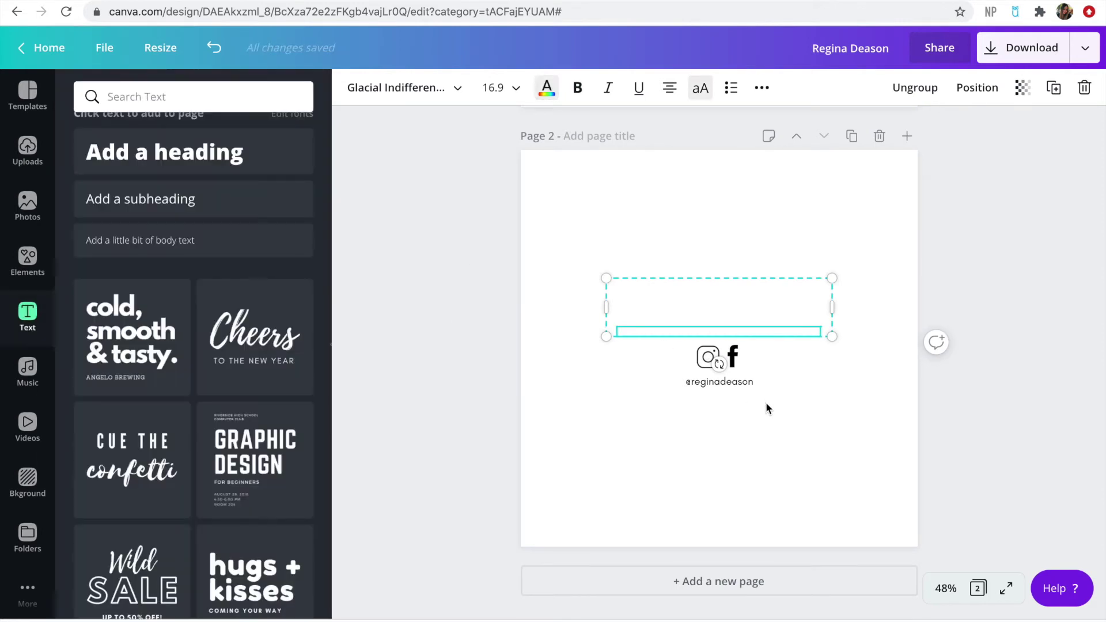
pyautogui.click(736, 382)
pyautogui.click(547, 91)
pyautogui.click(146, 254)
# Make the Instagram and Facebook icons white and keep the name text centred
pyautogui.click(719, 302)
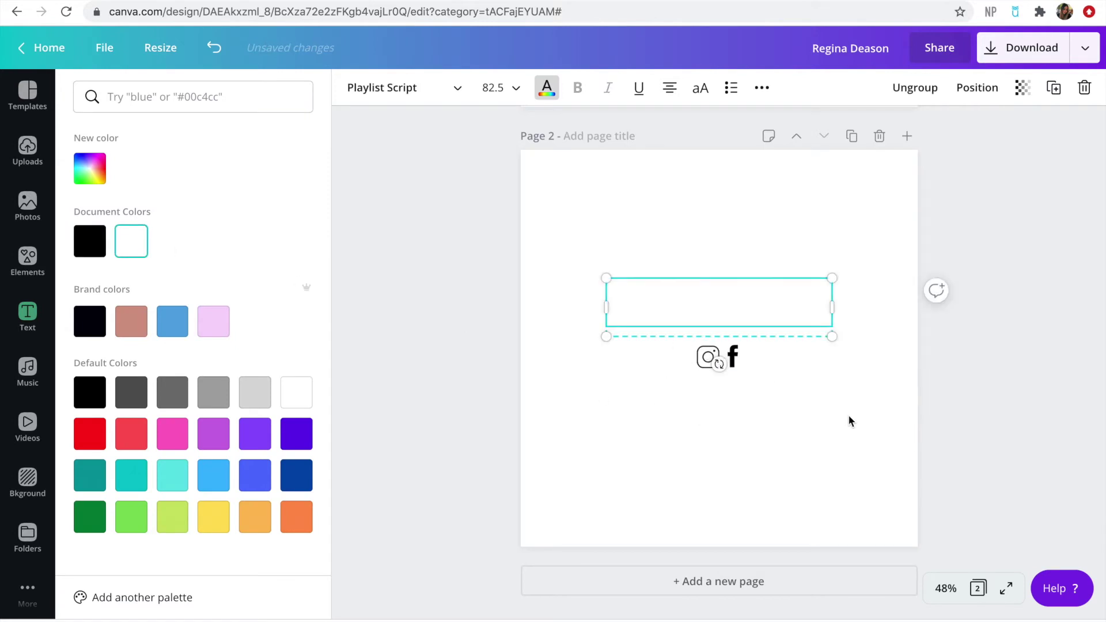
pyautogui.click(767, 488)
pyautogui.click(709, 358)
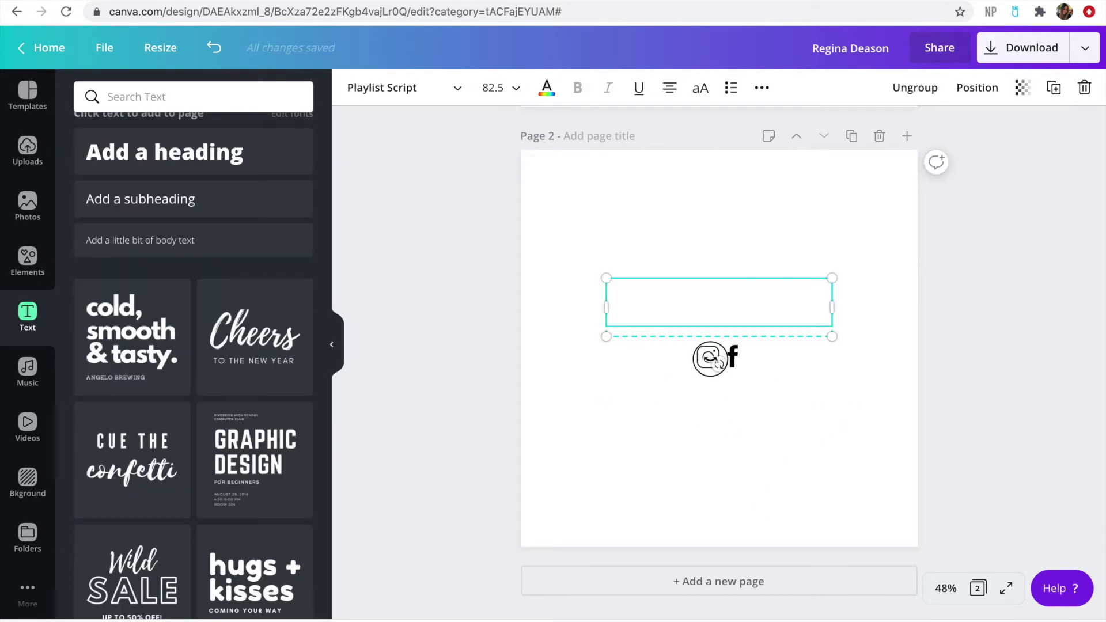
pyautogui.moveTo(713, 296); pyautogui.dragTo(712, 260)
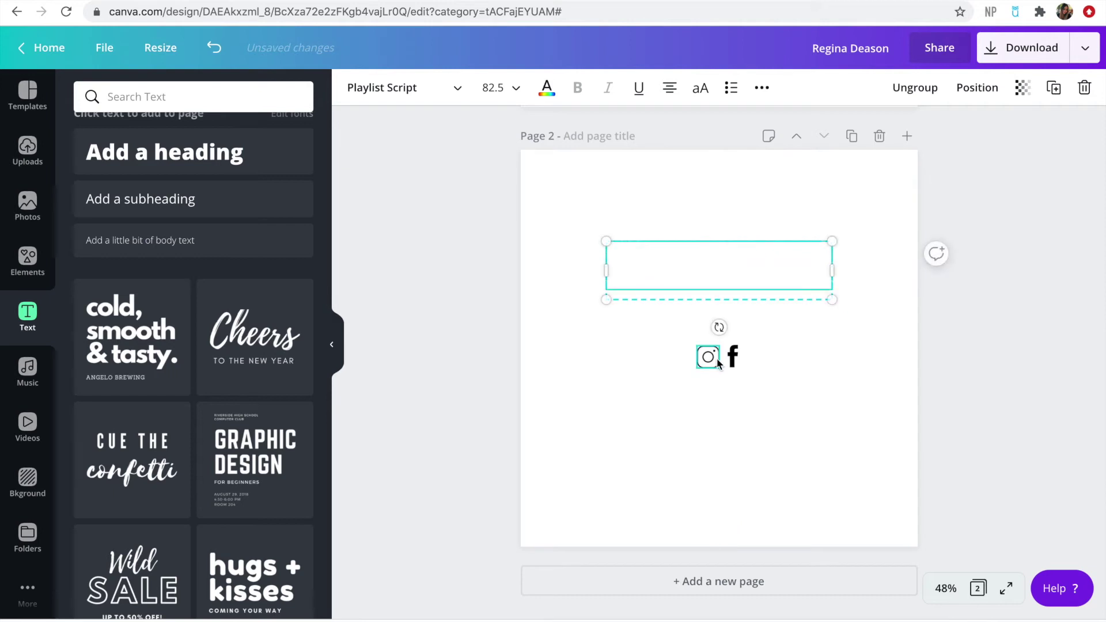
pyautogui.click(716, 359)
pyautogui.click(353, 87)
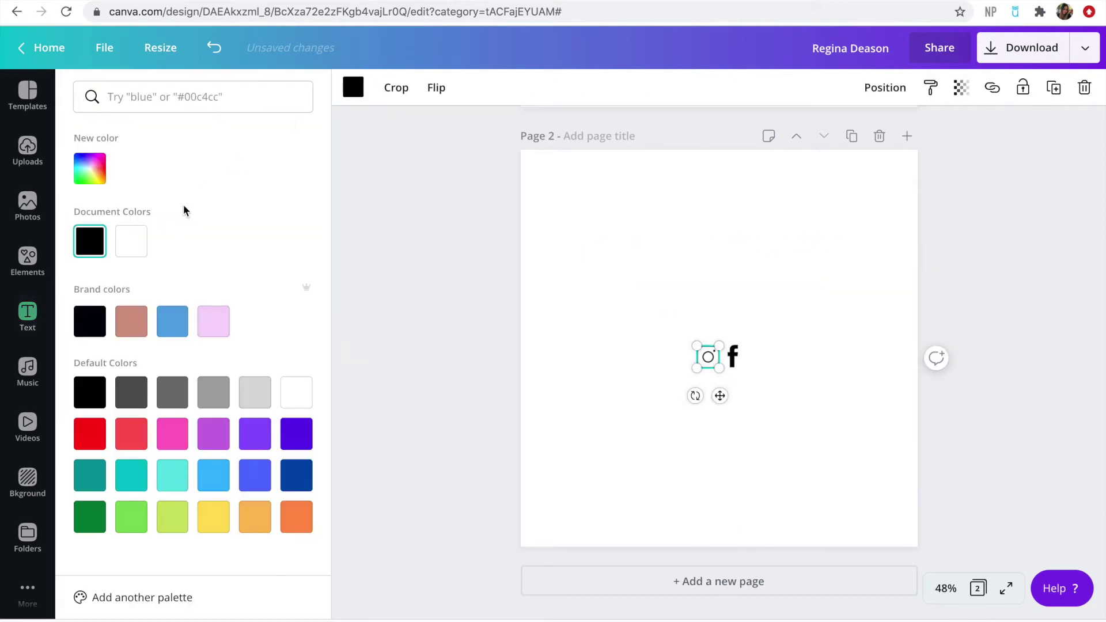
pyautogui.click(138, 246)
pyautogui.click(732, 355)
pyautogui.click(128, 248)
pyautogui.moveTo(684, 247); pyautogui.dragTo(686, 273)
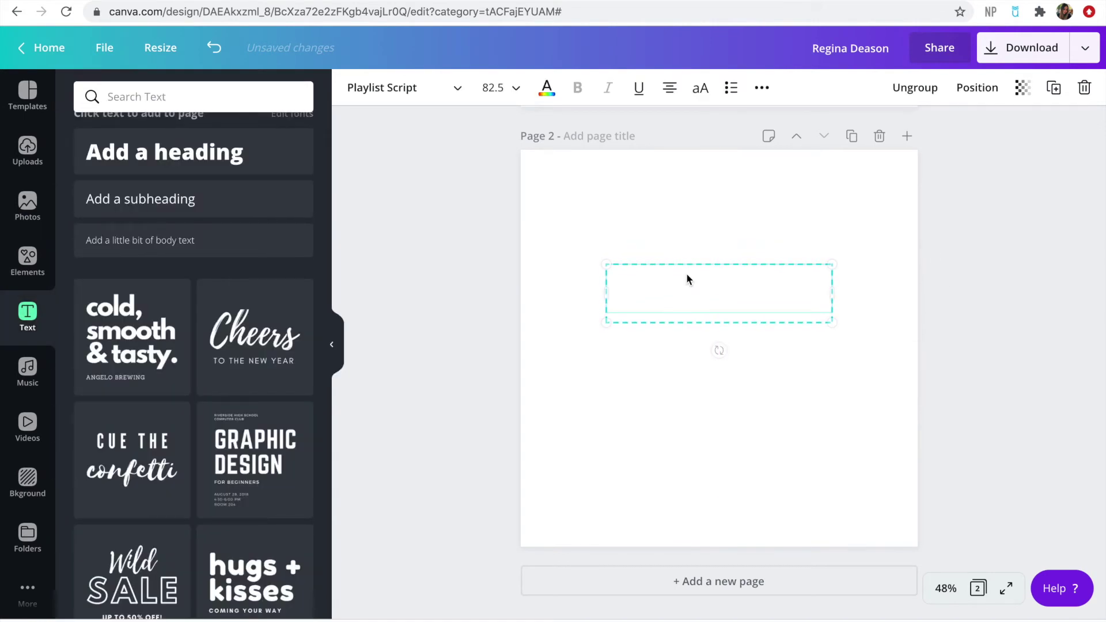
# Turn the page background pink to check the white logo, recentring the text group
pyautogui.click(574, 187)
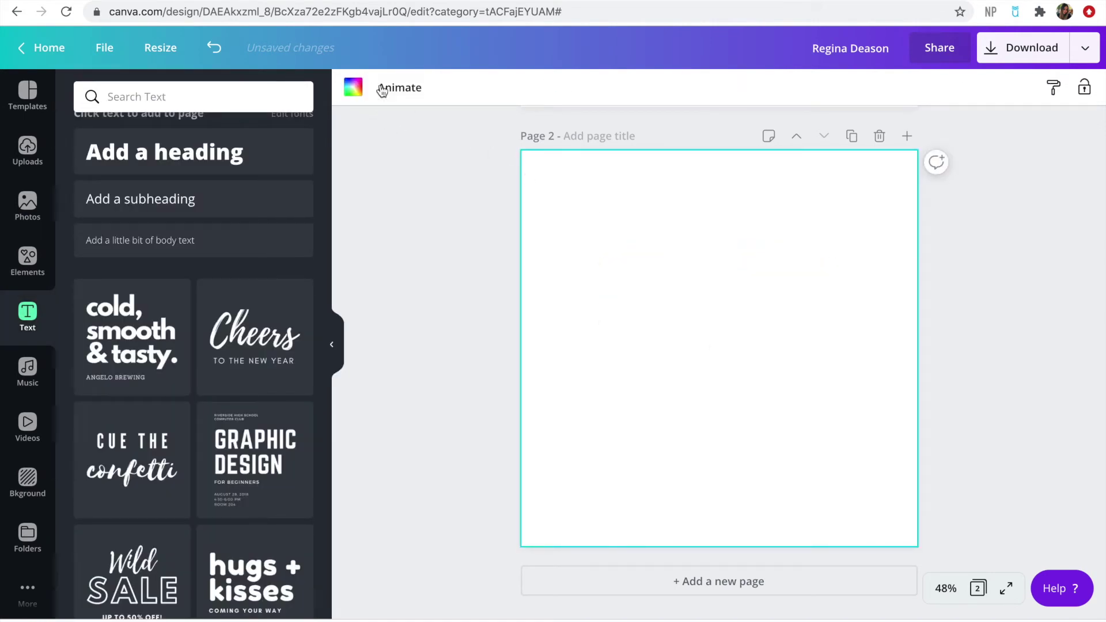
pyautogui.click(353, 87)
pyautogui.click(209, 318)
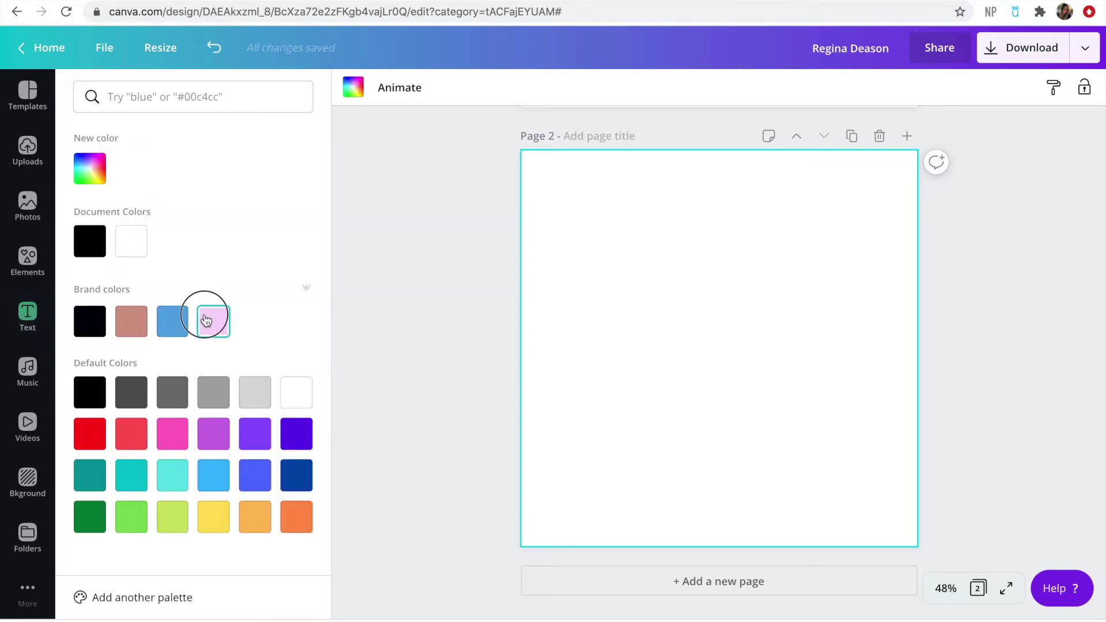
pyautogui.moveTo(697, 319); pyautogui.dragTo(699, 323)
# Set the page background back to white
pyautogui.click(544, 187)
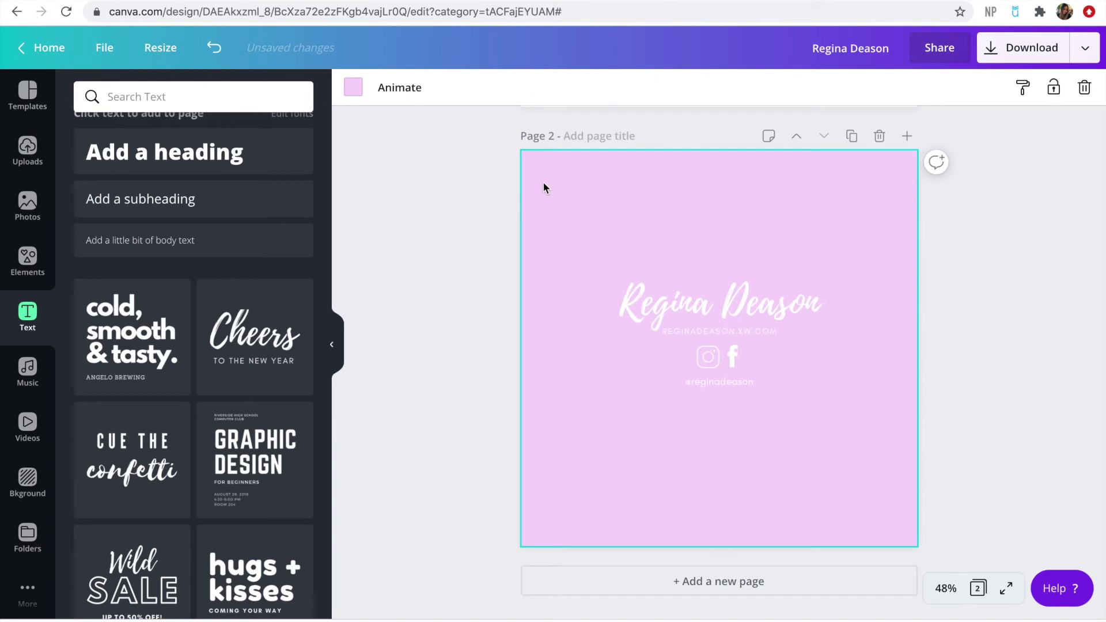
pyautogui.click(357, 92)
pyautogui.click(172, 240)
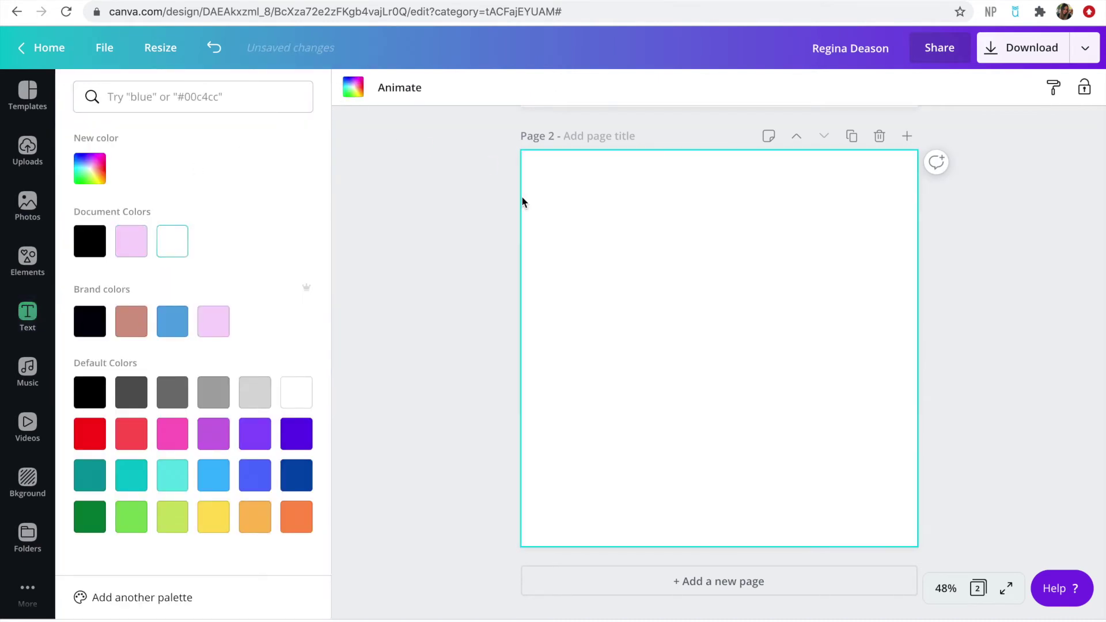
pyautogui.click(958, 189)
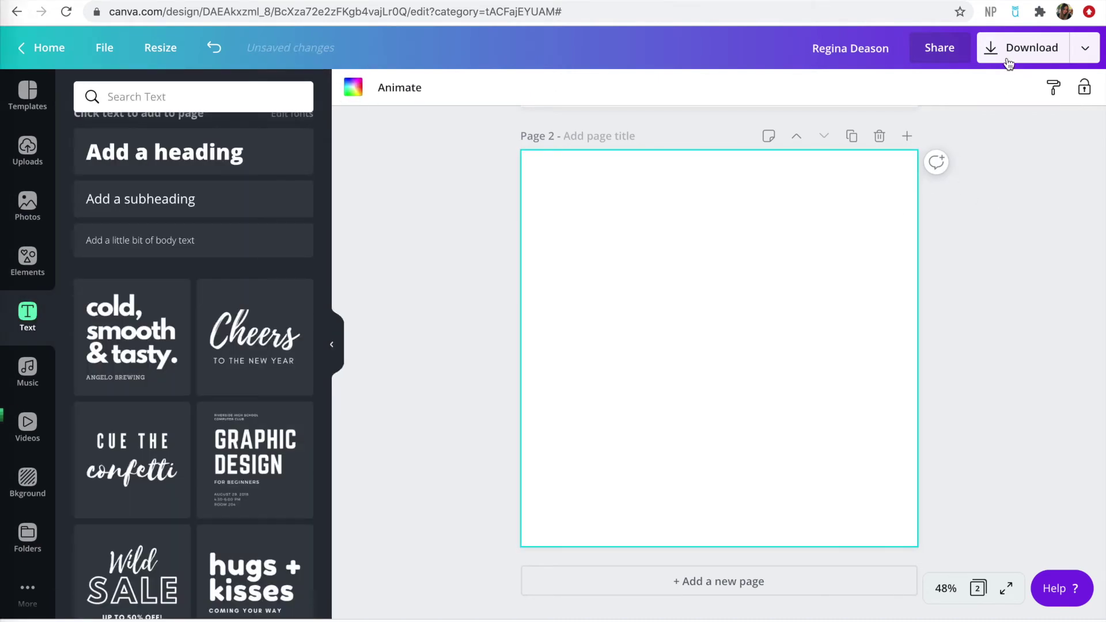
pyautogui.click(1008, 55)
# Export only Page 2 as a PNG with a transparent background
pyautogui.click(938, 242)
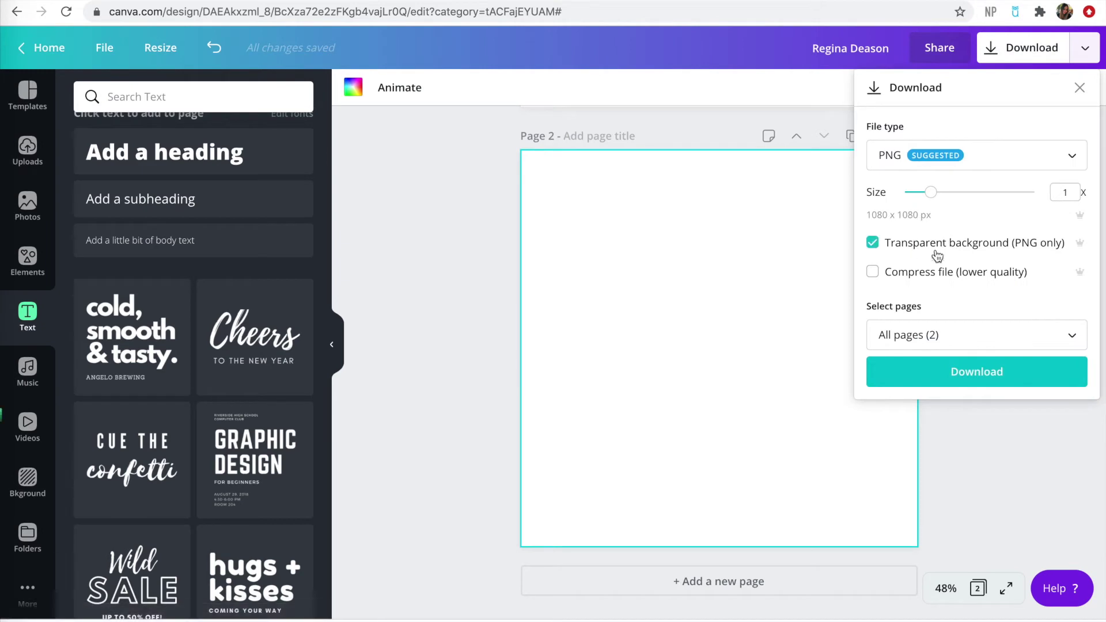
pyautogui.click(937, 335)
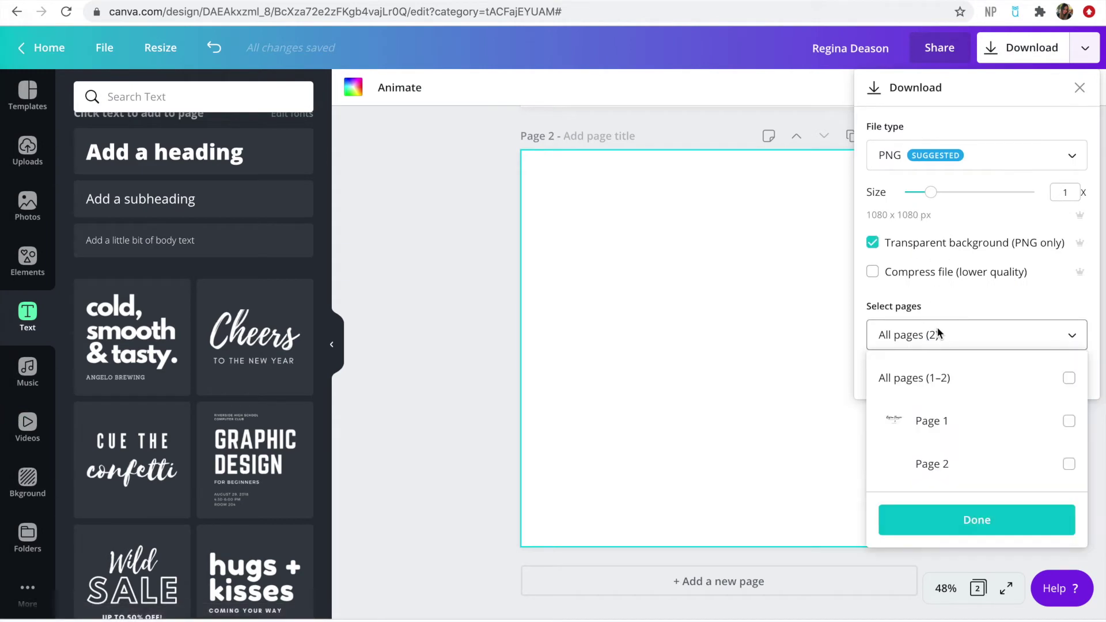
pyautogui.click(922, 464)
pyautogui.click(933, 516)
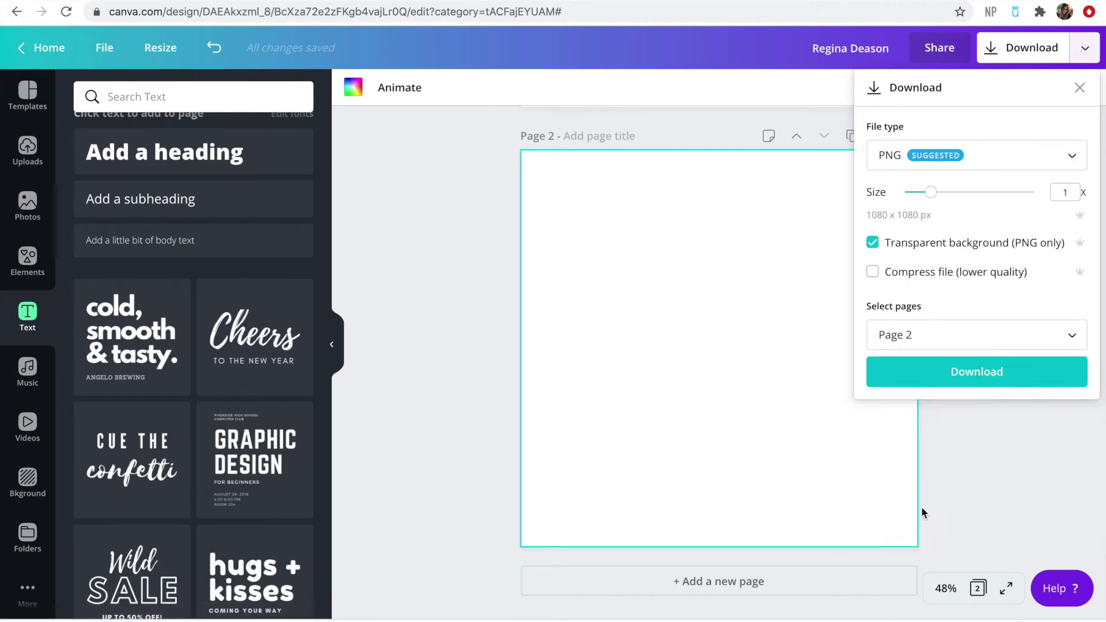
pyautogui.click(921, 369)
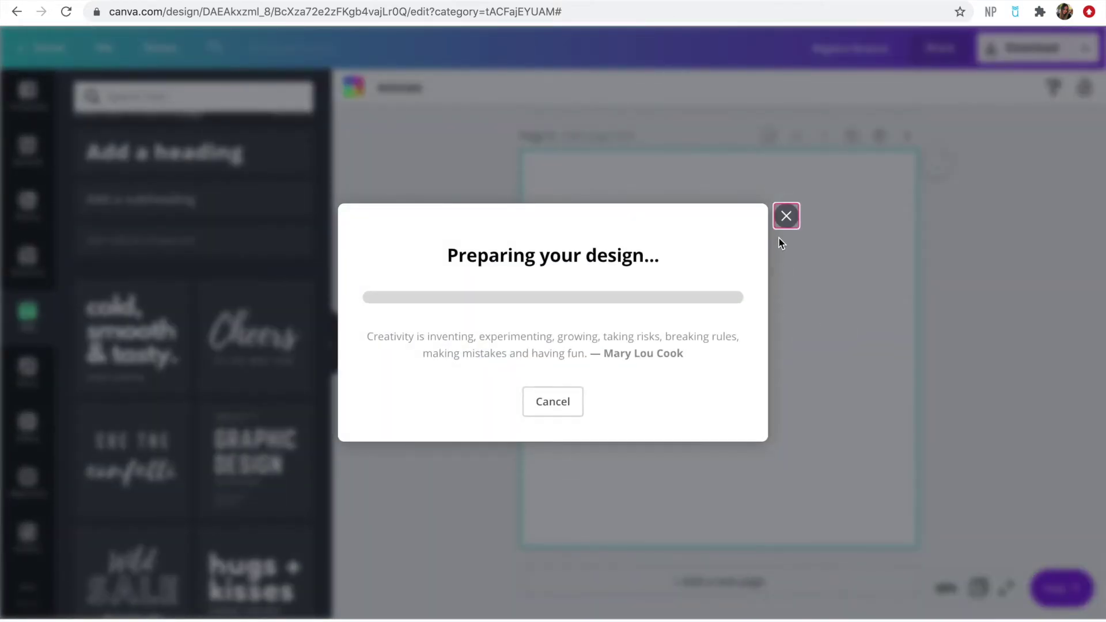
pyautogui.click(785, 180)
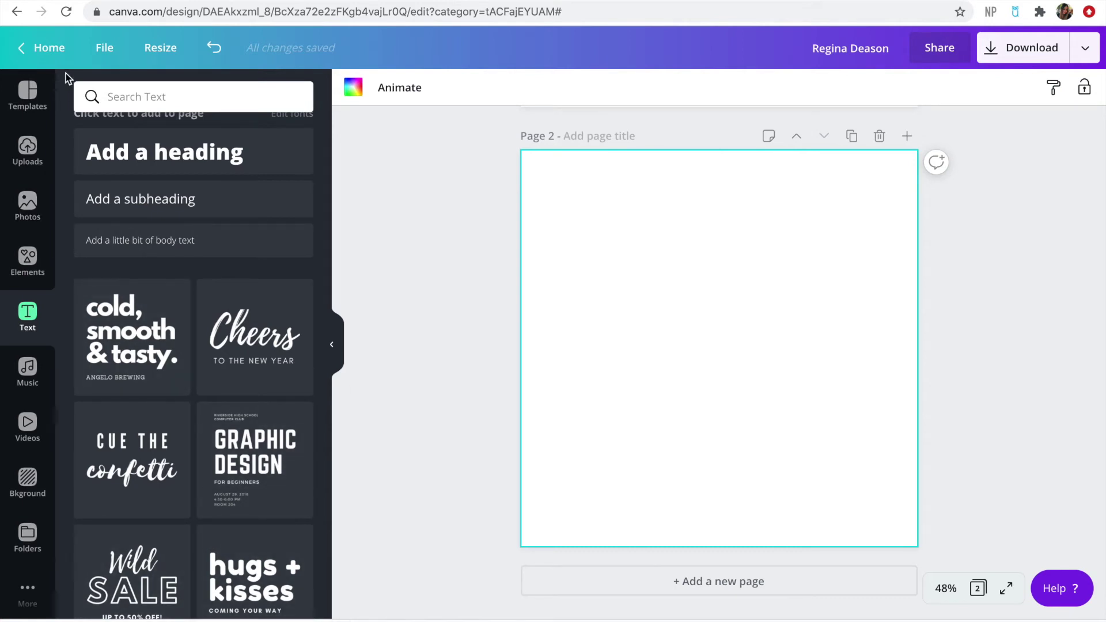
# Upload the exported white logo and a second logo file into Uploads
pyautogui.click(36, 142)
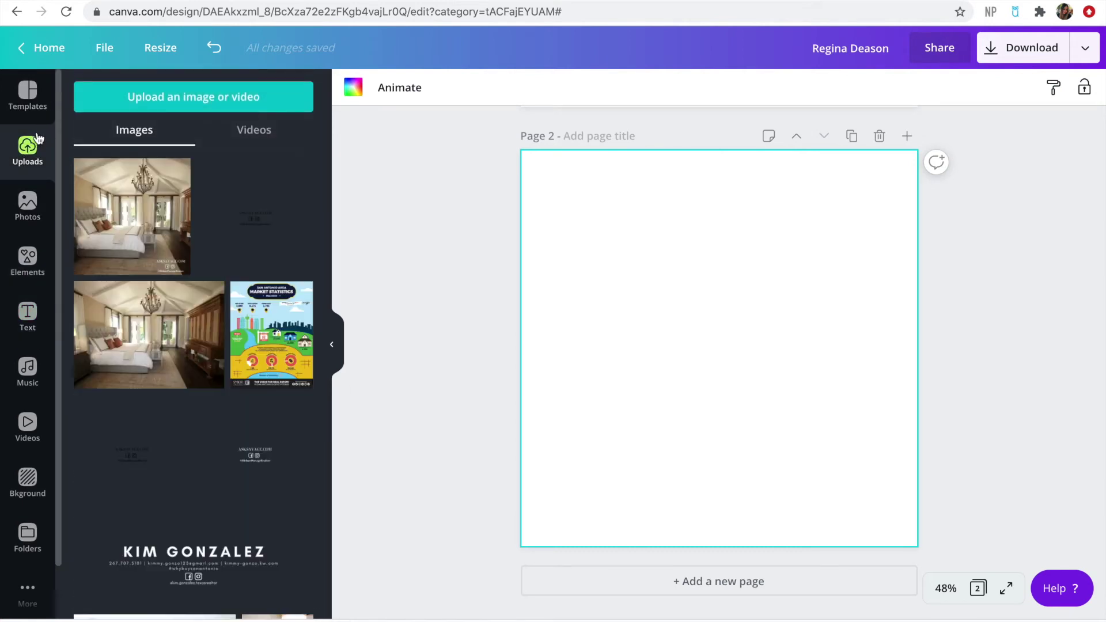
pyautogui.moveTo(314, 523); pyautogui.dragTo(262, 322)
pyautogui.moveTo(323, 403); pyautogui.dragTo(172, 278)
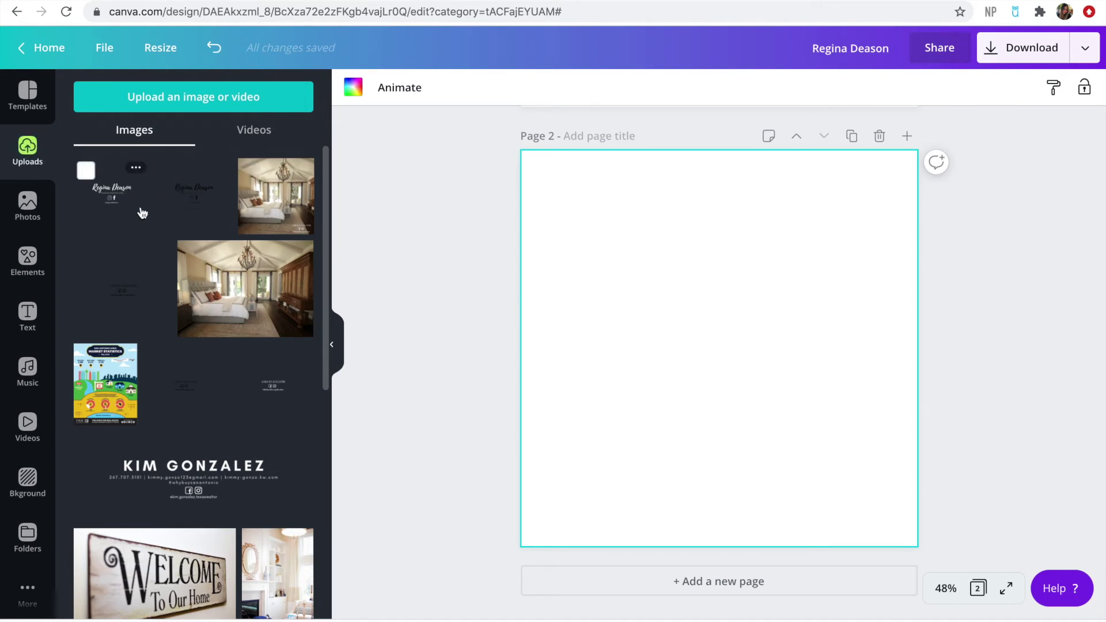
pyautogui.click(48, 48)
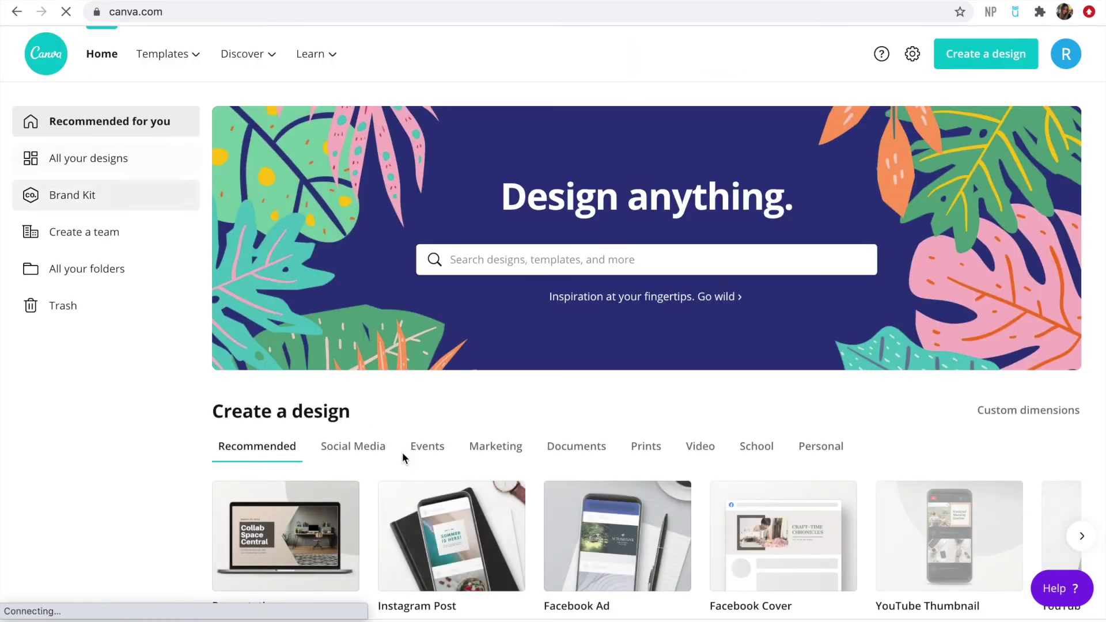
# Search Canva for 'open' and show the Open House Invitation templates
pyautogui.scroll(-4, 402, 452)
pyautogui.scroll(3, 402, 451)
pyautogui.scroll(1, 402, 451)
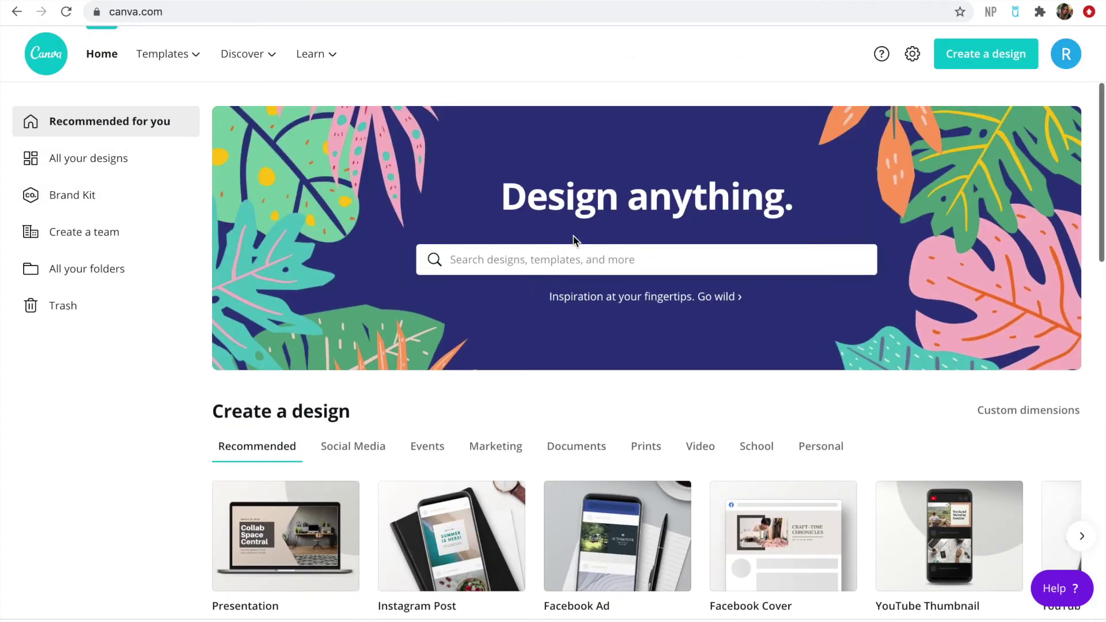
pyautogui.click(556, 252)
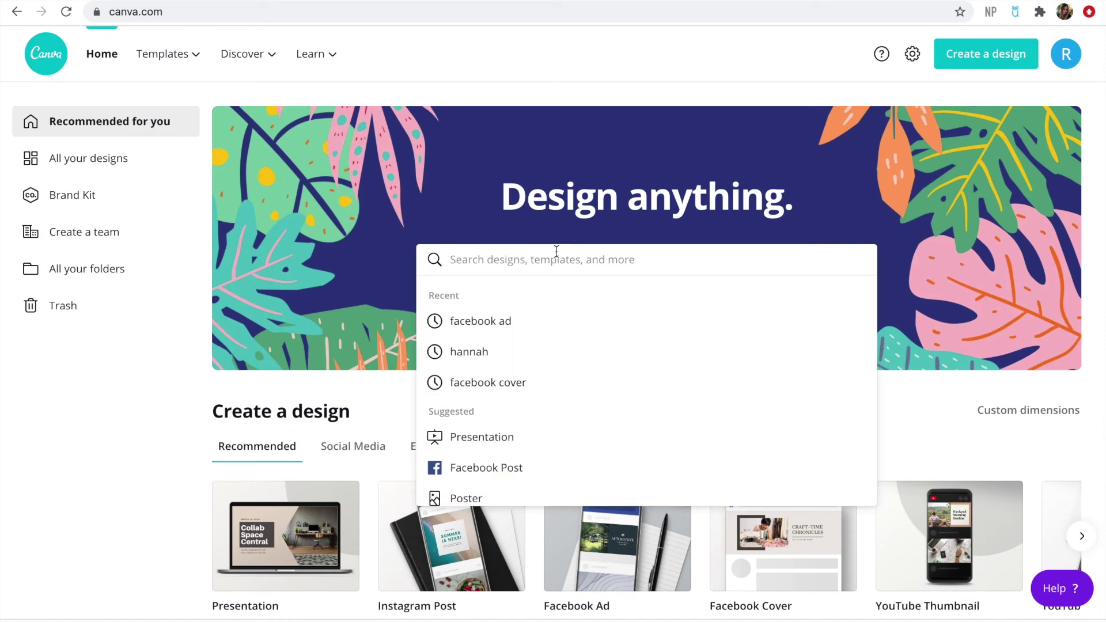
pyautogui.write('j')
pyautogui.press('BackSpace')
pyautogui.write('open')
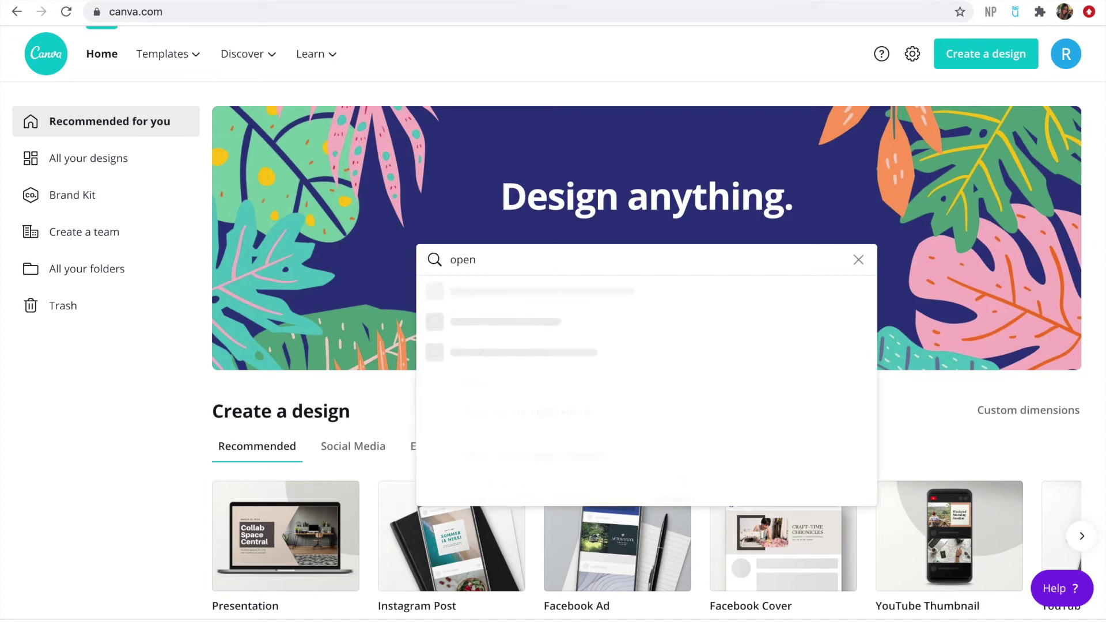
pyautogui.click(557, 321)
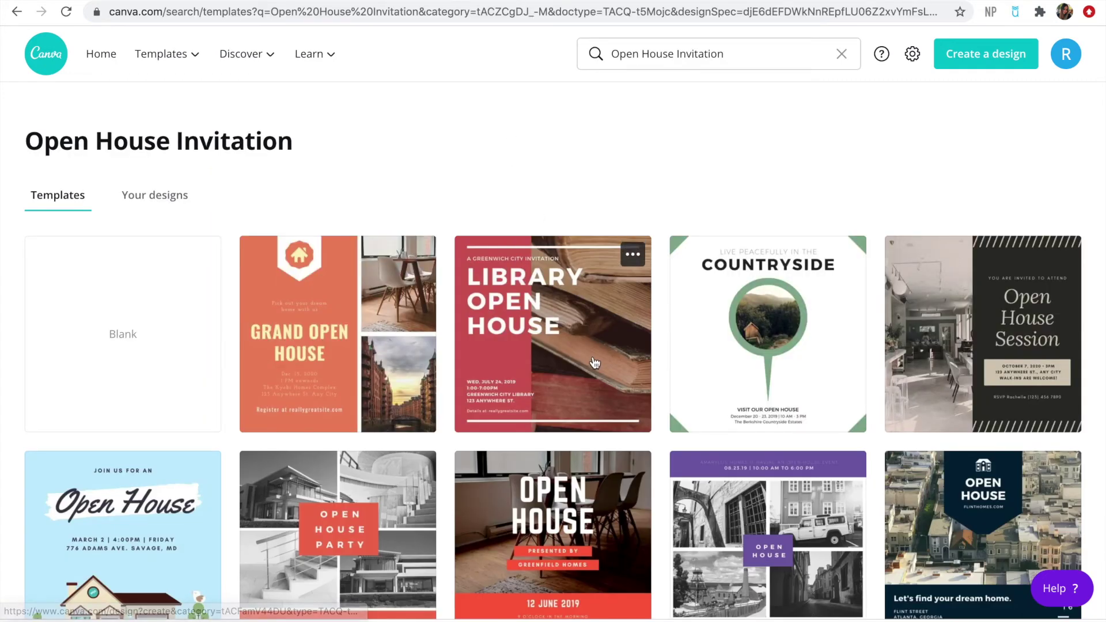
# Open the Open House Event template for editing
pyautogui.scroll(-3, 594, 363)
pyautogui.scroll(-3, 594, 363)
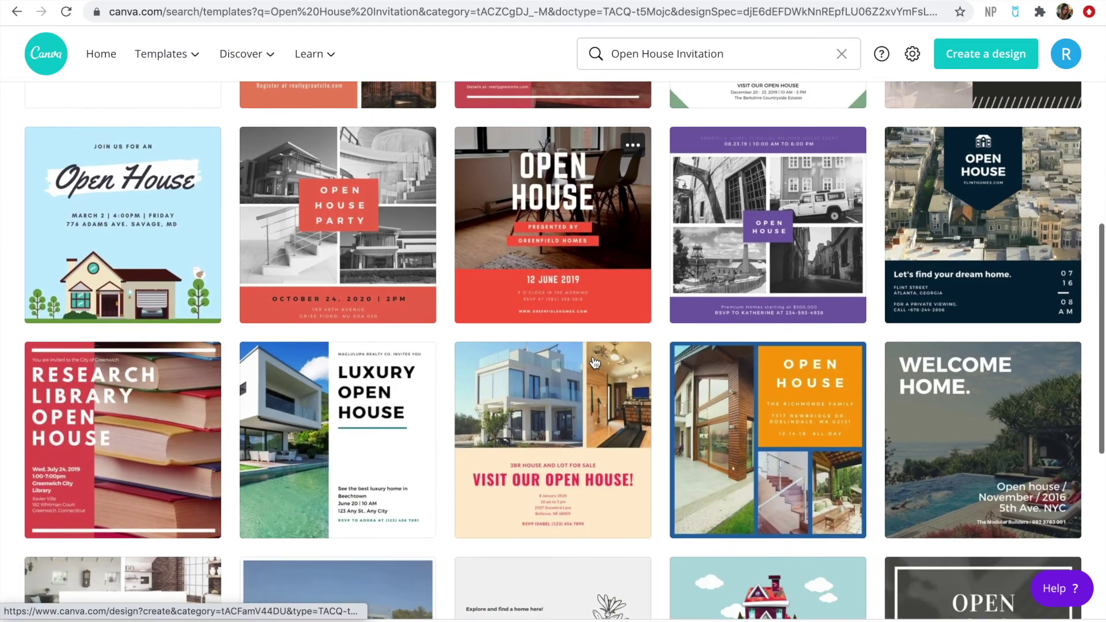
pyautogui.scroll(-4, 595, 362)
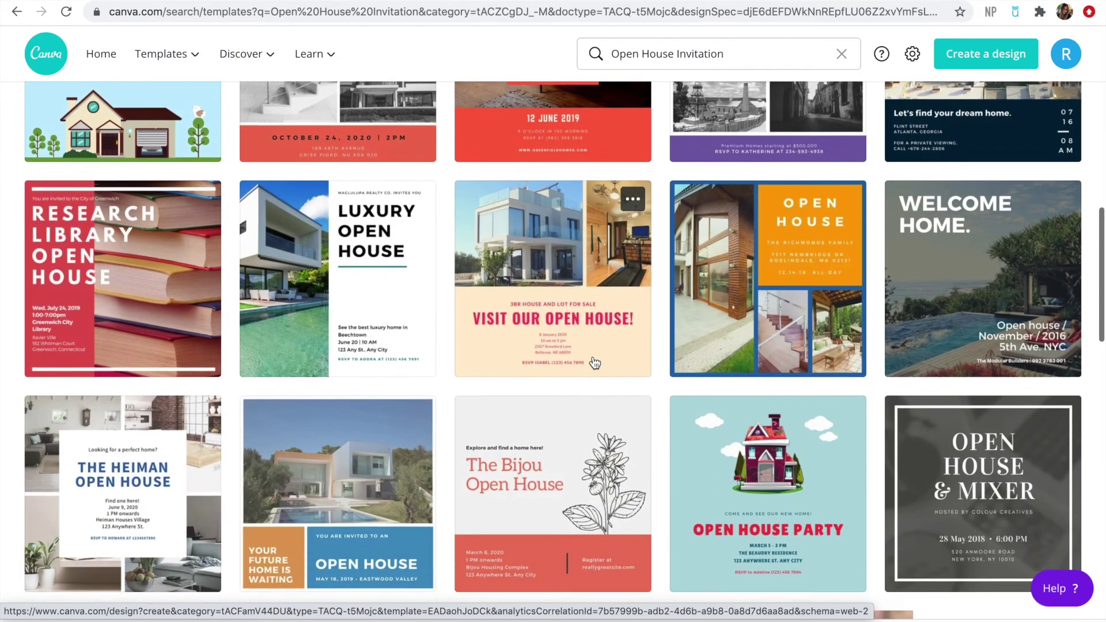
pyautogui.scroll(-8, 594, 362)
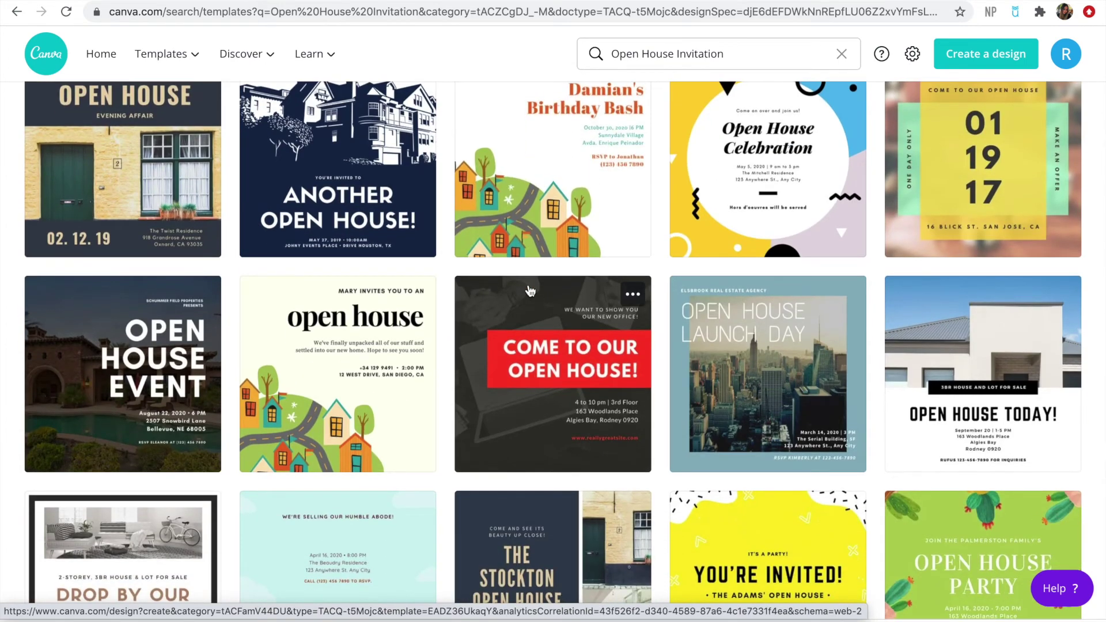
pyautogui.click(170, 378)
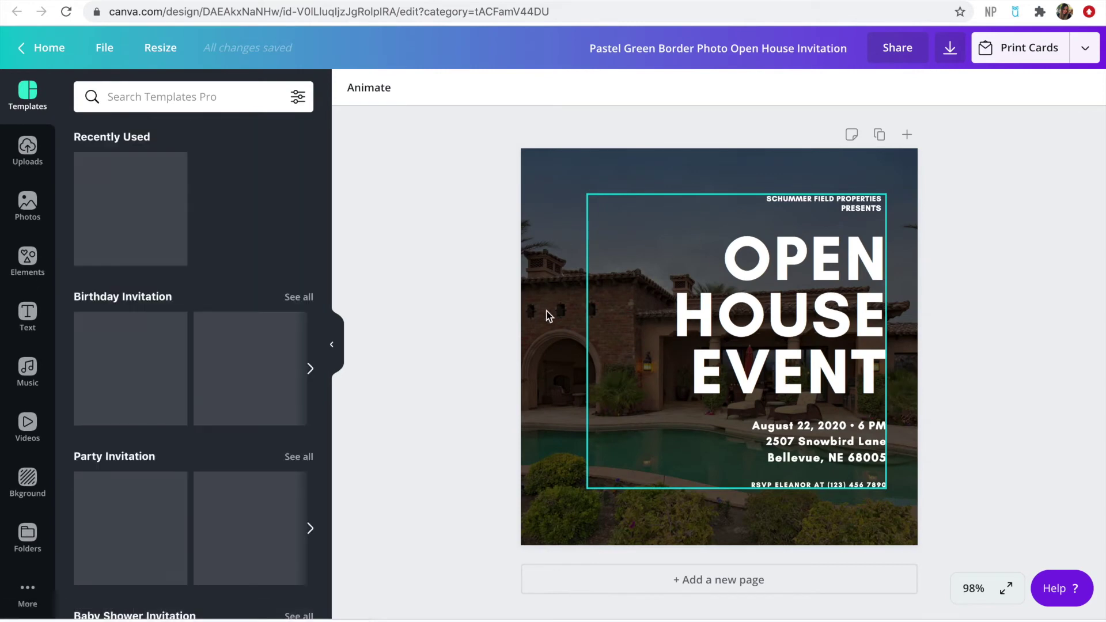
pyautogui.click(29, 147)
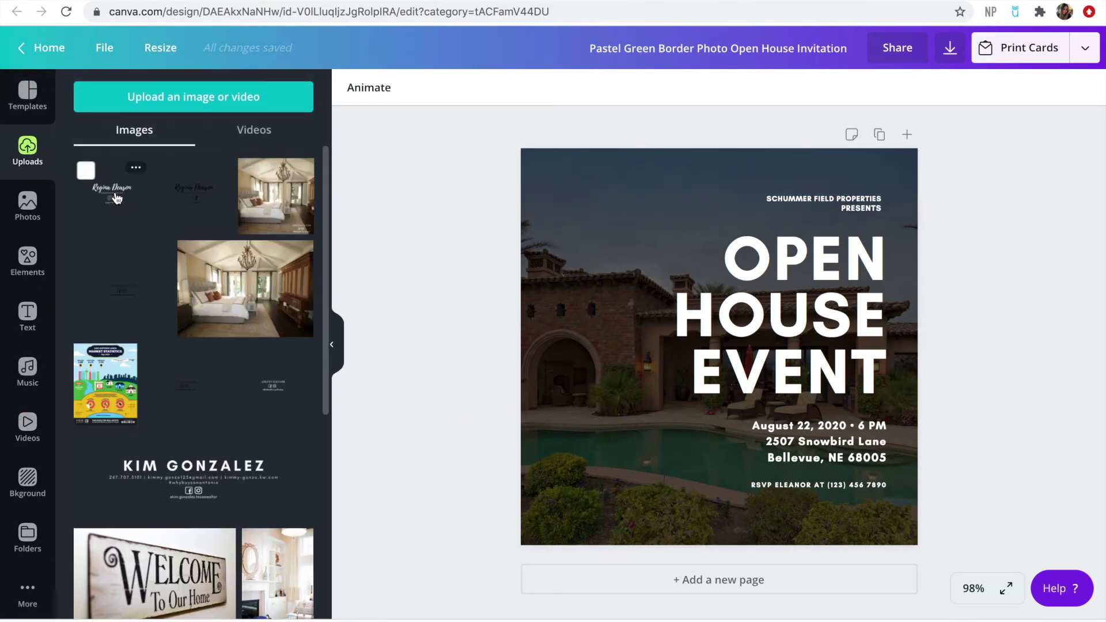
# Add the white name logo from Uploads, resize it, and set it in the flyer's bottom-left corner
pyautogui.click(123, 201)
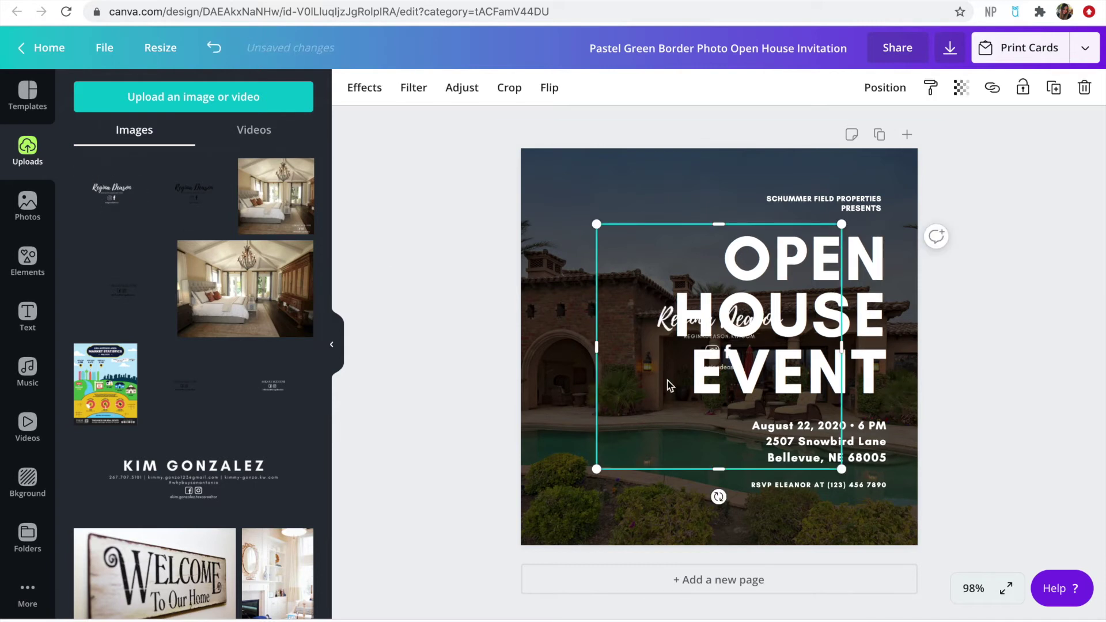
pyautogui.moveTo(596, 223); pyautogui.dragTo(567, 194)
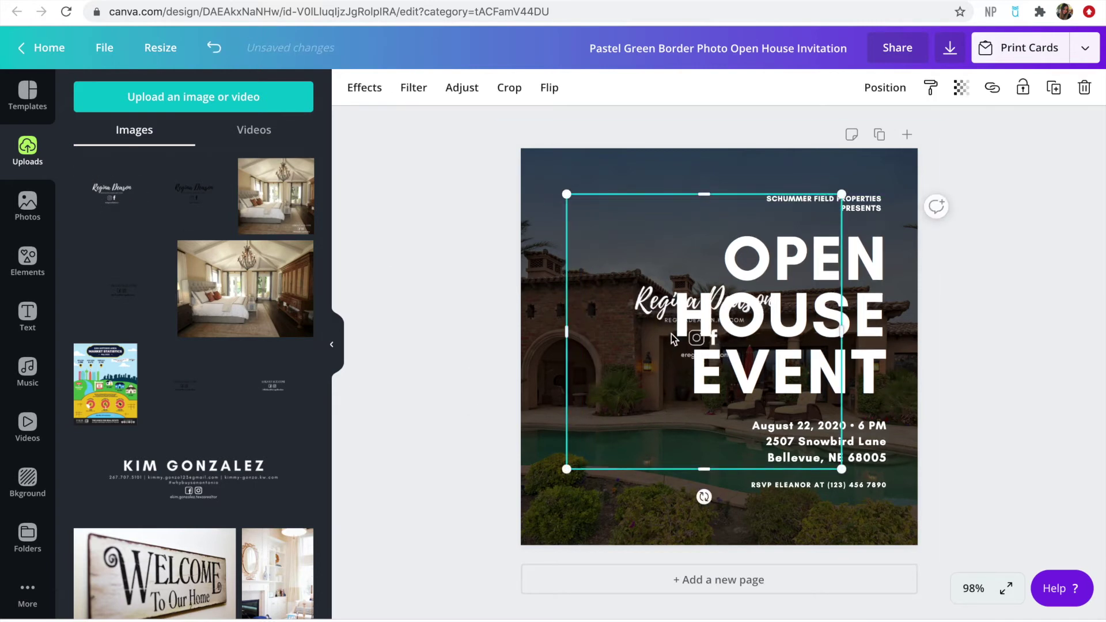
pyautogui.moveTo(656, 314); pyautogui.dragTo(655, 294)
pyautogui.moveTo(567, 183); pyautogui.dragTo(502, 122)
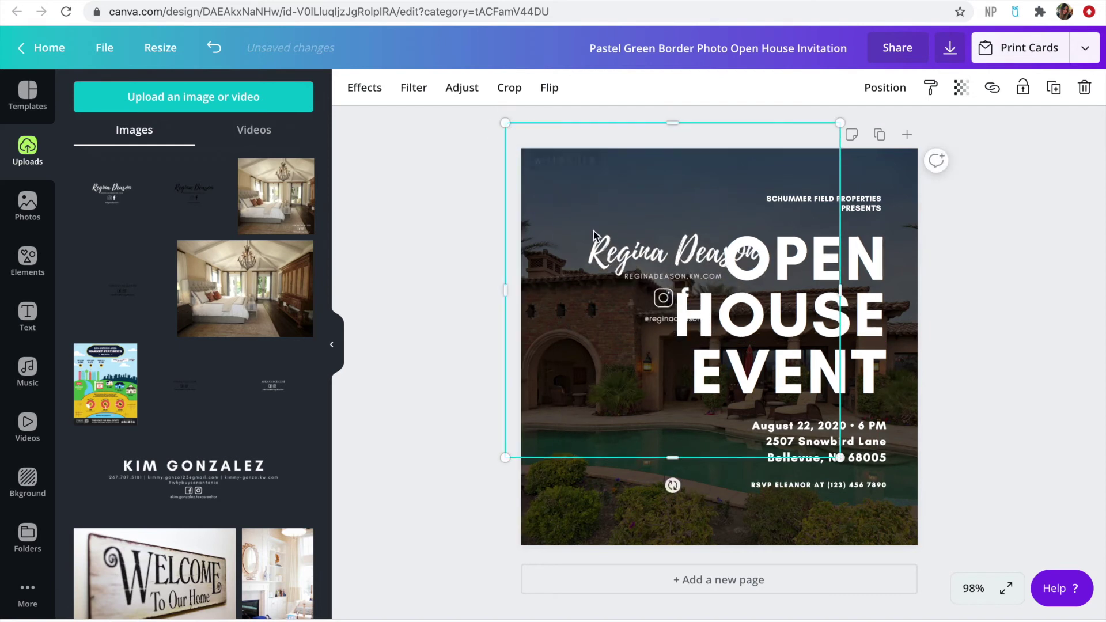
pyautogui.moveTo(839, 458); pyautogui.dragTo(680, 298)
pyautogui.click(563, 375)
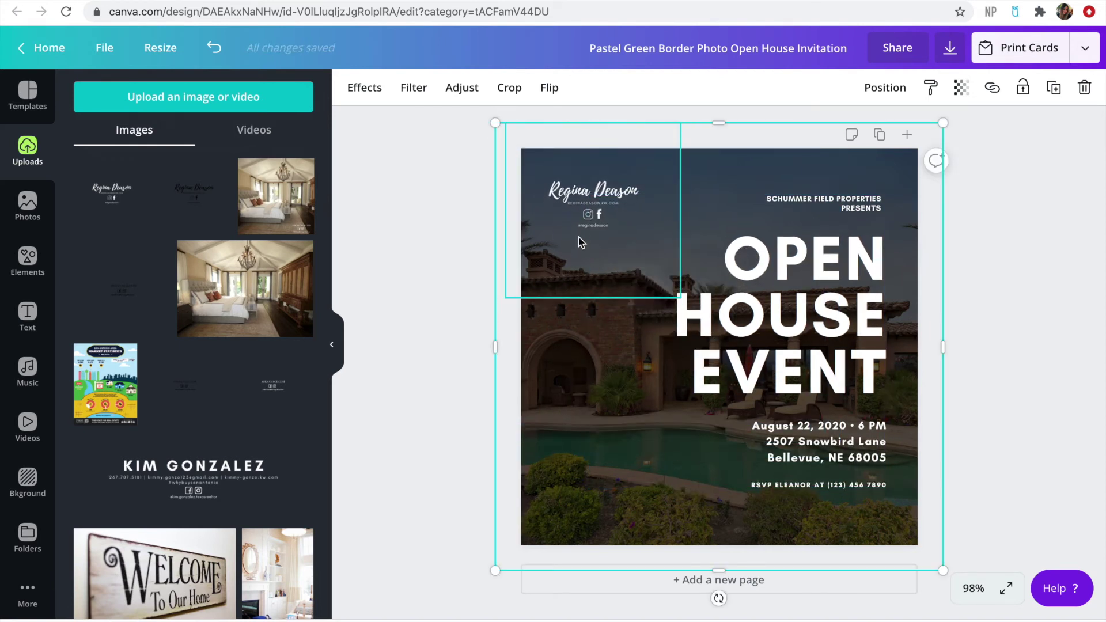
pyautogui.moveTo(585, 217); pyautogui.dragTo(583, 507)
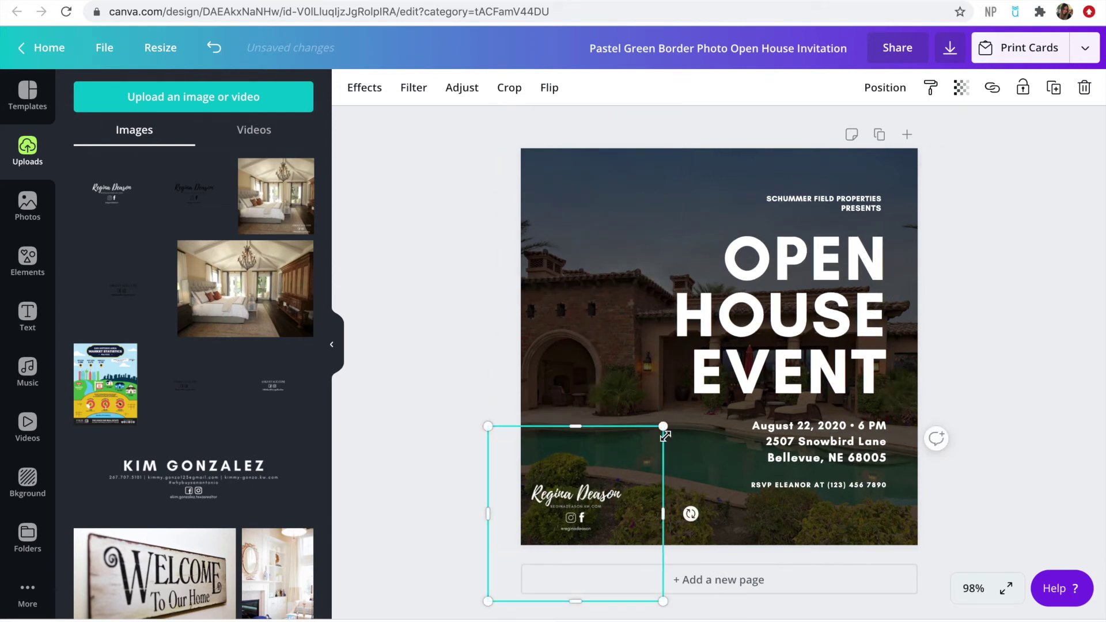
pyautogui.moveTo(662, 428); pyautogui.dragTo(684, 405)
pyautogui.moveTo(575, 506); pyautogui.dragTo(573, 515)
pyautogui.click(496, 380)
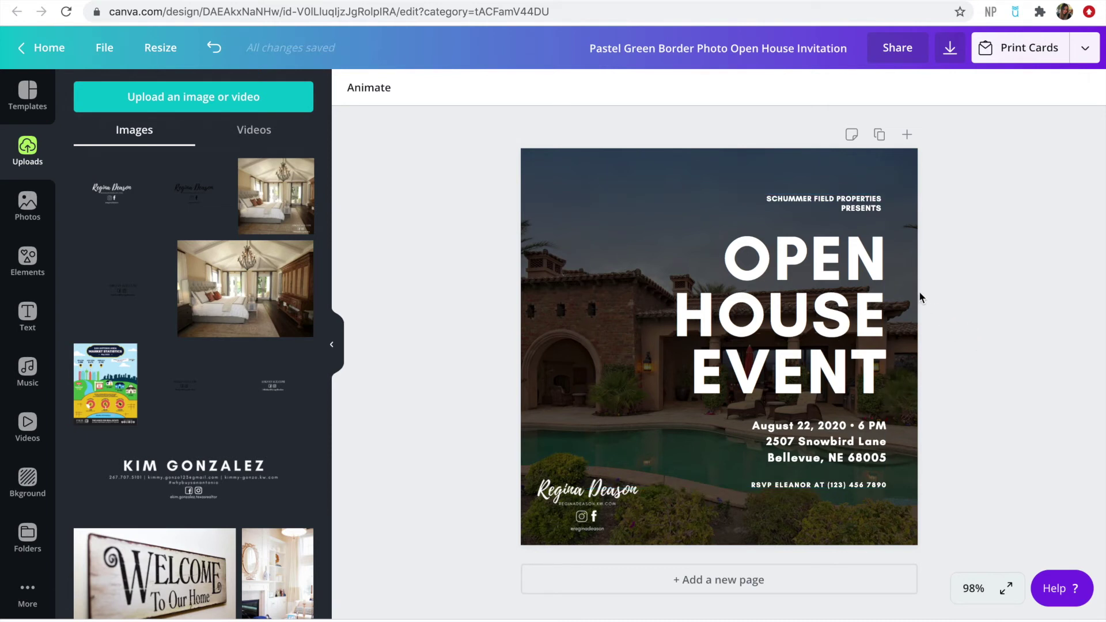
# Download the Open House flyer as a PNG
pyautogui.click(951, 51)
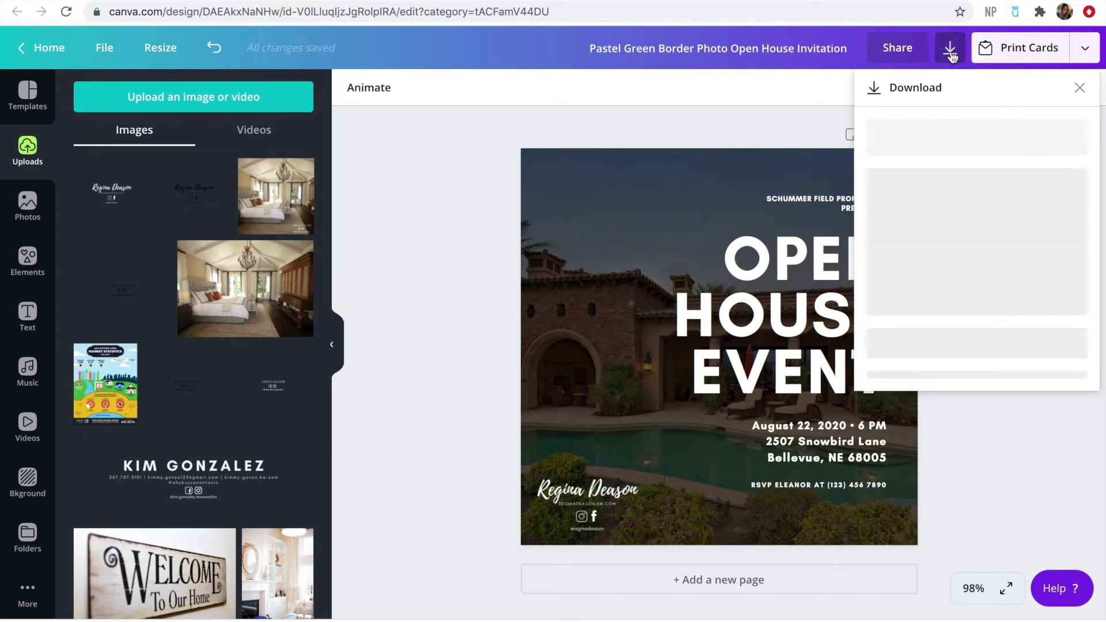
pyautogui.click(949, 152)
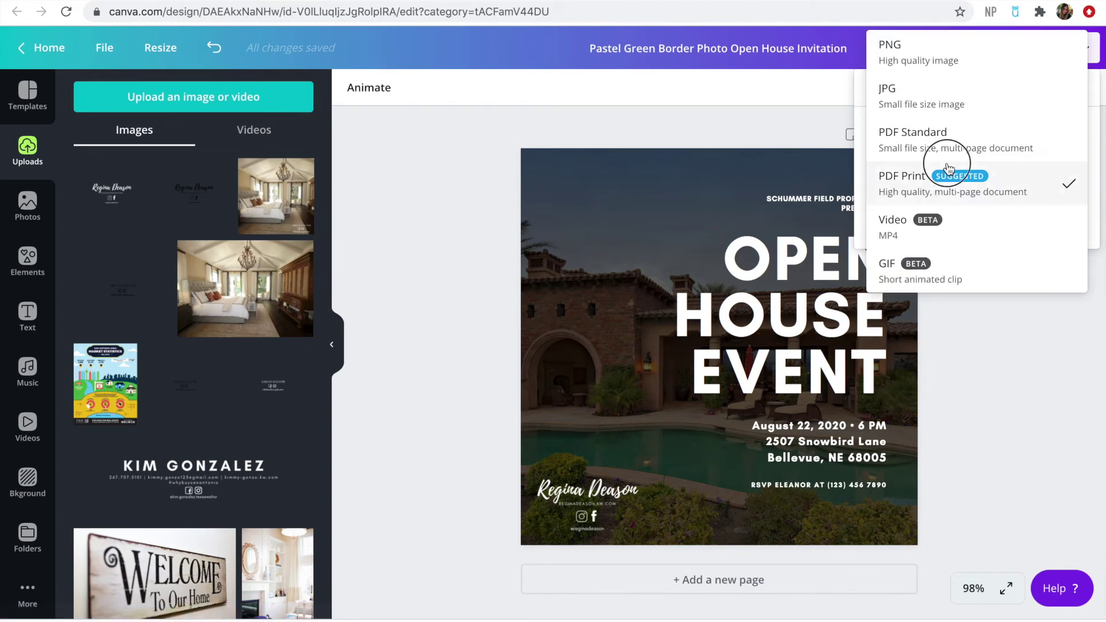
pyautogui.click(954, 66)
pyautogui.click(965, 306)
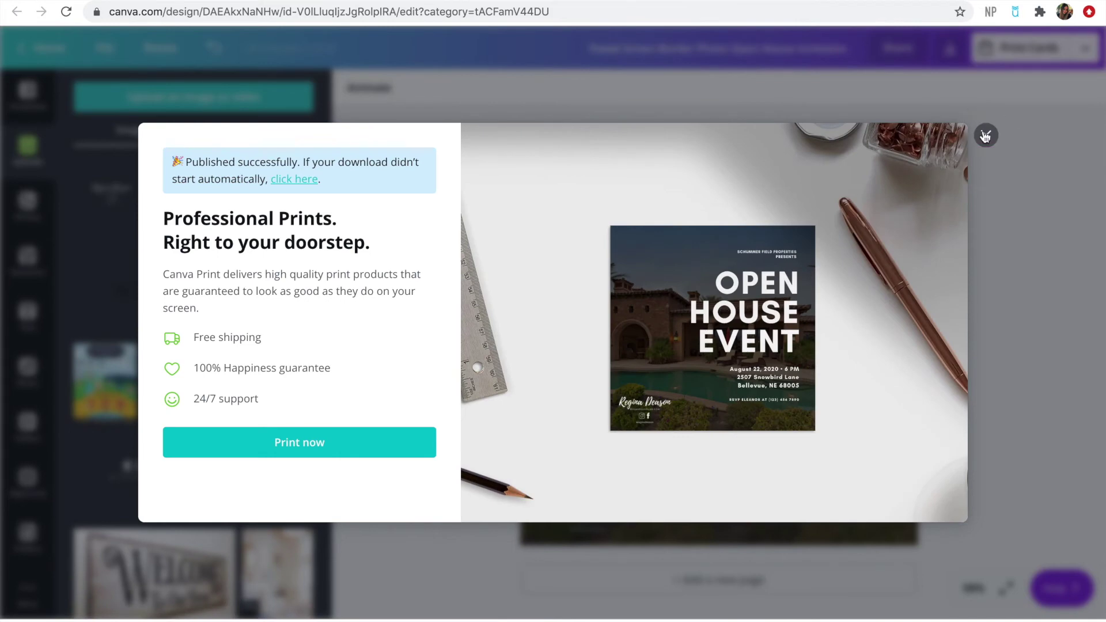
pyautogui.click(985, 136)
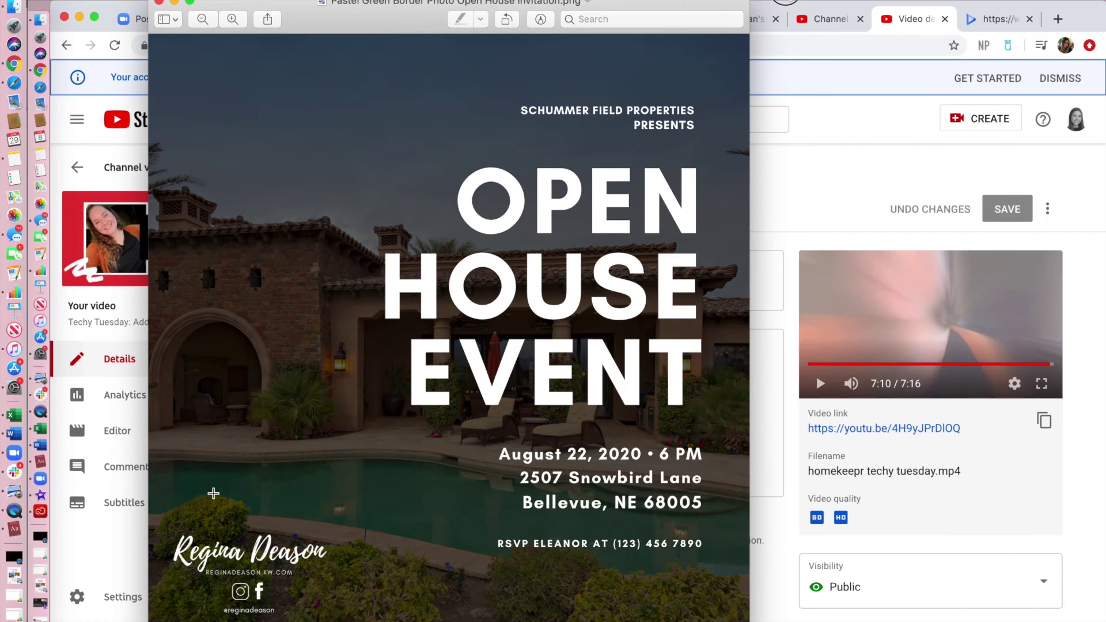
# Start a new 1080 × 1080 px Instagram Post design from the Canva home page
pyautogui.click(14, 62)
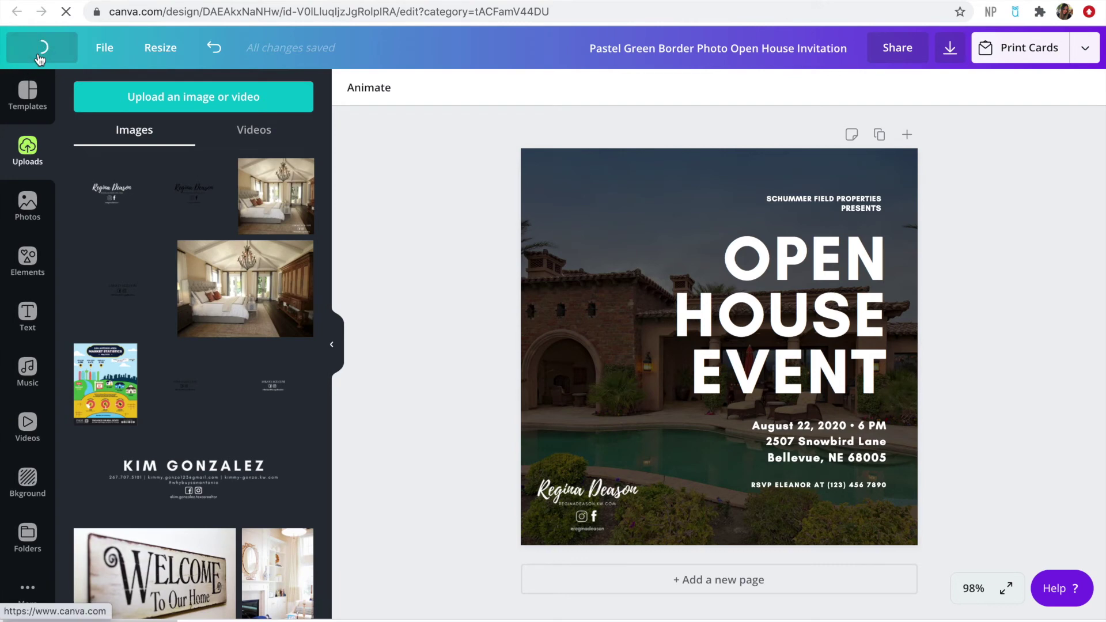
pyautogui.click(40, 56)
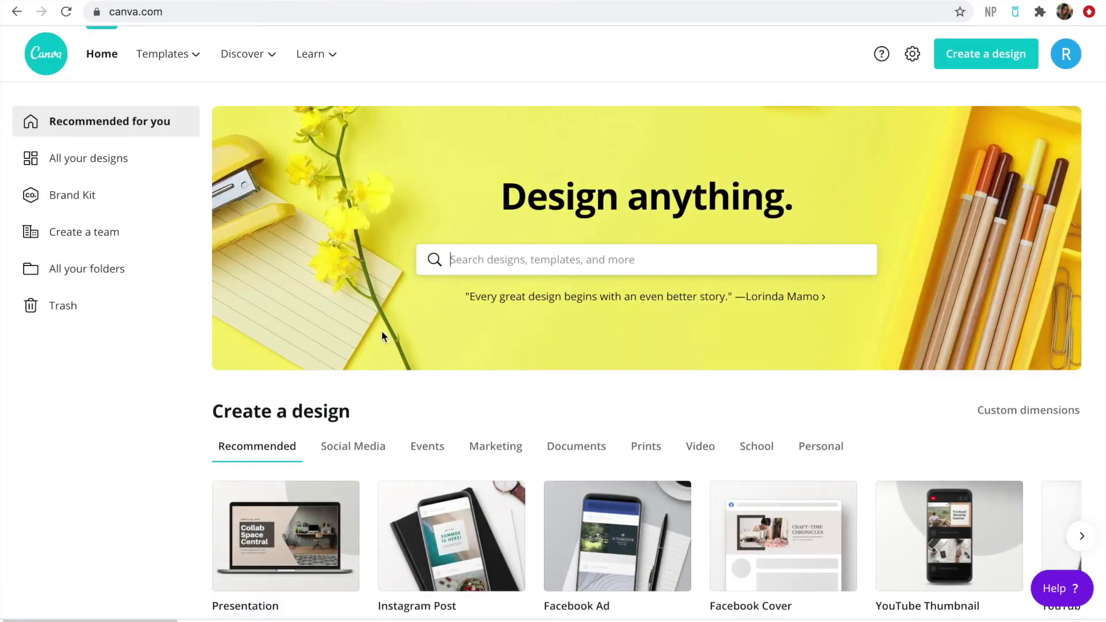
pyautogui.scroll(-4, 381, 331)
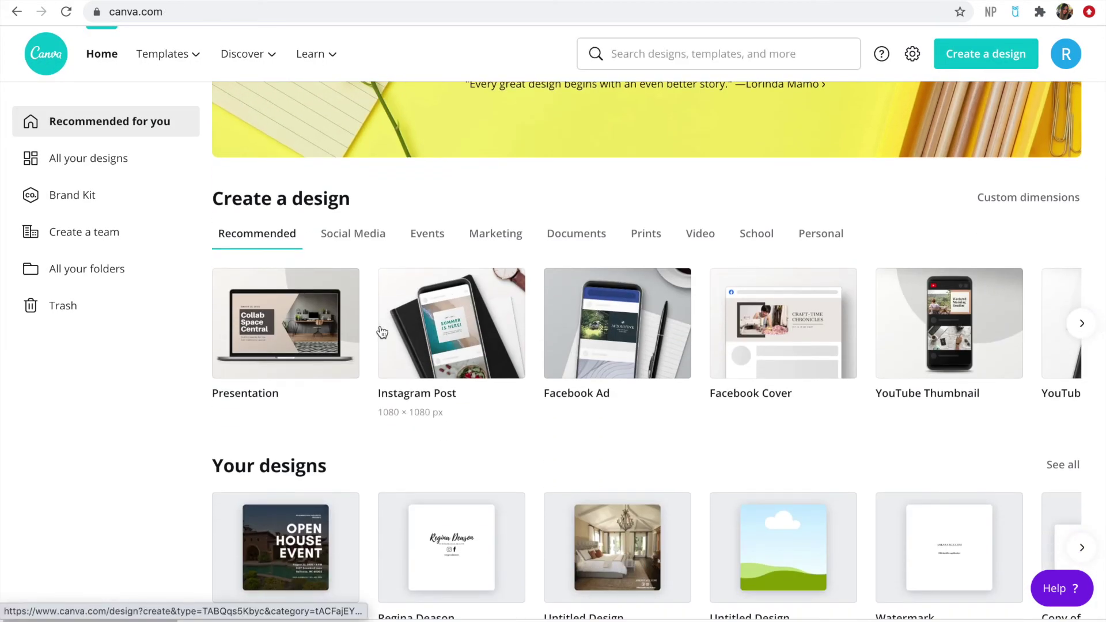
pyautogui.click(501, 334)
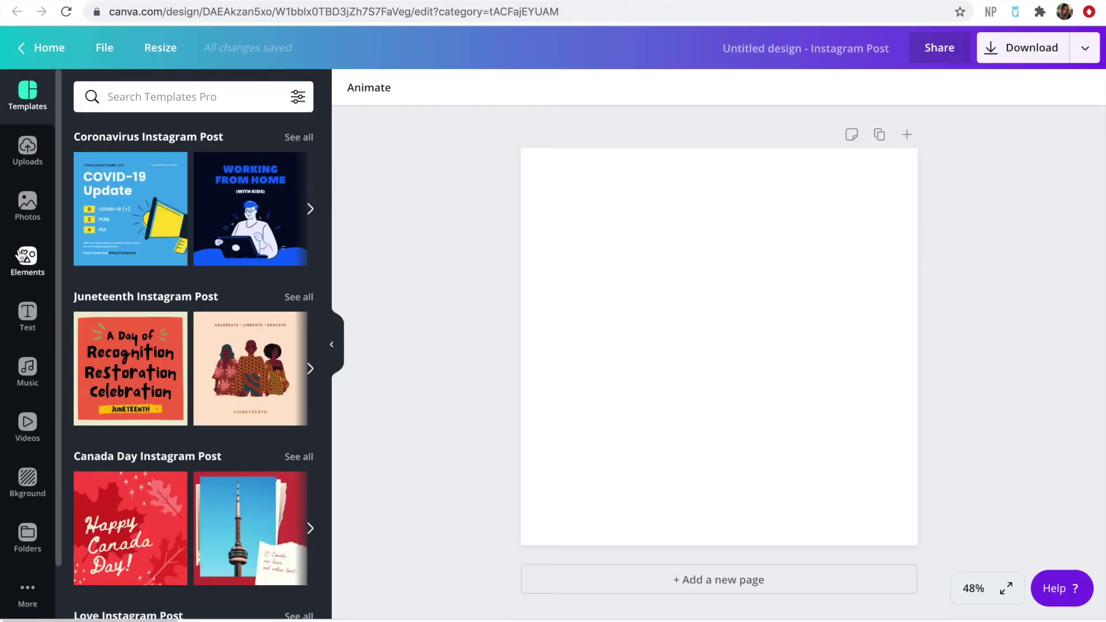
# Fill the Instagram post with a single-photo grid, then bring up the uploaded images
pyautogui.click(23, 256)
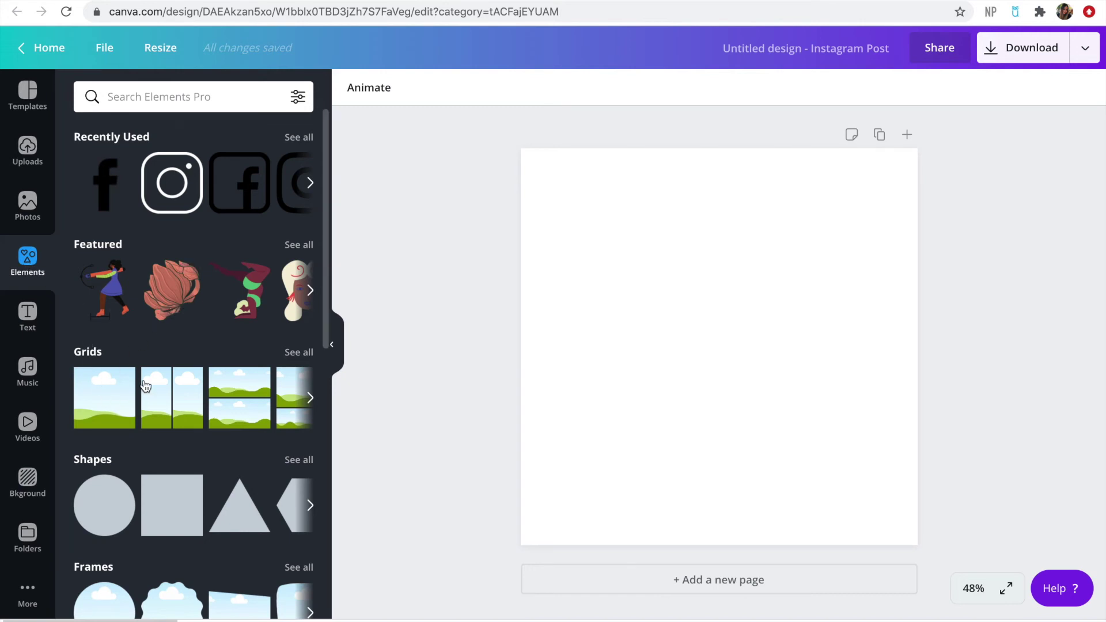
pyautogui.click(107, 404)
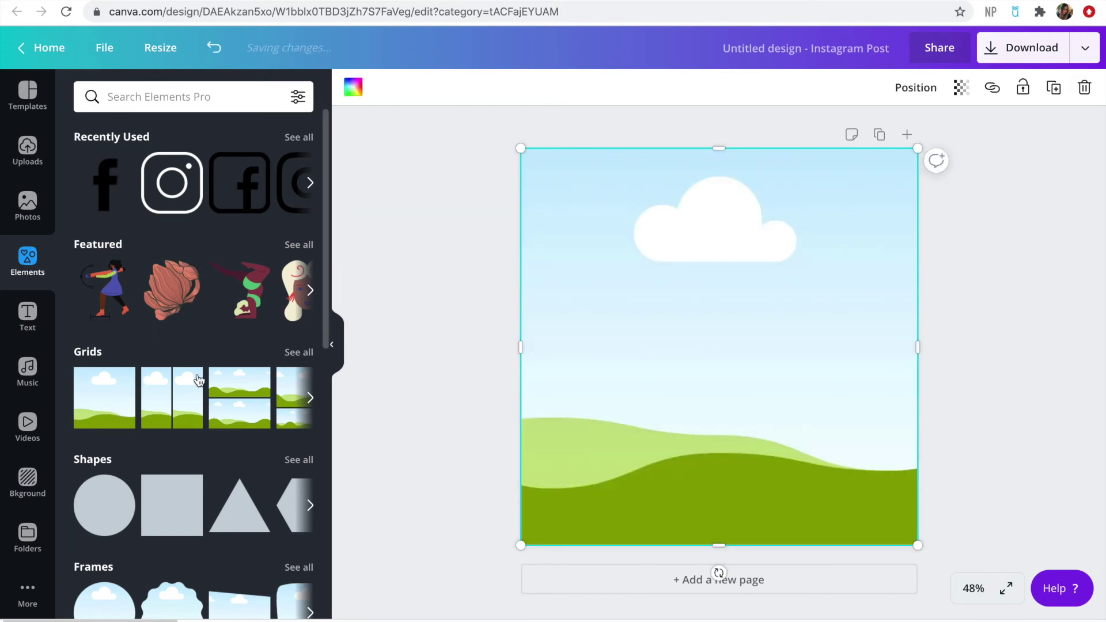
pyautogui.click(460, 397)
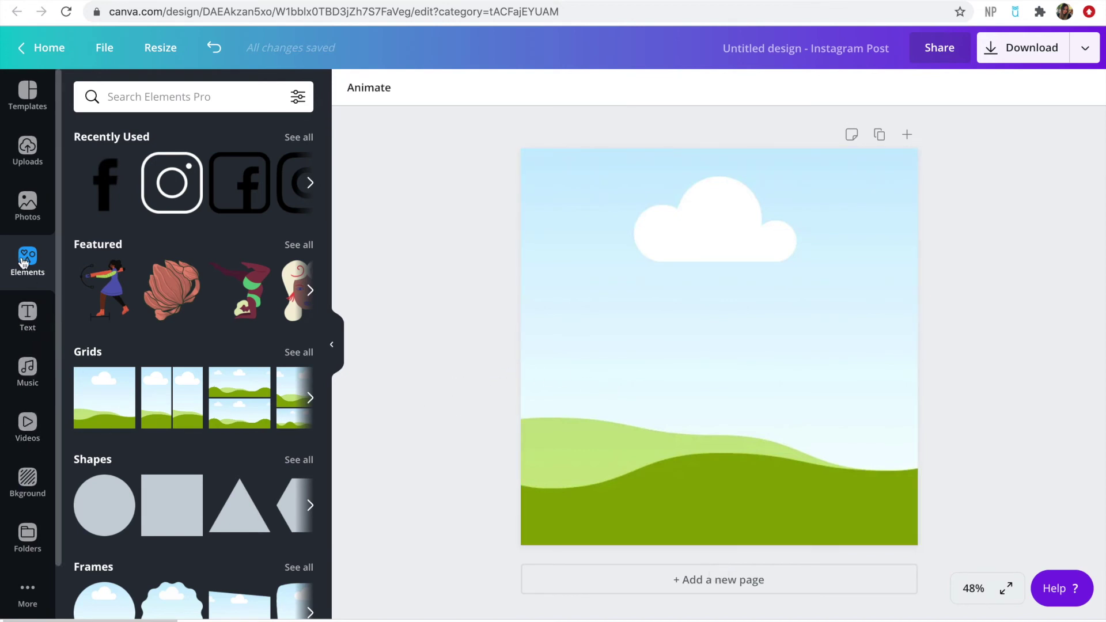
pyautogui.click(28, 202)
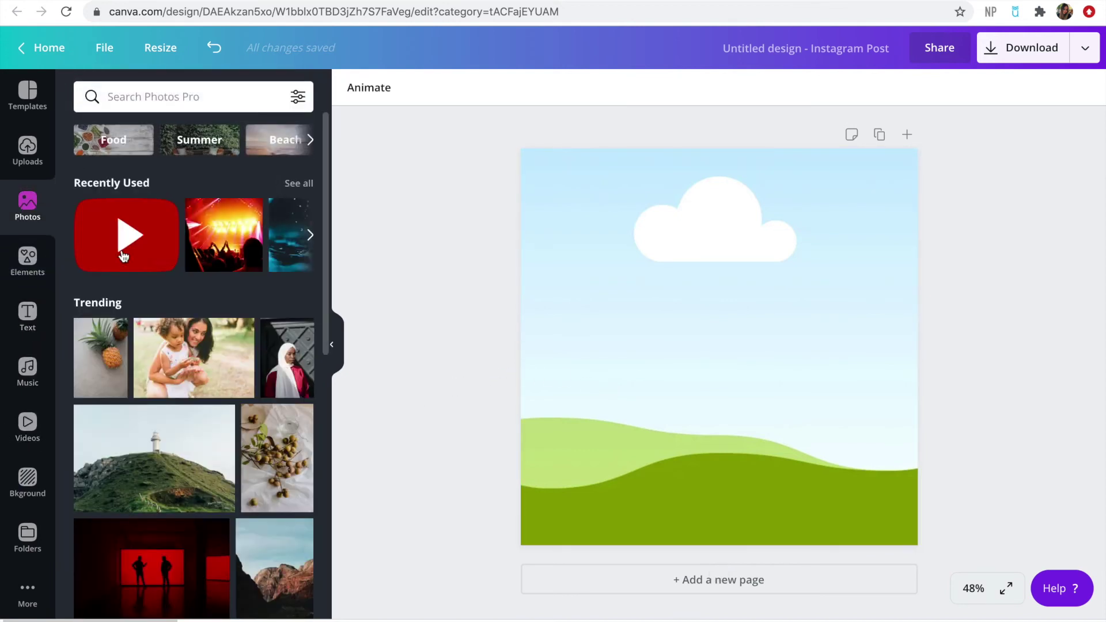
pyautogui.click(16, 157)
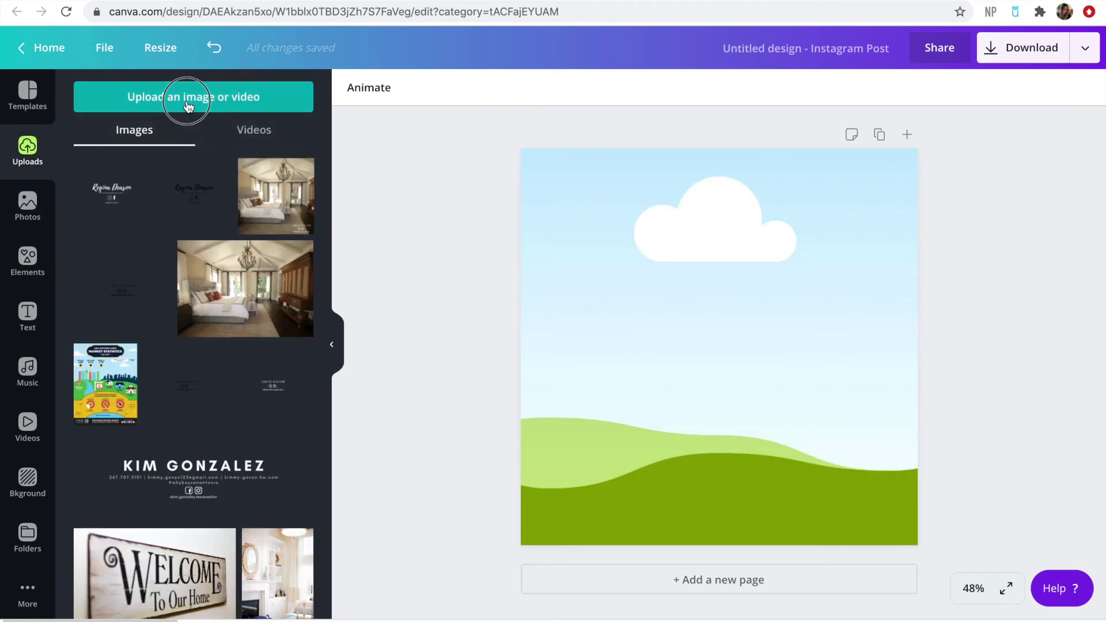
pyautogui.click(185, 105)
pyautogui.scroll(-15, 419, 141)
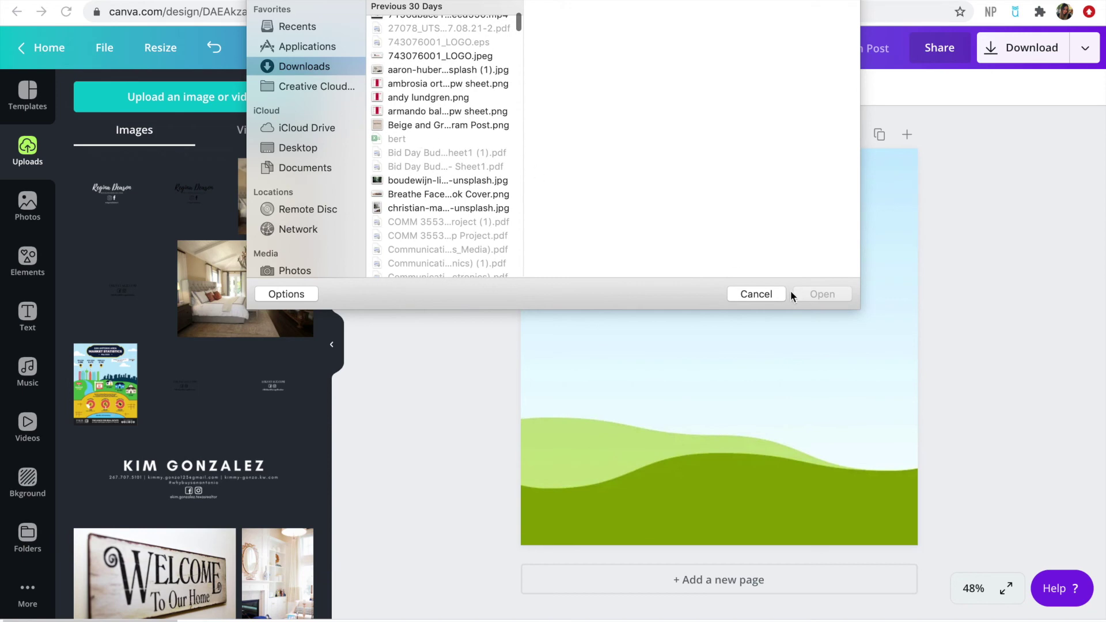
pyautogui.click(755, 294)
pyautogui.scroll(-8, 251, 368)
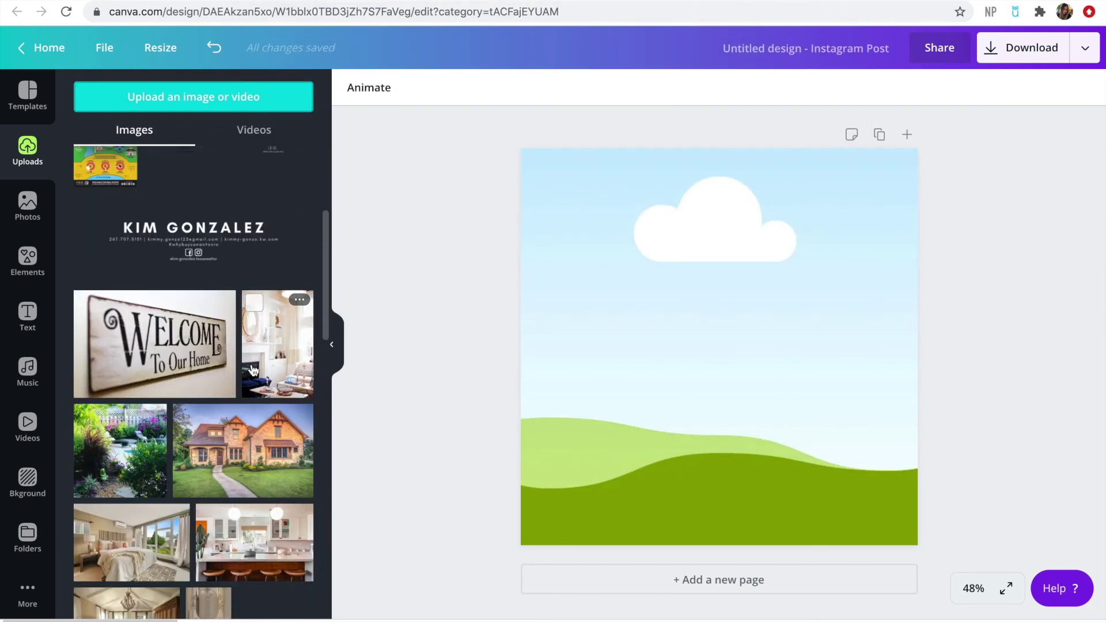
pyautogui.scroll(-6, 251, 364)
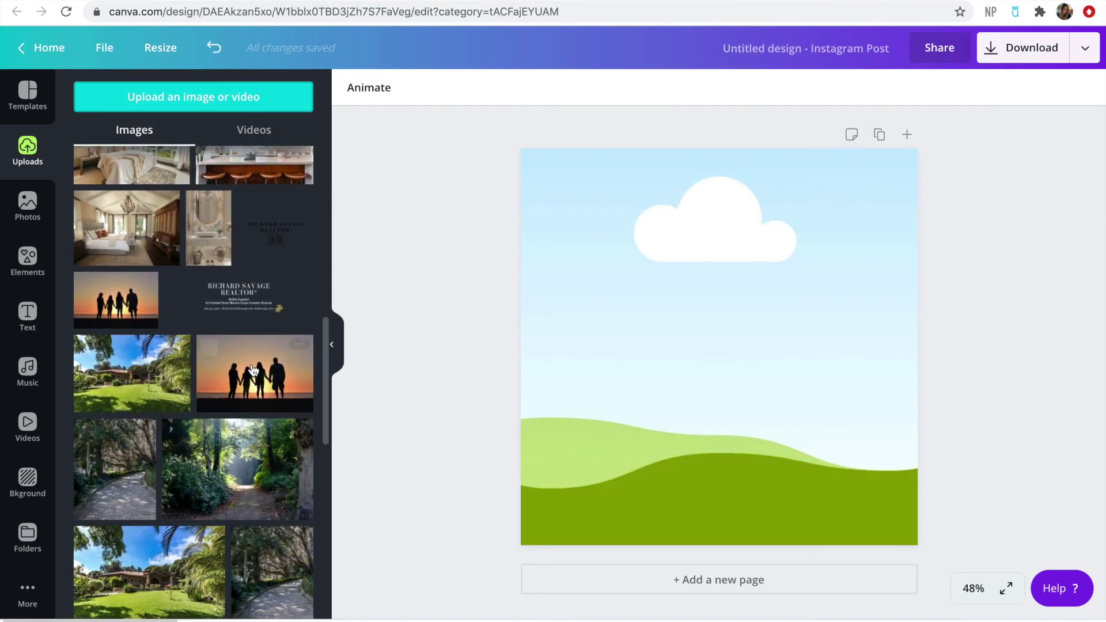
pyautogui.scroll(-5, 253, 369)
pyautogui.scroll(-3, 253, 369)
pyautogui.scroll(10, 252, 370)
pyautogui.scroll(8, 252, 369)
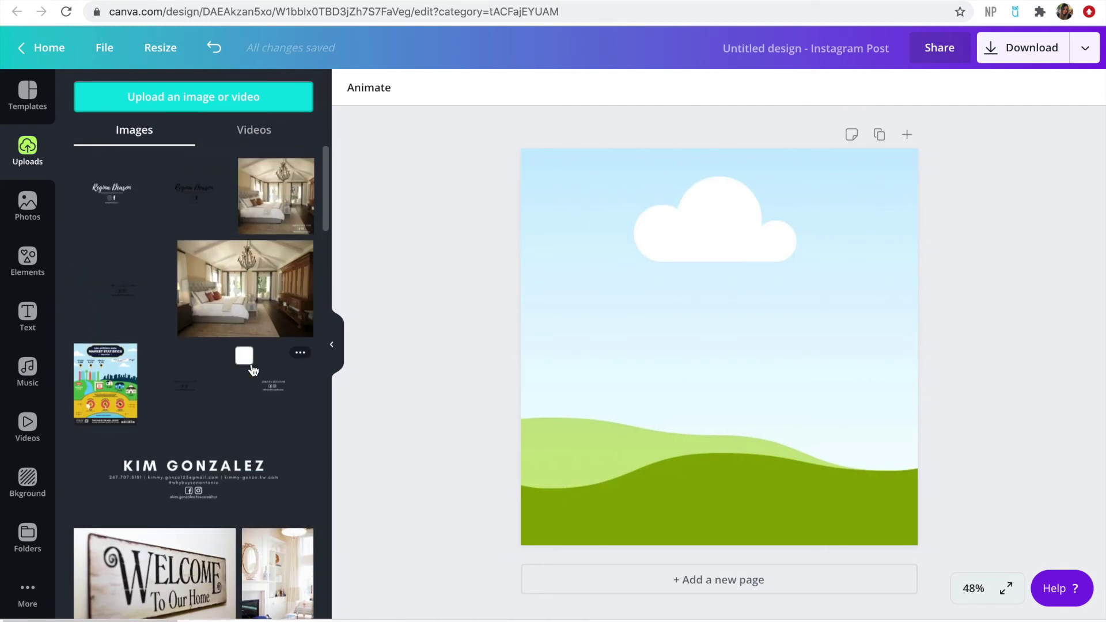
pyautogui.scroll(-3, 252, 368)
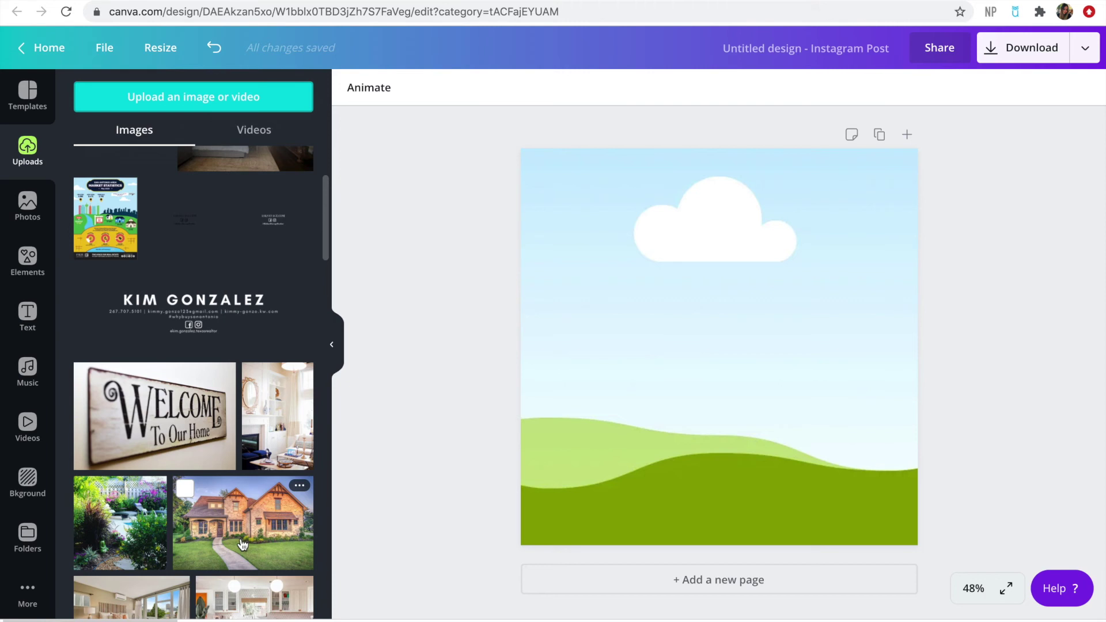
pyautogui.click(242, 544)
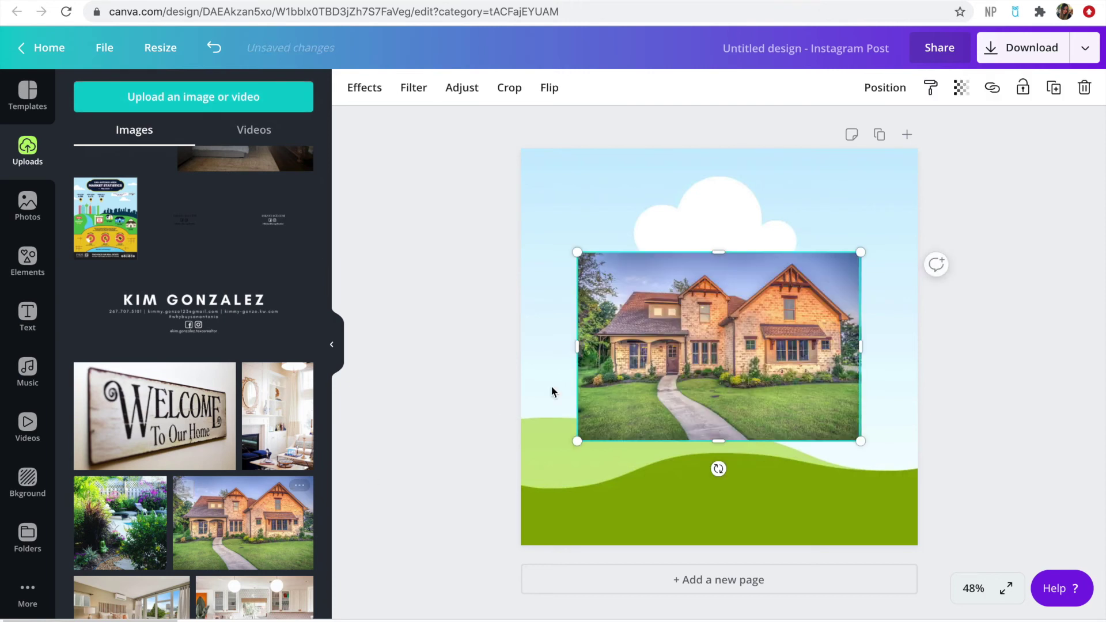
# Drop the brick house photo into the grid and shift its crop left to frame the house
pyautogui.press('Delete')
pyautogui.moveTo(235, 542); pyautogui.dragTo(691, 385)
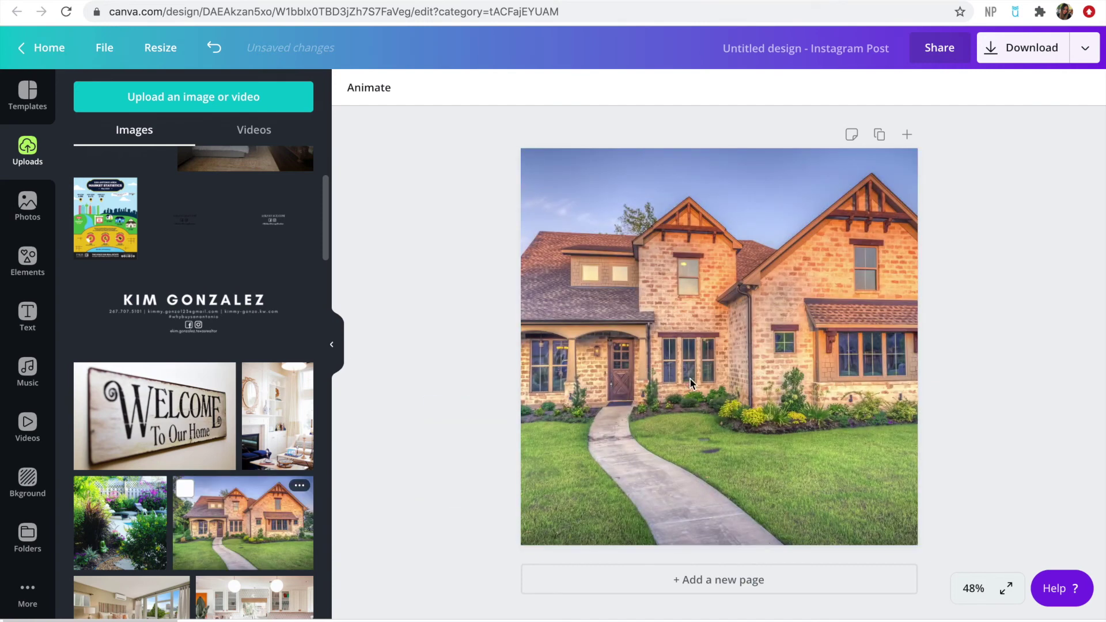
pyautogui.doubleClick(674, 326)
pyautogui.moveTo(684, 319); pyautogui.dragTo(665, 319)
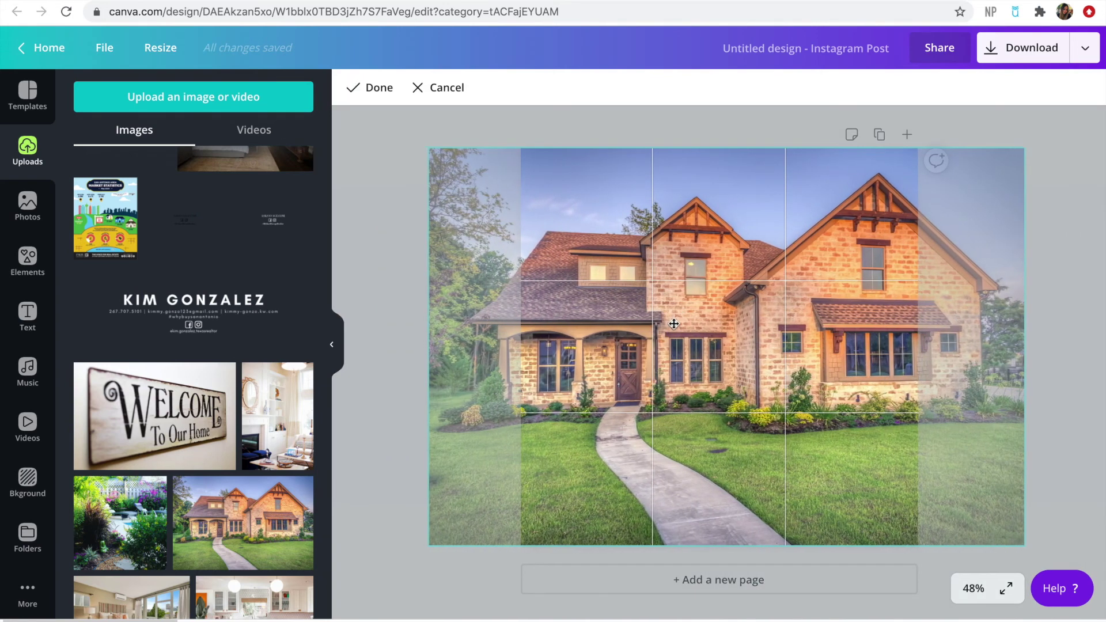
pyautogui.click(376, 336)
pyautogui.scroll(3, 218, 265)
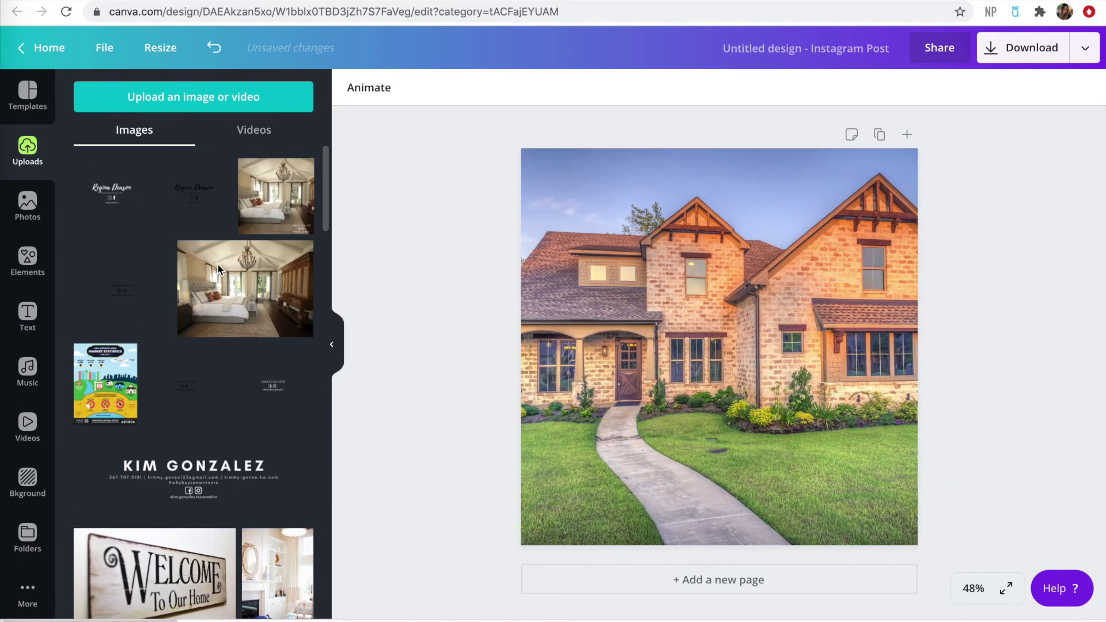
# Try the name logo on the house photo, then undo to restore the photo
pyautogui.click(116, 206)
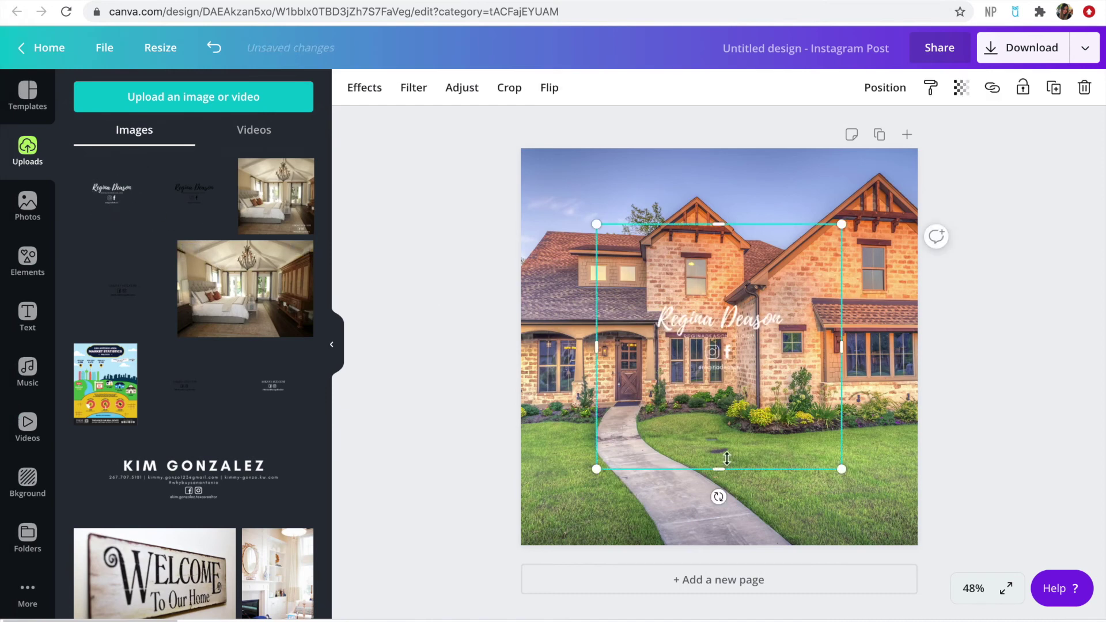
pyautogui.moveTo(736, 348); pyautogui.dragTo(732, 344)
pyautogui.click(480, 182)
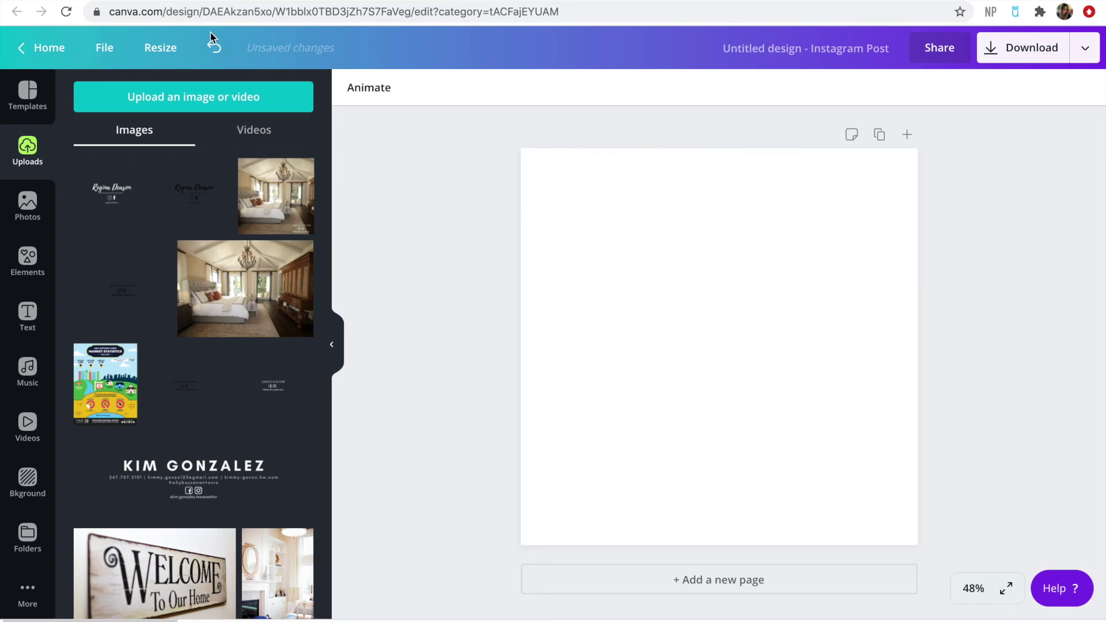
pyautogui.click(213, 47)
pyautogui.click(712, 324)
pyautogui.press('Delete')
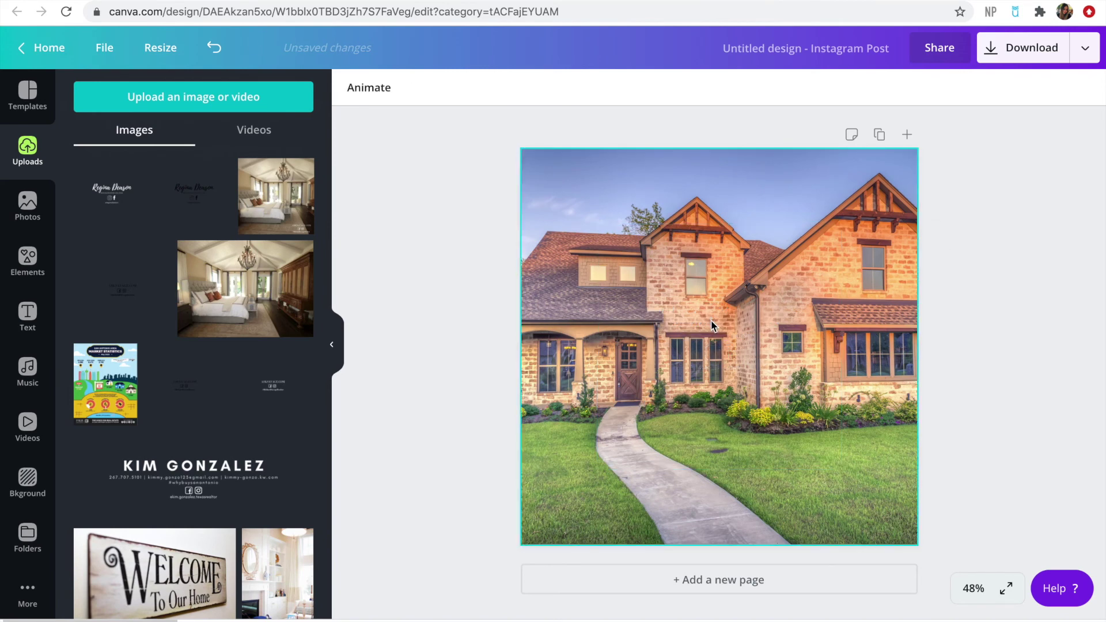
# Size the white logo into the bottom-right corner, then delete it
pyautogui.click(114, 191)
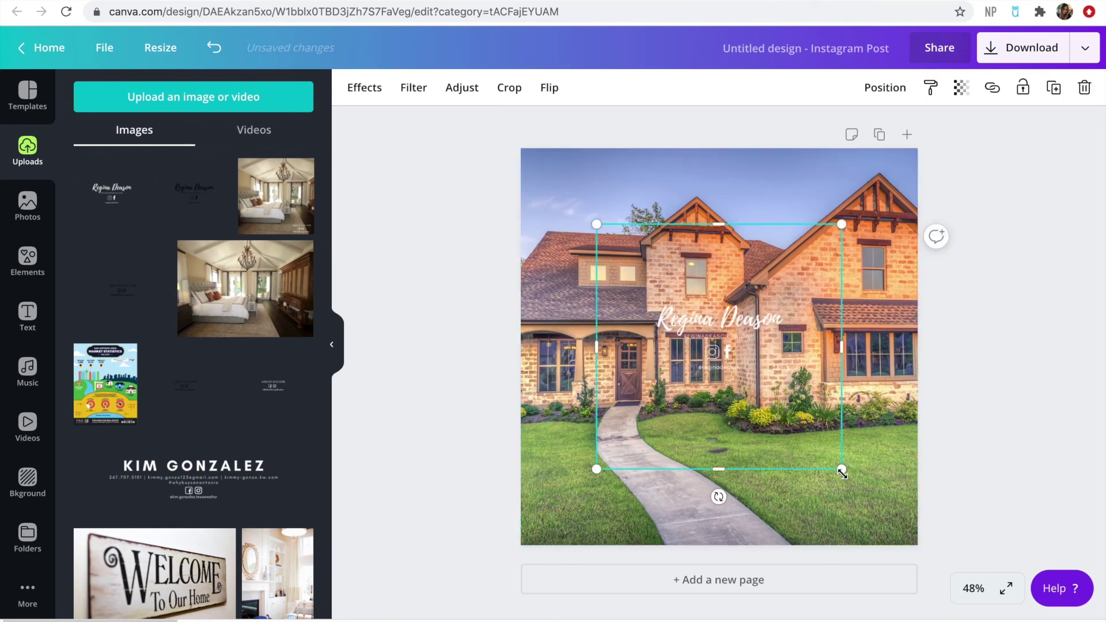
pyautogui.moveTo(866, 508); pyautogui.dragTo(1007, 595)
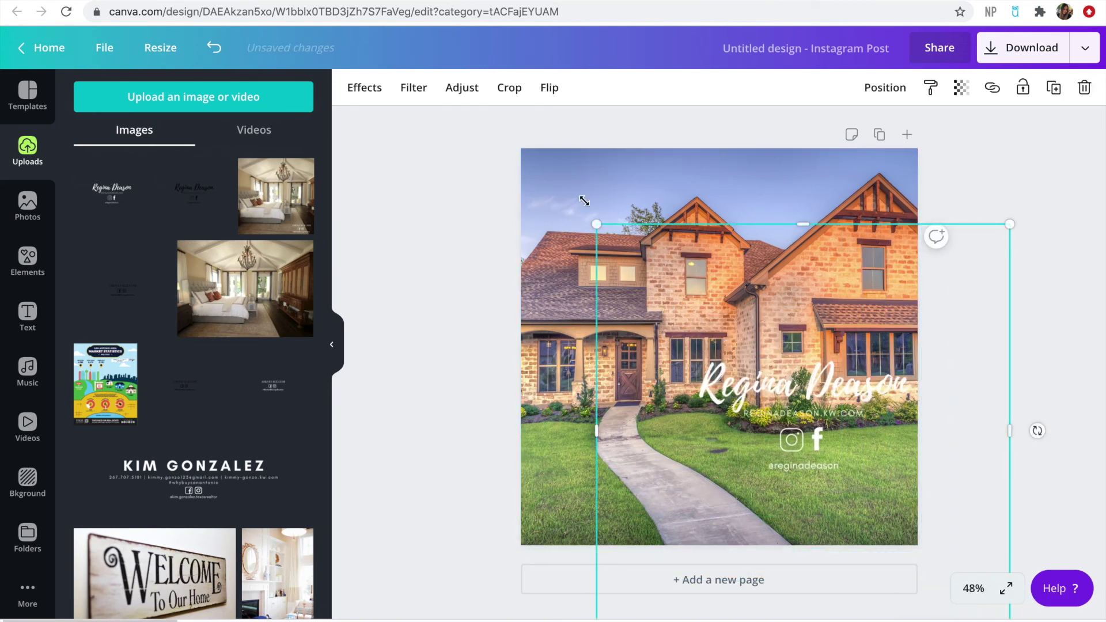
pyautogui.moveTo(596, 222); pyautogui.dragTo(749, 377)
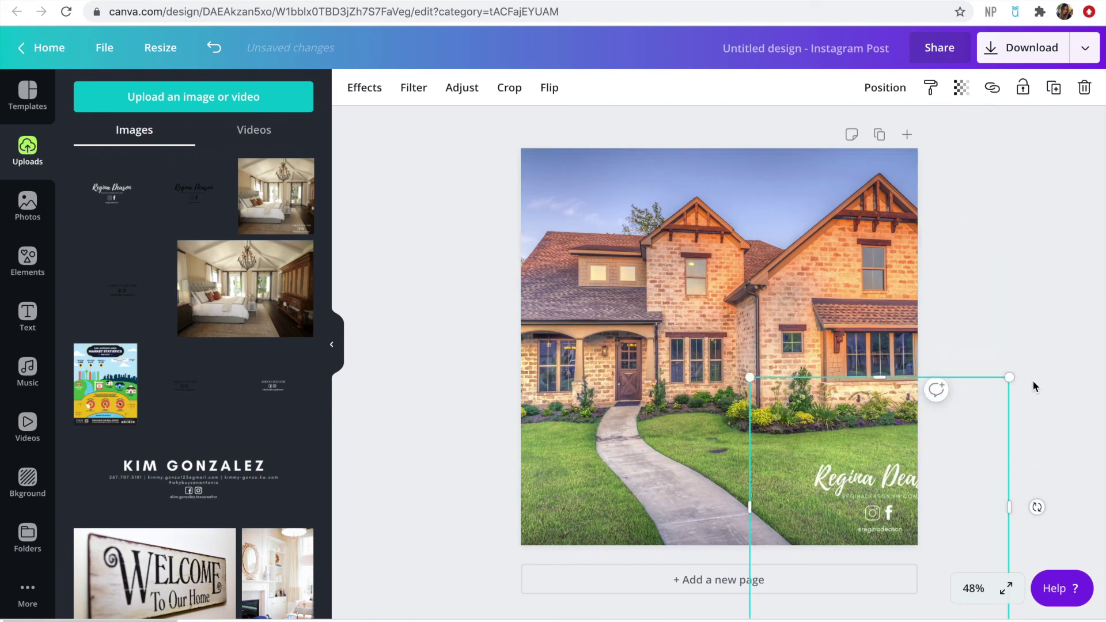
pyautogui.moveTo(1014, 375); pyautogui.dragTo(965, 421)
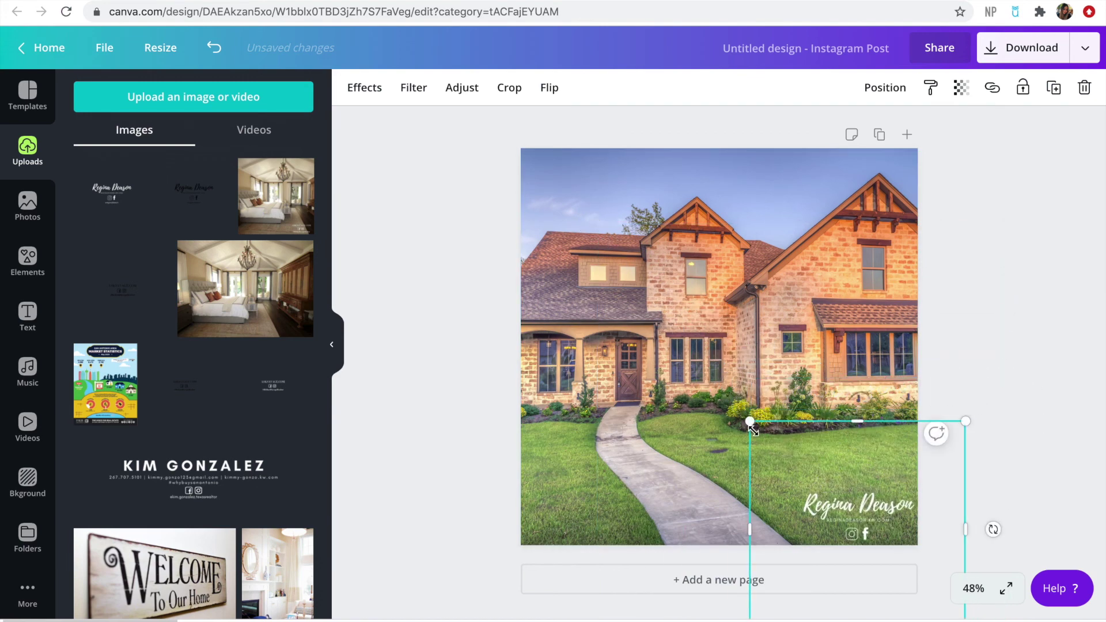
pyautogui.moveTo(735, 412); pyautogui.dragTo(719, 391)
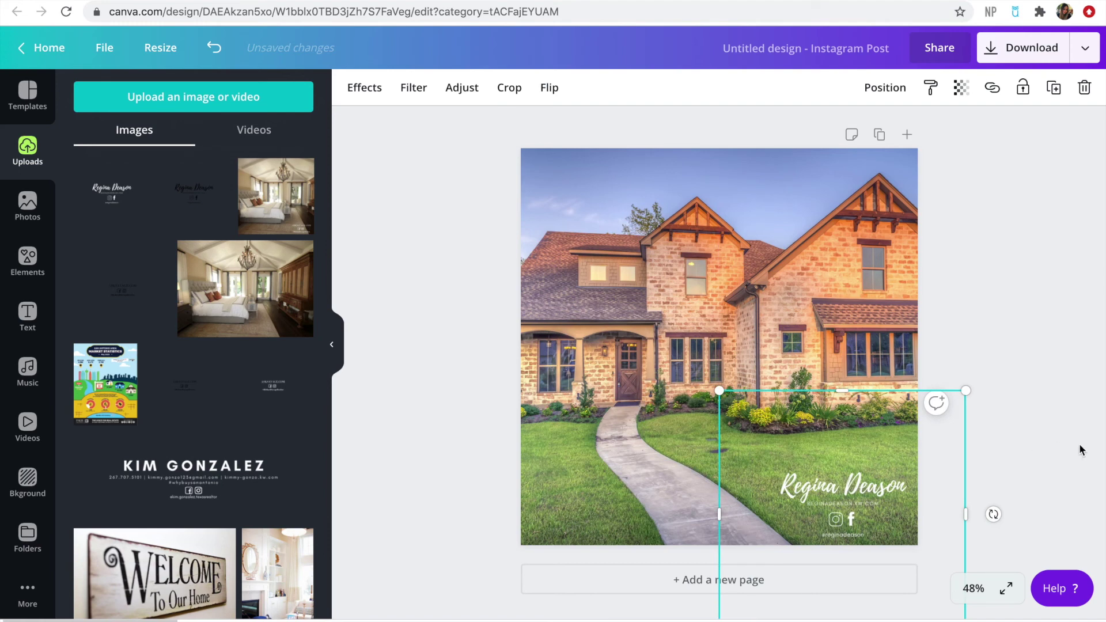
pyautogui.press('Delete')
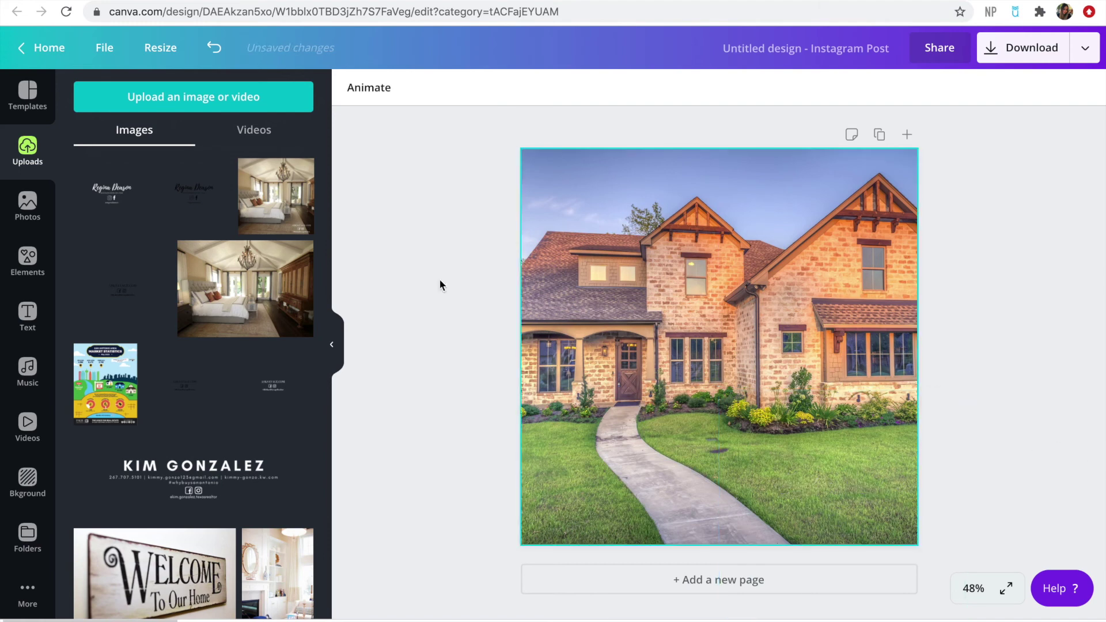
# Add the dark logo and size it small in the house photo's bottom-right corner
pyautogui.click(195, 191)
pyautogui.moveTo(842, 471); pyautogui.dragTo(957, 586)
pyautogui.moveTo(960, 223); pyautogui.dragTo(889, 294)
pyautogui.moveTo(595, 293); pyautogui.dragTo(690, 387)
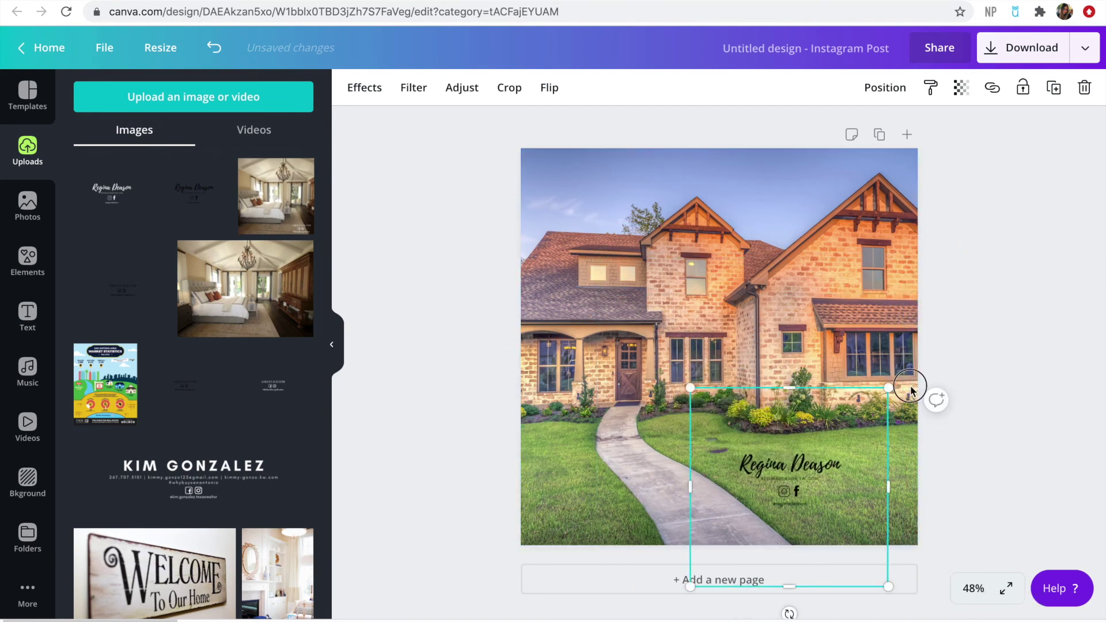
pyautogui.moveTo(910, 390); pyautogui.dragTo(945, 372)
pyautogui.moveTo(691, 353); pyautogui.dragTo(732, 397)
pyautogui.click(1027, 398)
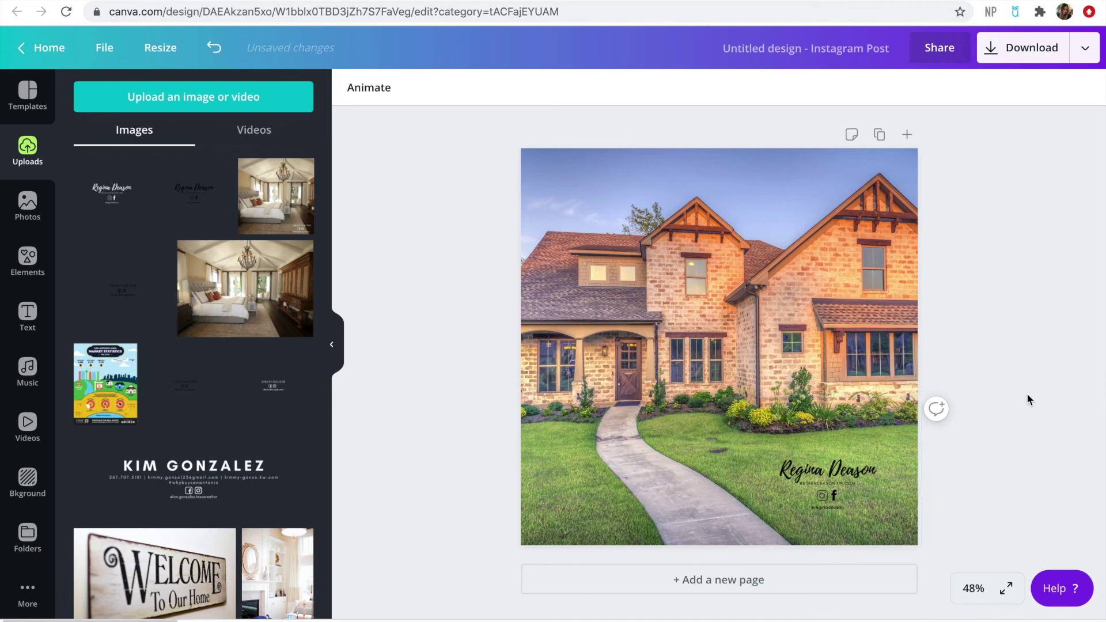
pyautogui.click(871, 516)
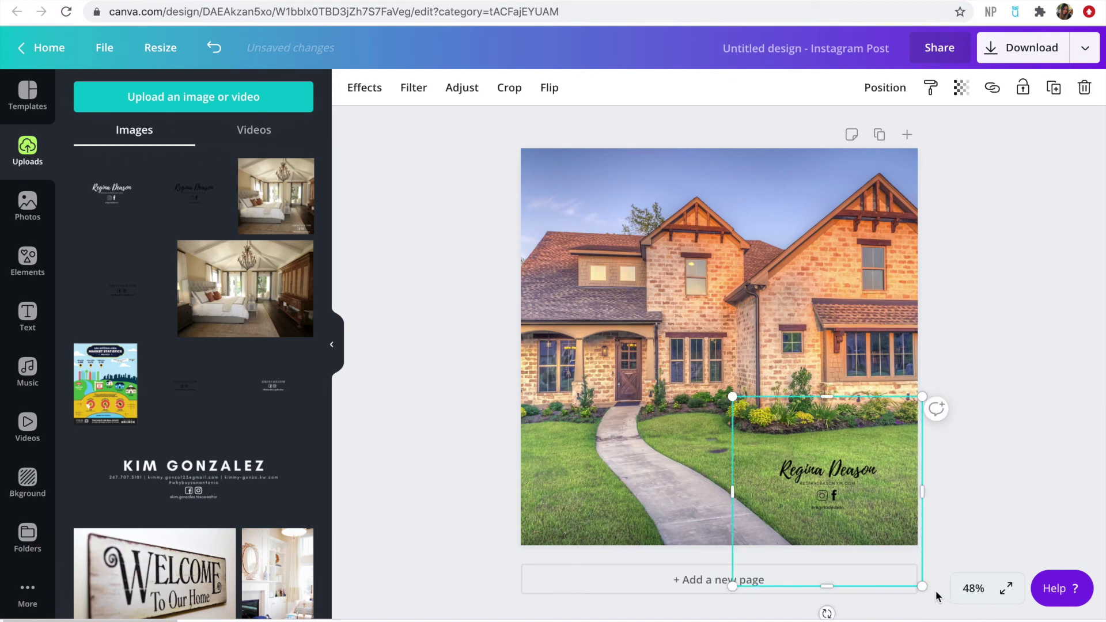
pyautogui.moveTo(937, 592); pyautogui.dragTo(945, 599)
pyautogui.click(985, 463)
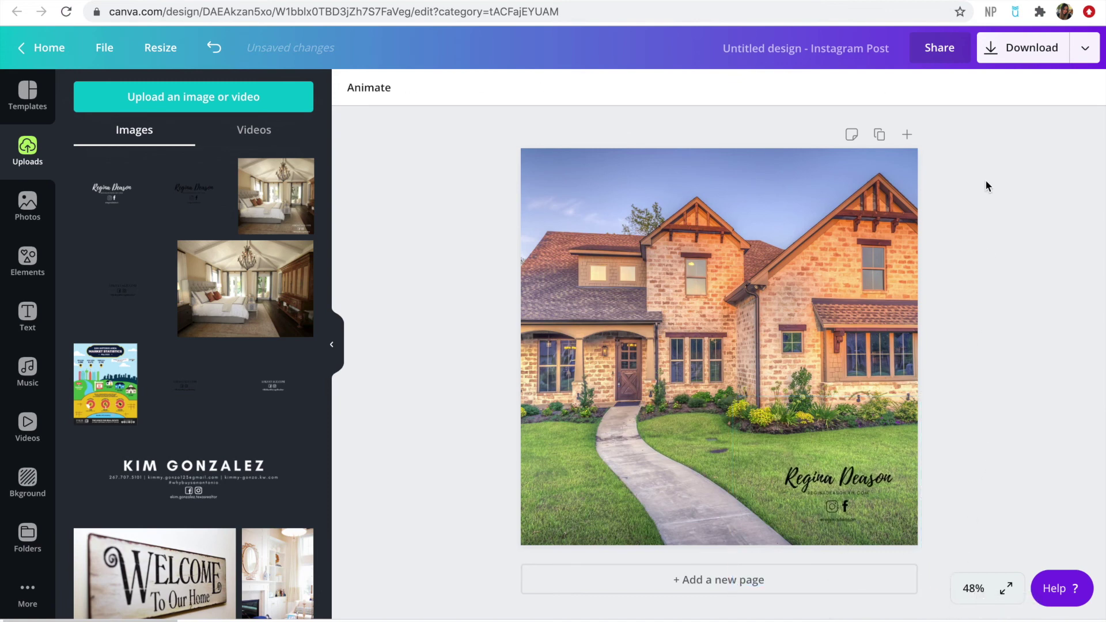
pyautogui.click(996, 63)
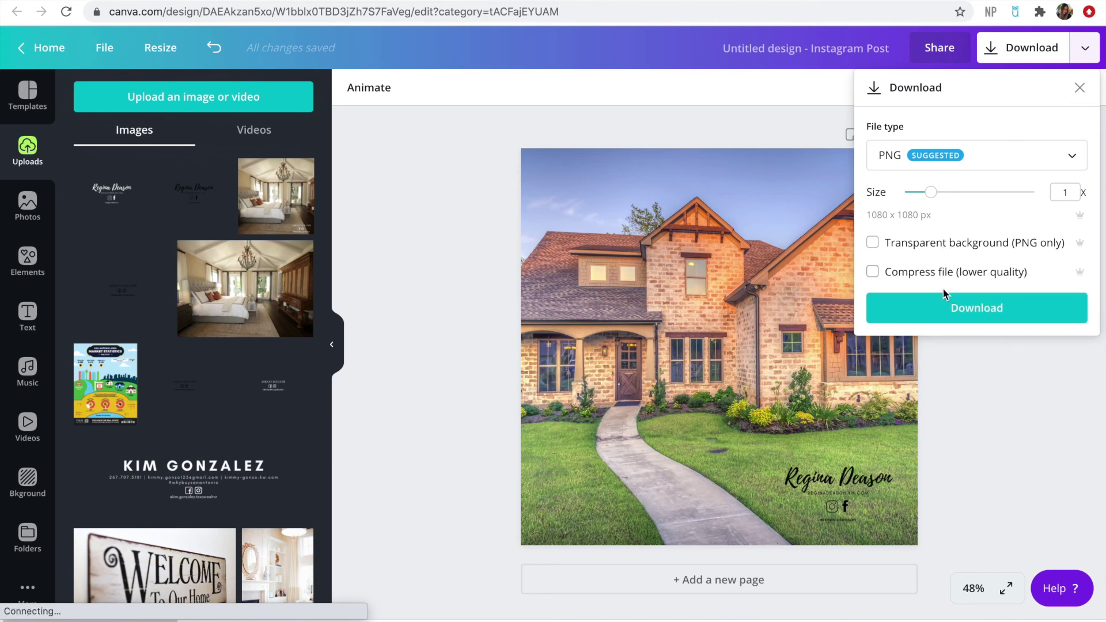
# Download the Instagram post as Untitled design (18).png
pyautogui.click(934, 297)
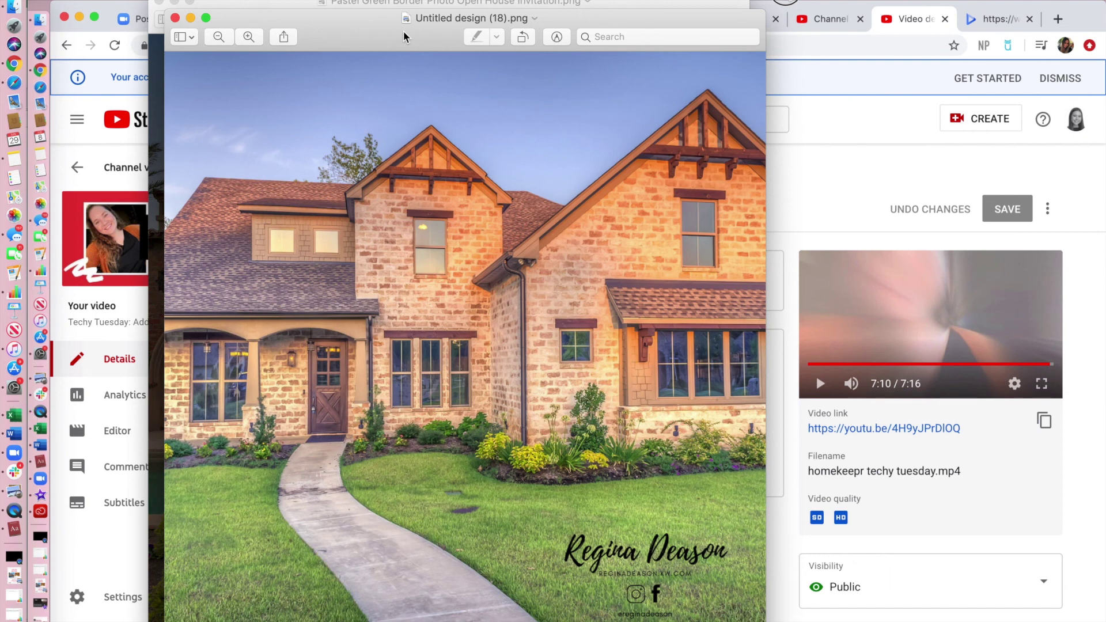
# Bring up Preview's sharing options for the exported PNG, then start a new web address in Chrome
pyautogui.click(284, 38)
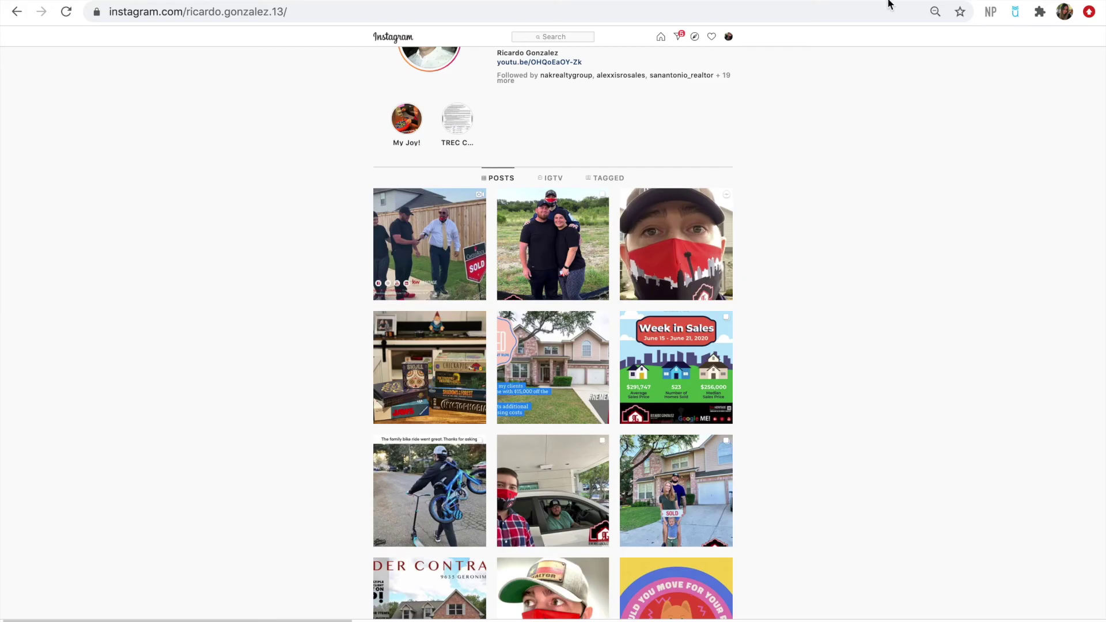
pyautogui.click(758, 13)
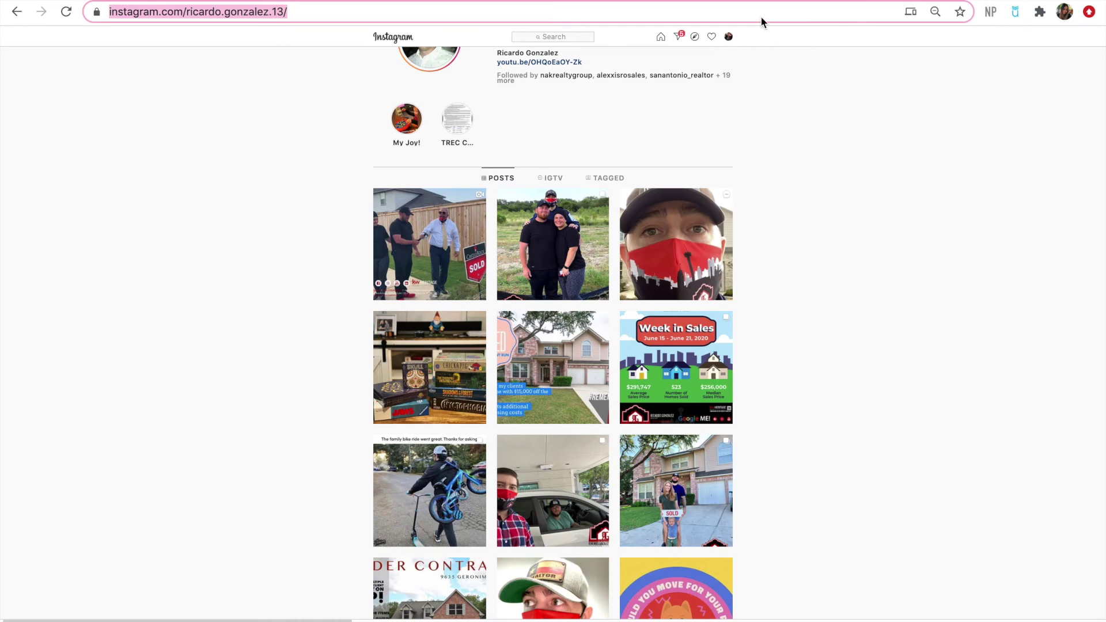
# Switch to the work Google account and open its Gmail inbox
pyautogui.write('e')
pyautogui.press('BackSpace')
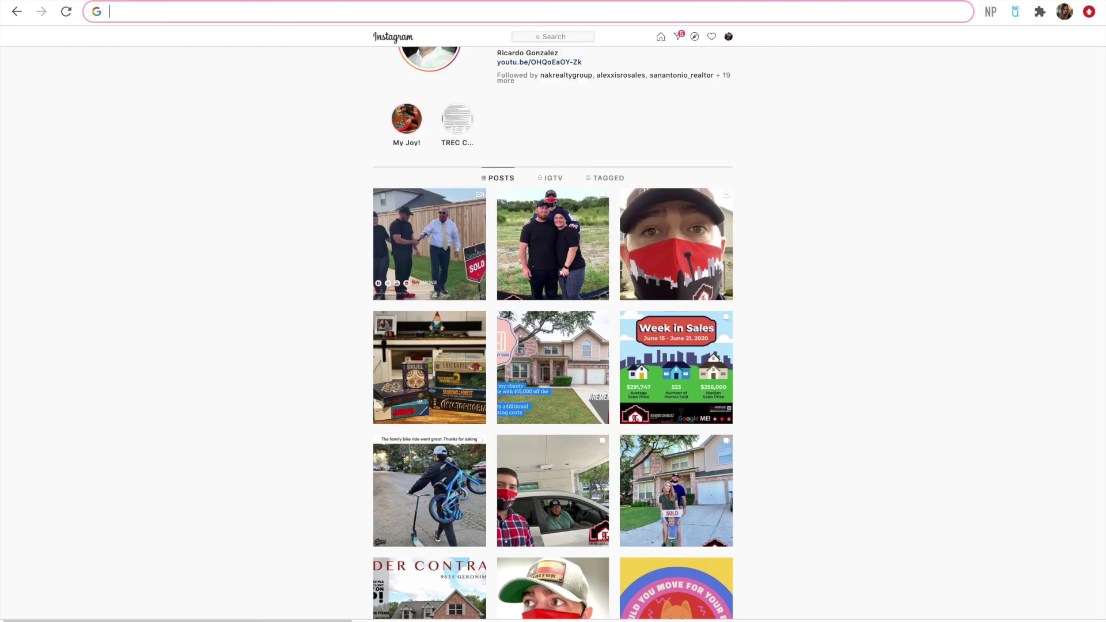
pyautogui.hotkey('ctrl', 't')
pyautogui.click(1082, 72)
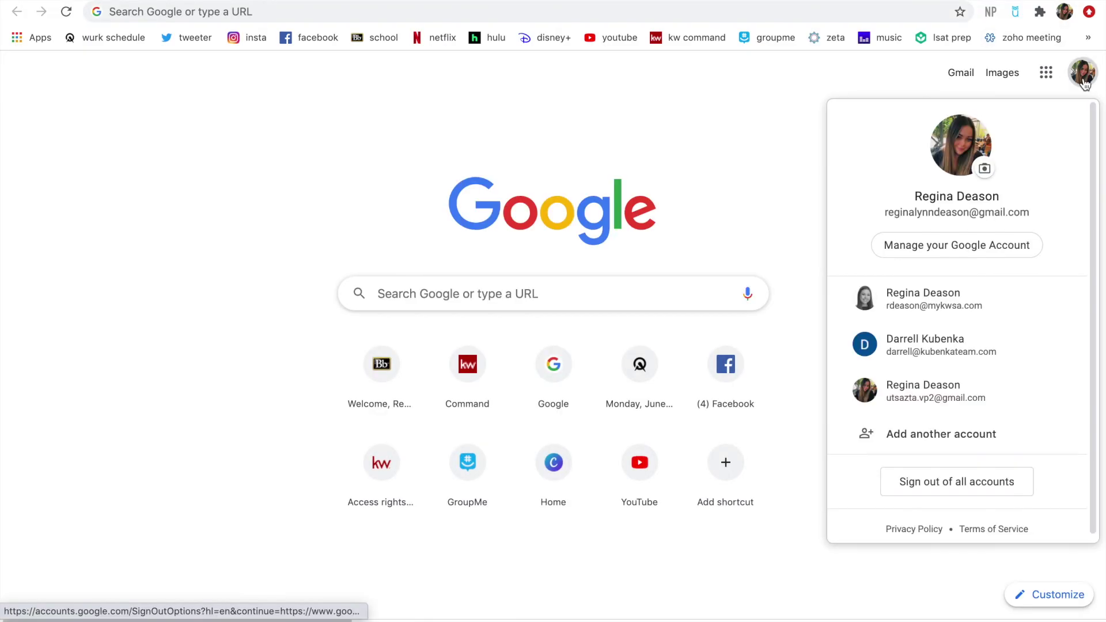
pyautogui.click(933, 299)
pyautogui.click(957, 50)
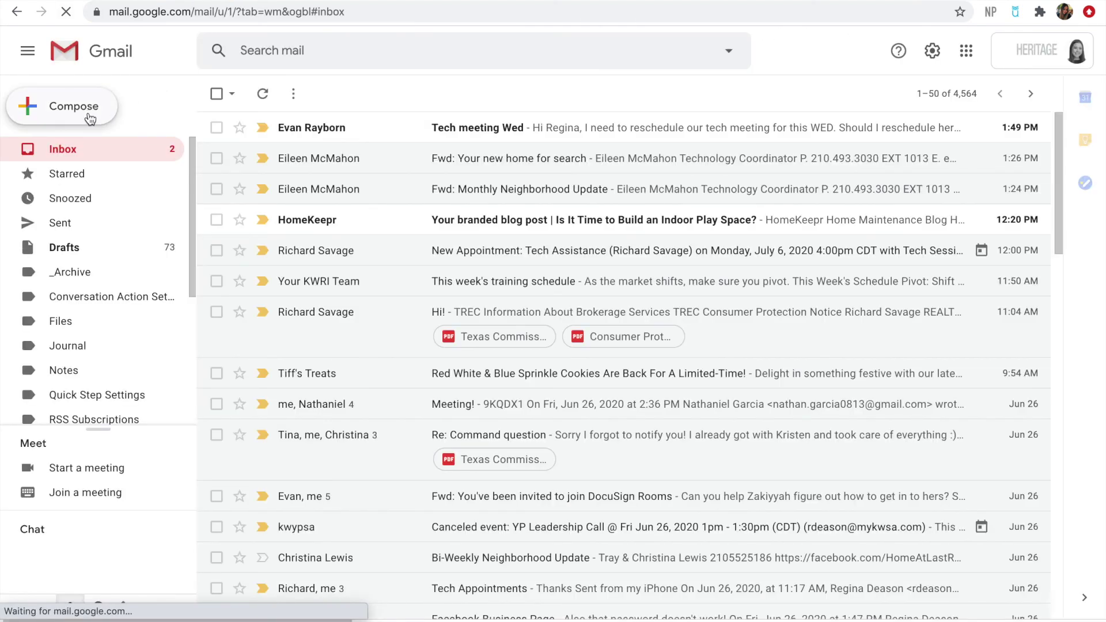
# Compose a new email with the exported house photo dropped into its body
pyautogui.click(89, 117)
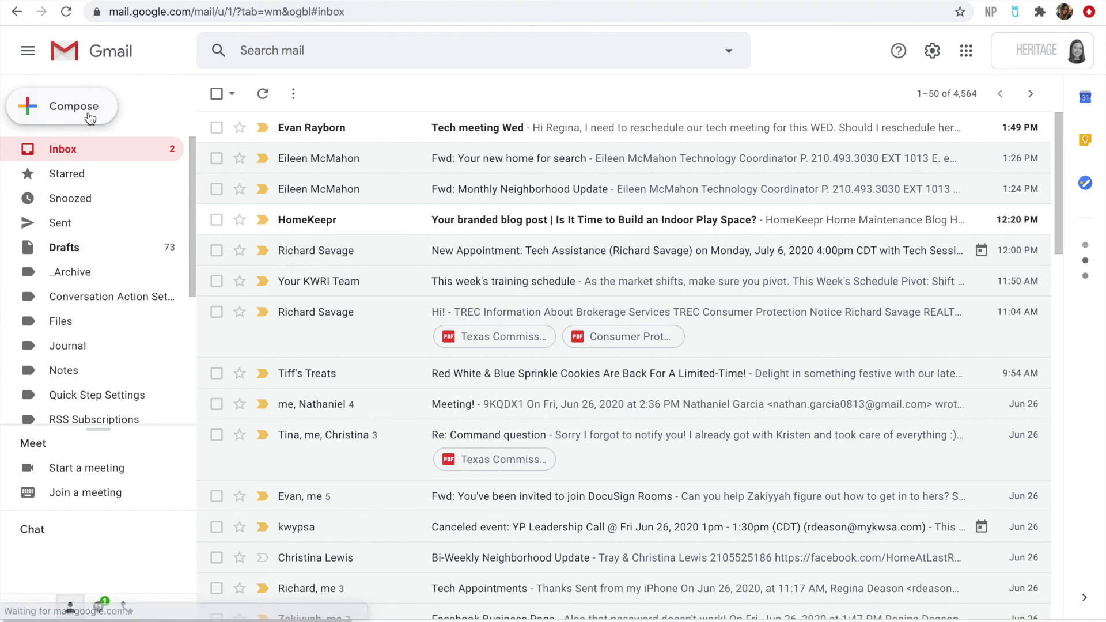
pyautogui.moveTo(668, 403)
pyautogui.mouseDown()
pyautogui.moveTo(697, 401)
pyautogui.moveTo(672, 349)
pyautogui.mouseUp()
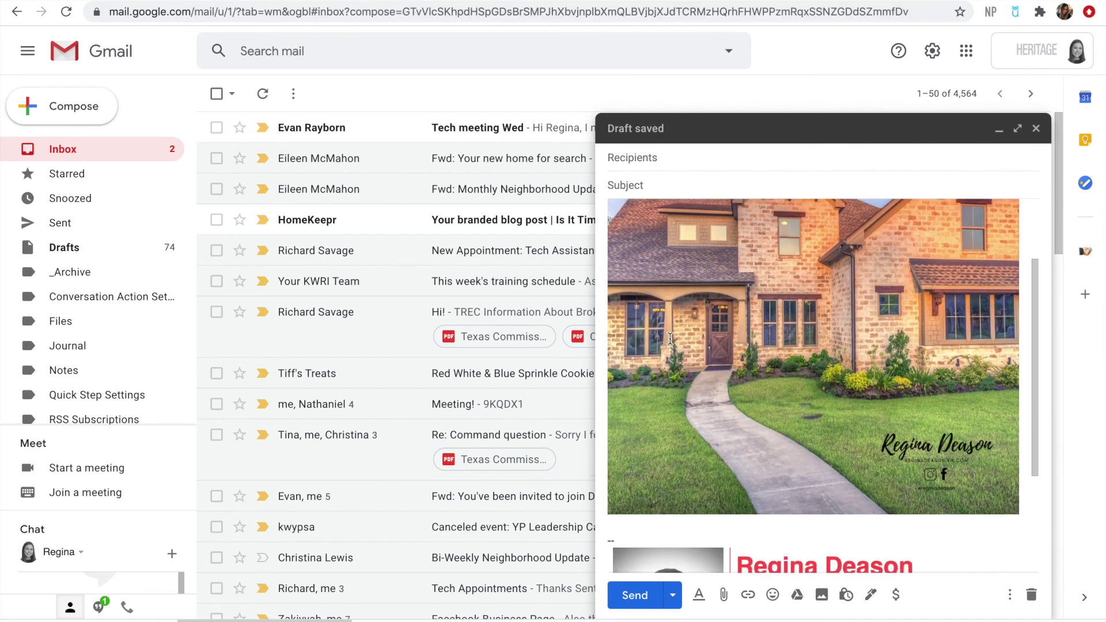
pyautogui.scroll(-3, 669, 338)
pyautogui.scroll(4, 670, 339)
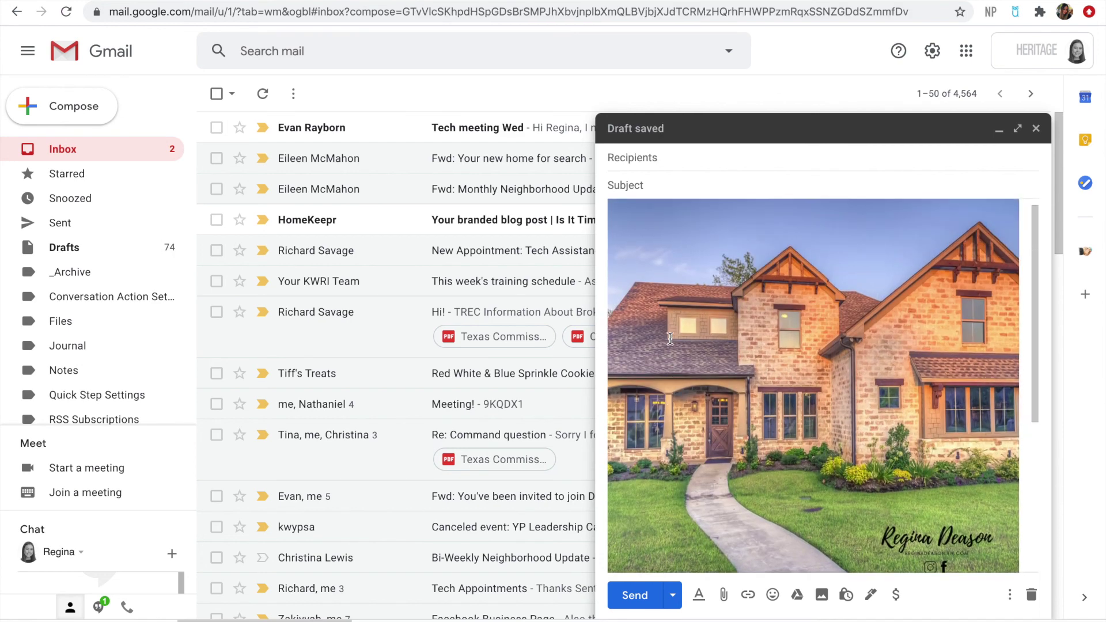
pyautogui.hotkey('ctrl', 't')
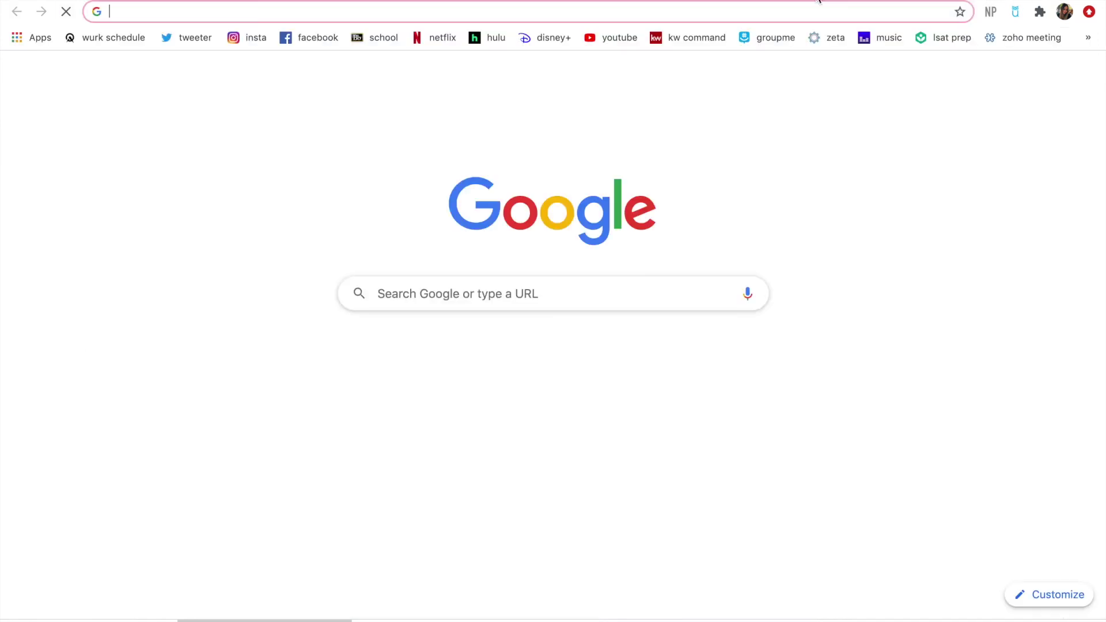
# Go to facebook.com and open the managed KWYP River Cities page
pyautogui.write('fa')
pyautogui.press('Return')
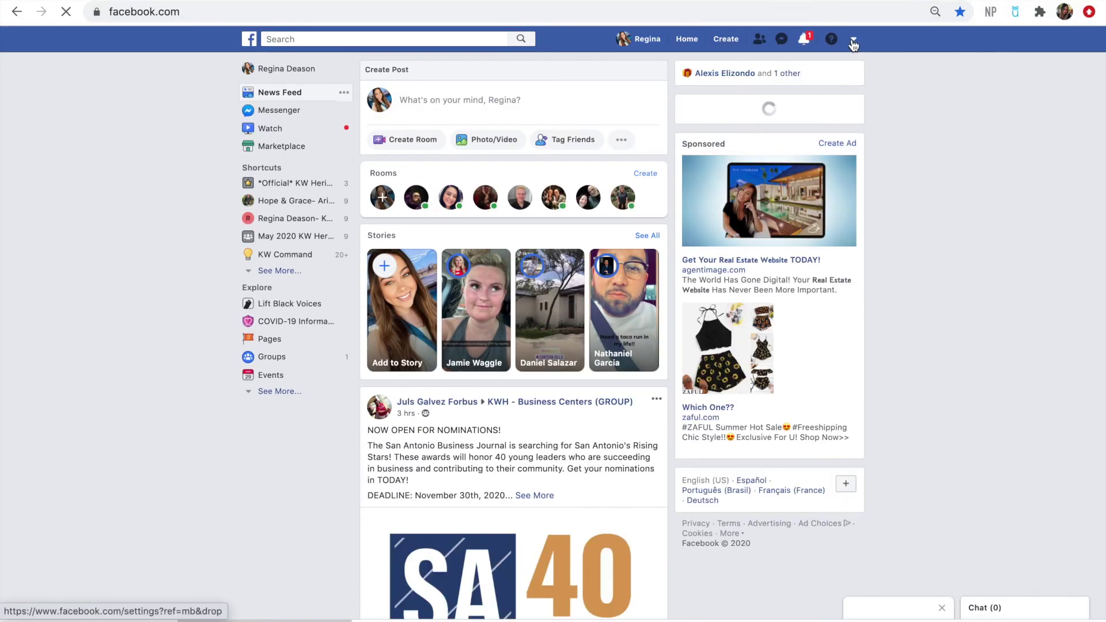
pyautogui.click(854, 41)
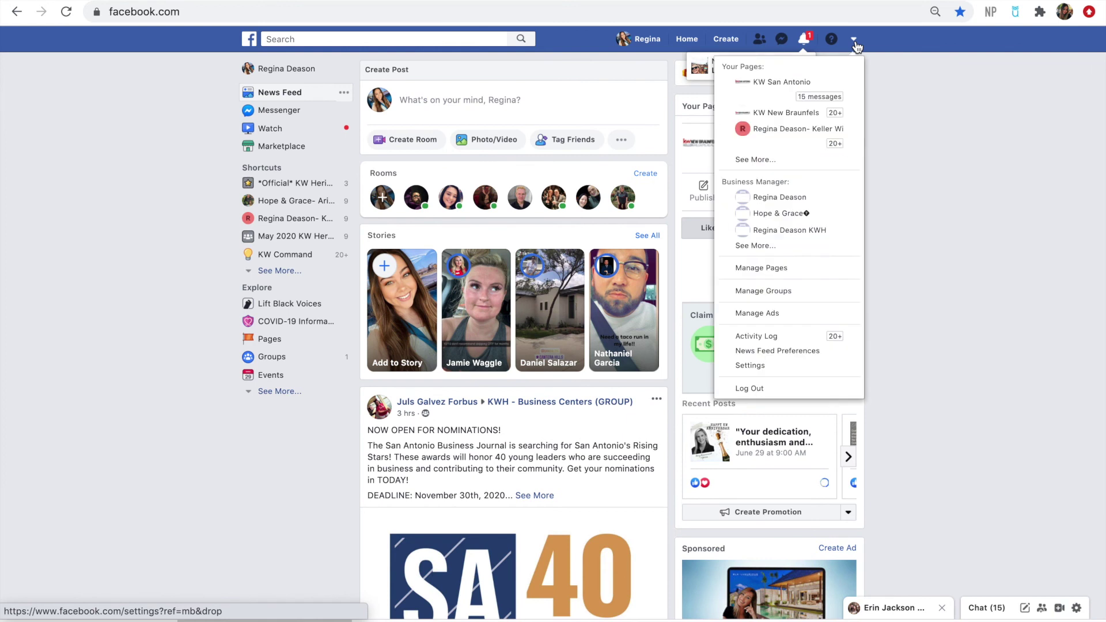
pyautogui.click(781, 158)
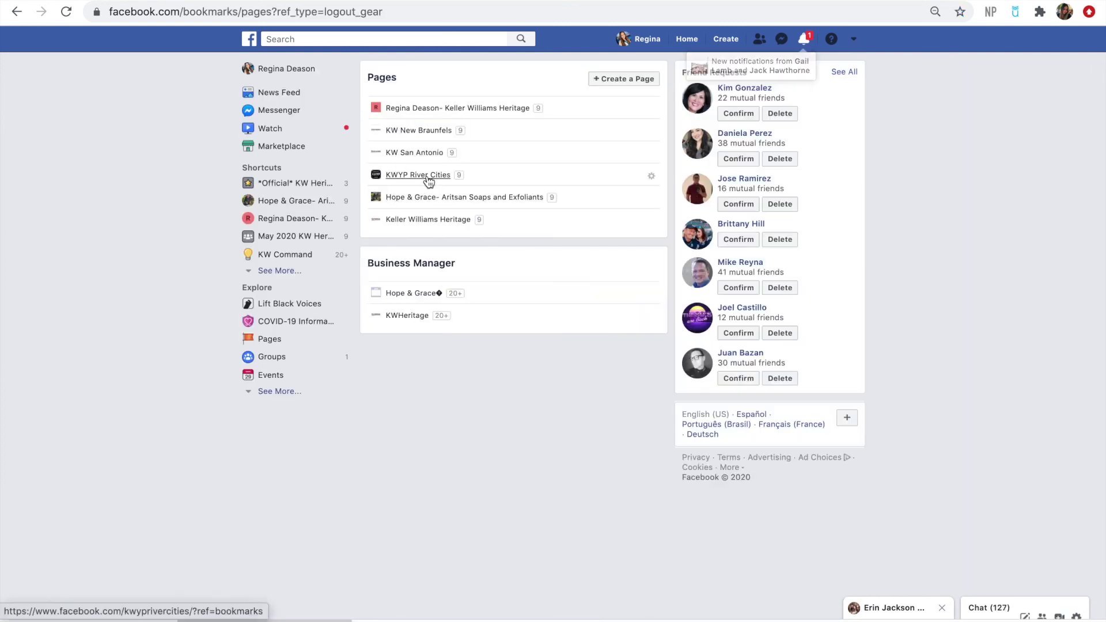
pyautogui.click(431, 178)
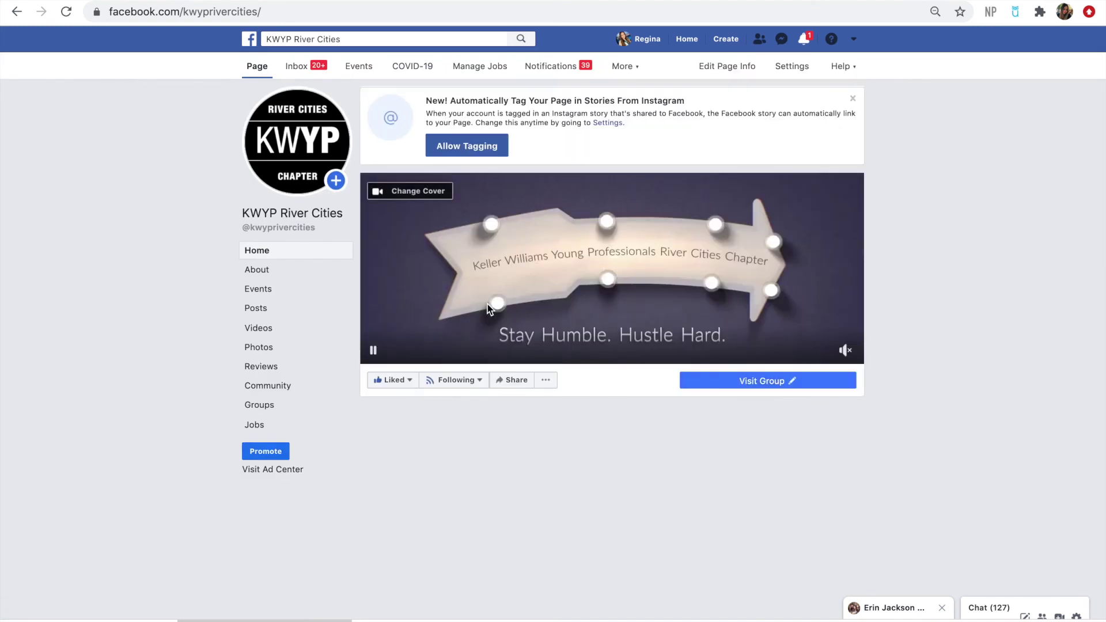
# Attach the house photo to a new page post, then remove it, discard the post, and return to Canva
pyautogui.scroll(-3, 548, 322)
pyautogui.scroll(1, 548, 322)
pyautogui.click(540, 270)
pyautogui.moveTo(114, 614); pyautogui.dragTo(523, 286)
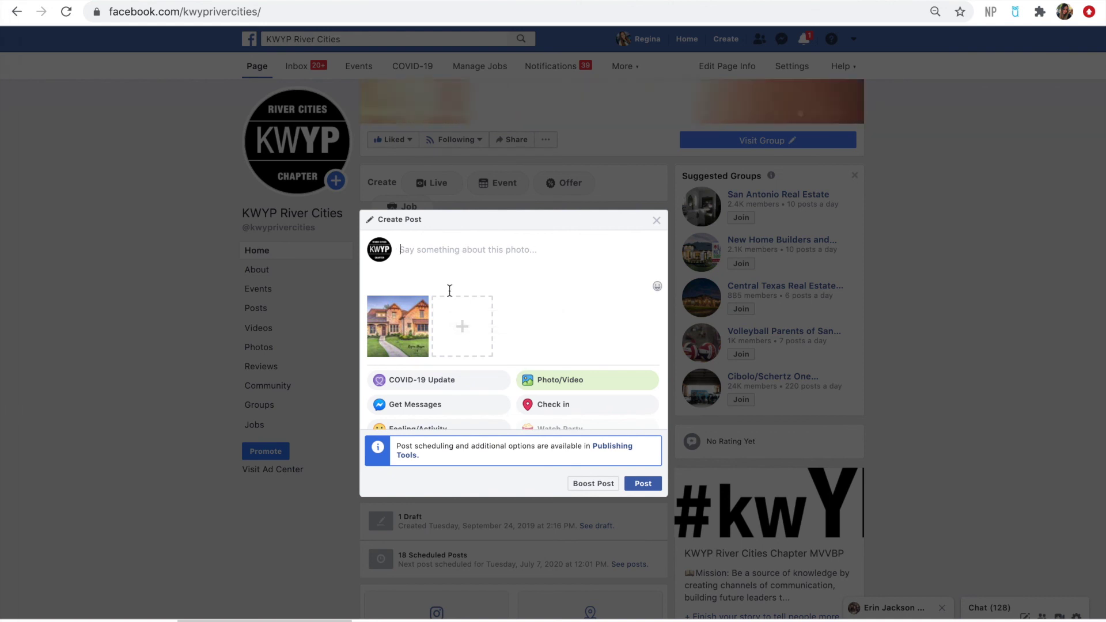
pyautogui.click(422, 303)
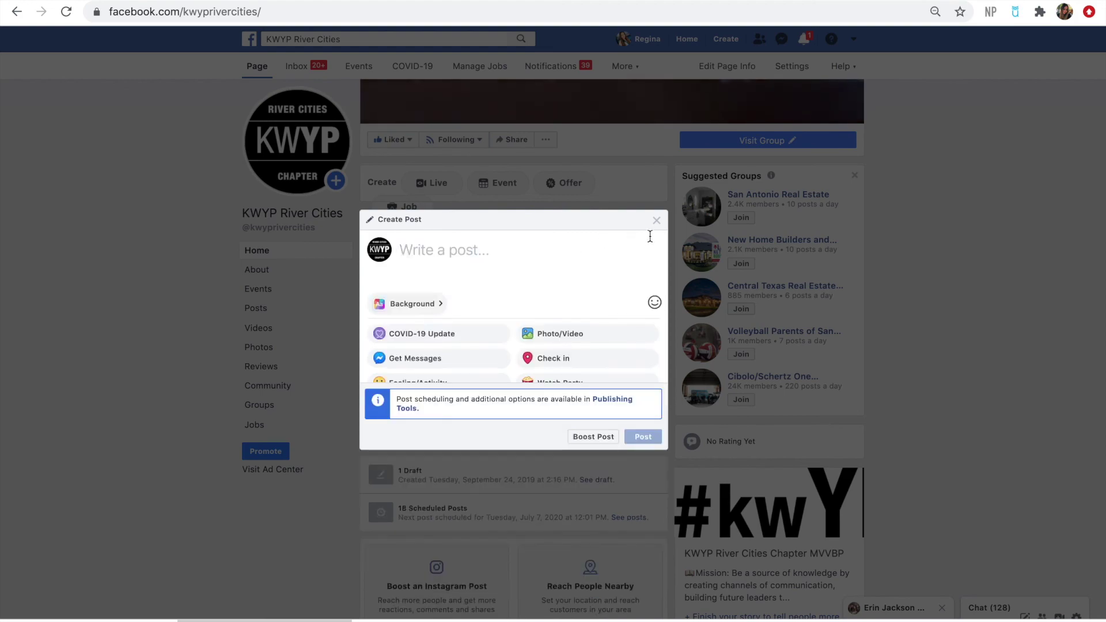
pyautogui.click(656, 221)
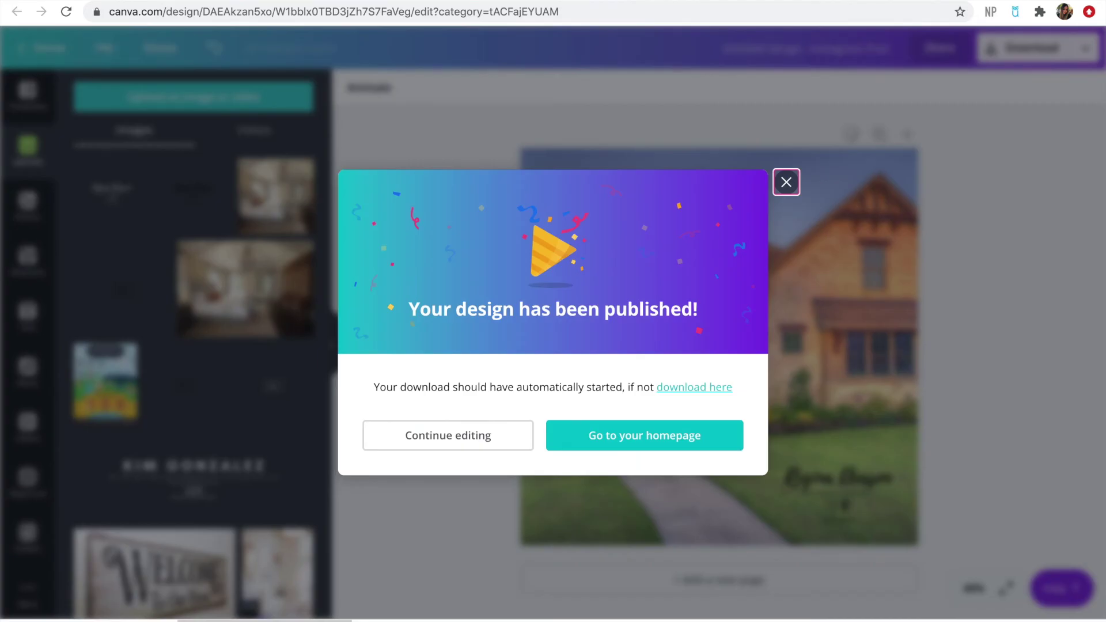
pyautogui.click(787, 182)
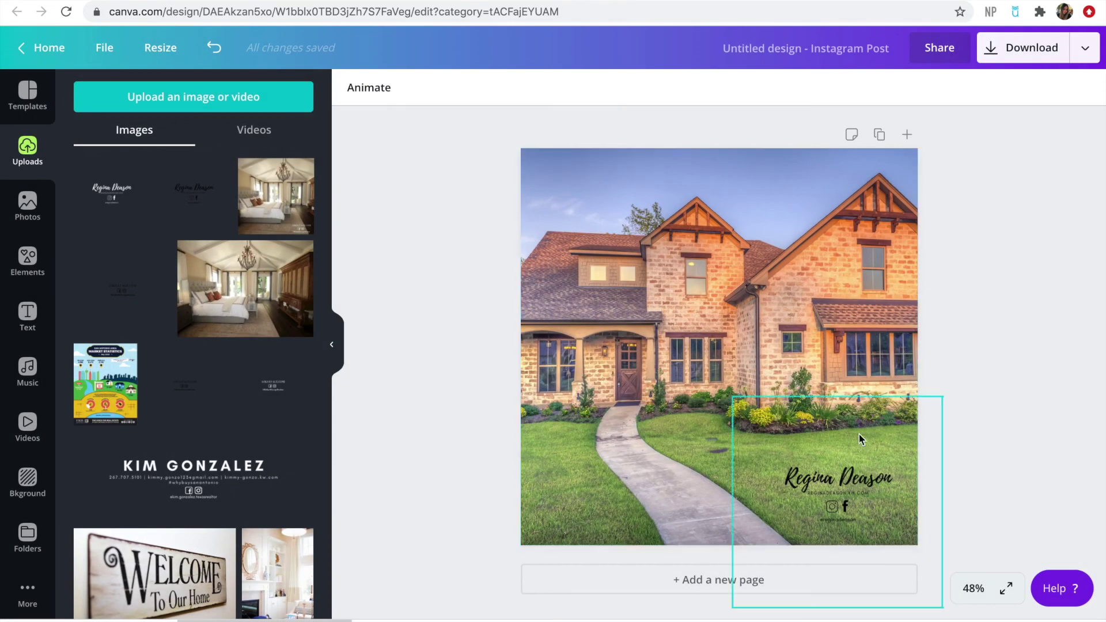